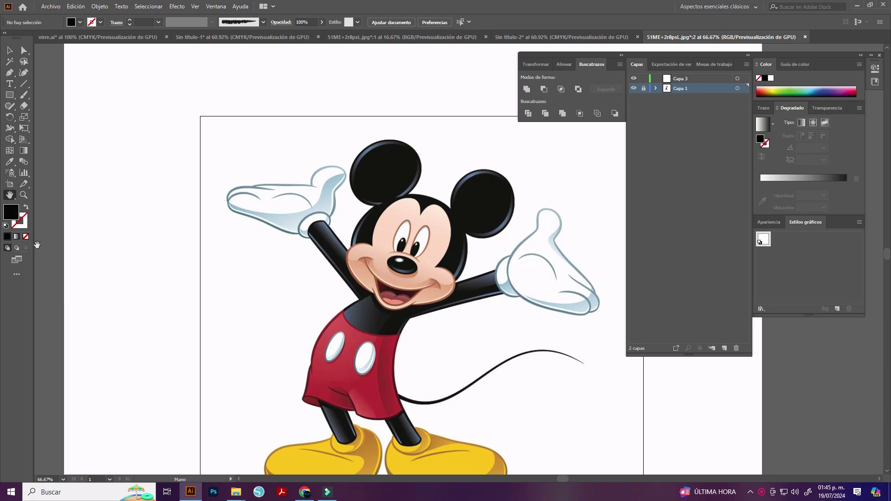
- Set fill to None and start a Pen outline around the head and left ear
key(ctrl+plus)
key(ctrl+plus)
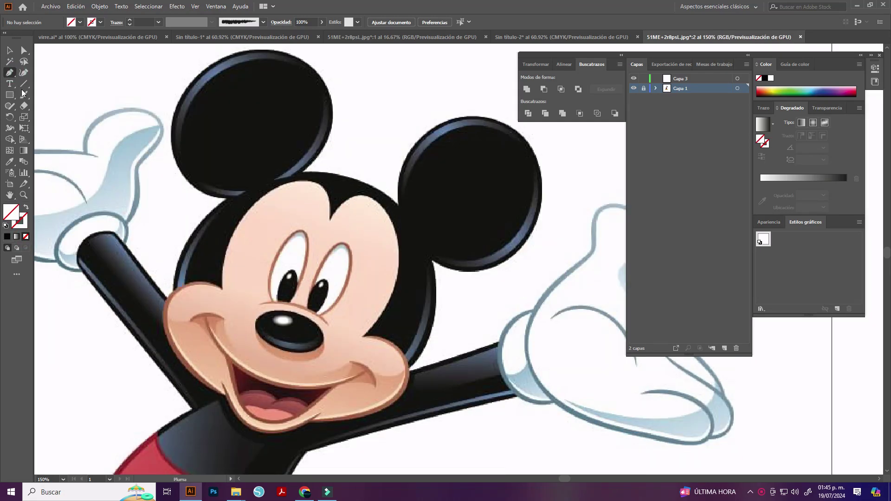
click(226, 199)
click(173, 119)
click(284, 53)
click(304, 172)
click(398, 205)
click(467, 117)
click(525, 242)
- Continue the outline around the right ear, forehead and cheek, closing it at the start
click(433, 262)
click(409, 369)
click(361, 336)
click(395, 231)
click(330, 219)
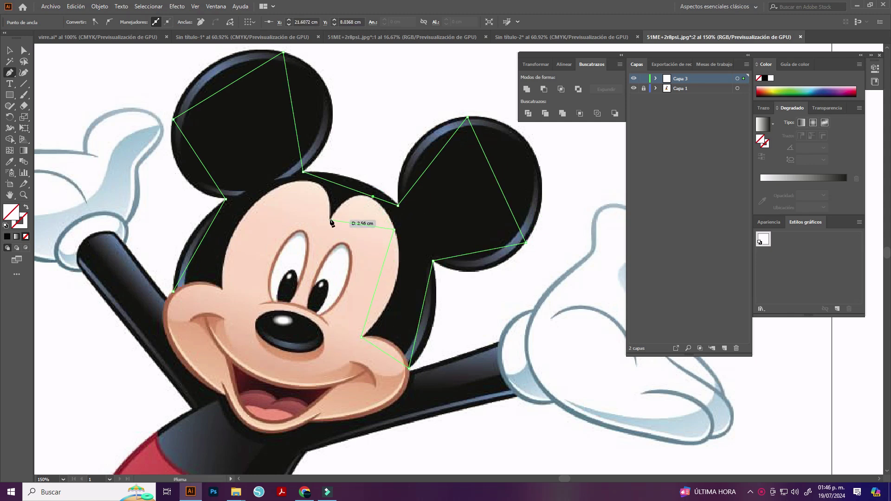
click(303, 181)
click(246, 214)
click(223, 289)
click(173, 291)
- Curve the outline's top edge and the right ear's outer and lower edges
key(shift+grave)
drag(373, 198, 356, 179)
drag(431, 168, 412, 147)
drag(501, 182, 536, 156)
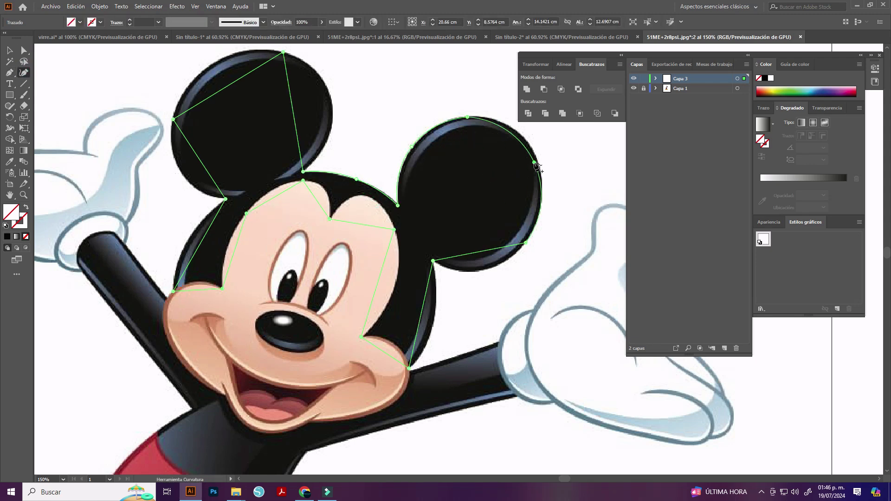
click(483, 258)
drag(482, 258, 479, 270)
drag(420, 313, 436, 313)
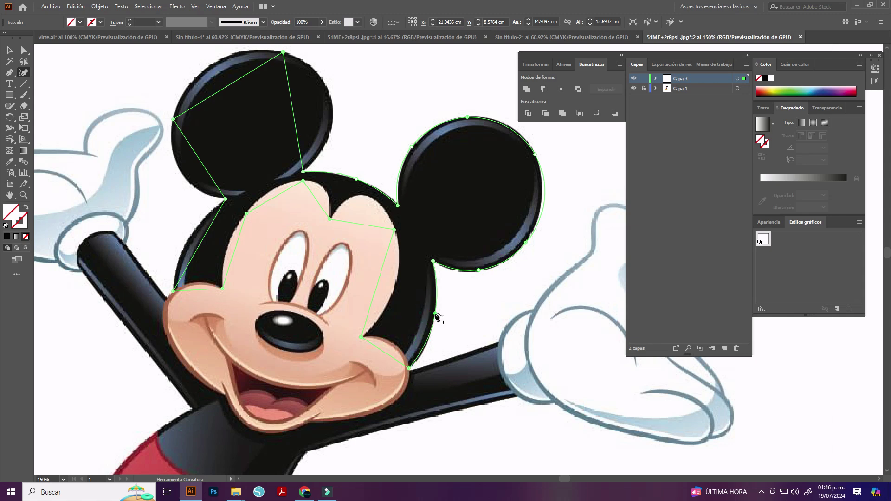
- Bend the cheek, forehead and left-ear edges to follow the head's curves
drag(379, 280, 389, 278)
drag(370, 227, 356, 195)
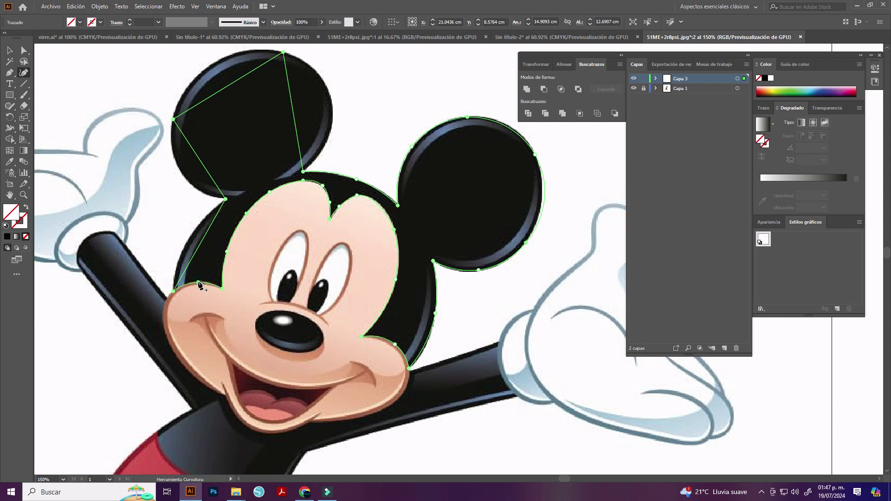
drag(202, 241, 187, 241)
drag(210, 176, 182, 176)
drag(218, 95, 206, 67)
drag(292, 106, 333, 99)
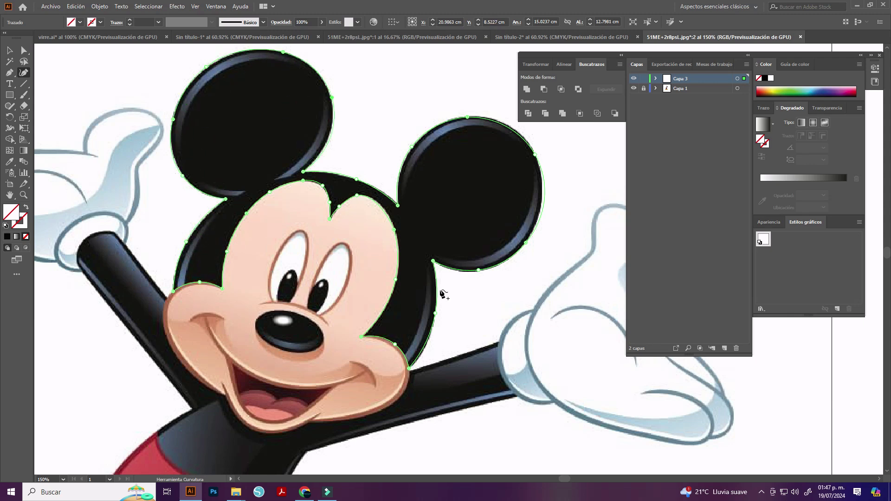
- Deselect the head outline and place face points from the chin up to the forehead
scroll(424, 286, down, 2)
key(v)
click(398, 373)
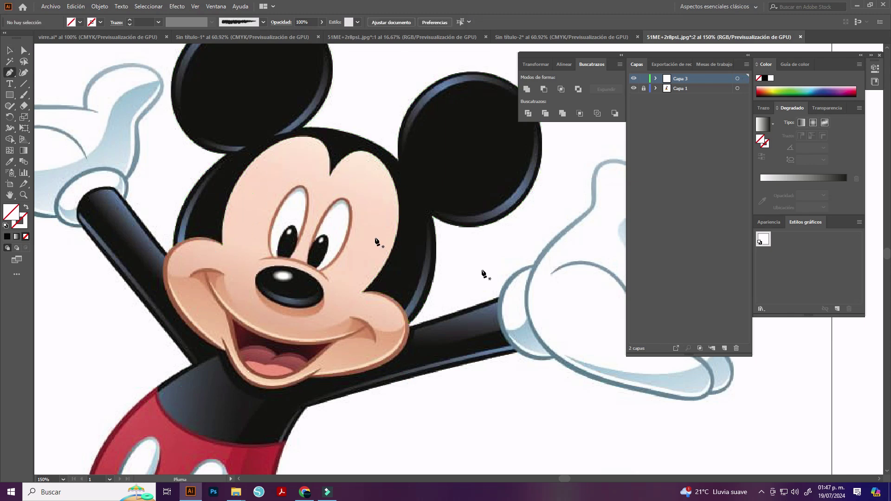
click(225, 352)
click(165, 259)
click(222, 244)
click(274, 144)
click(330, 174)
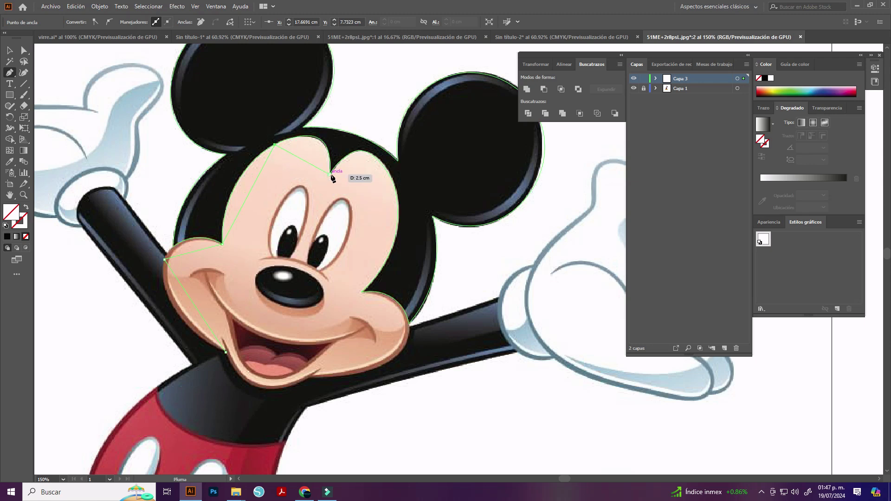
- Continue face points down the right cheek and along the chin, closing the path
click(385, 170)
click(389, 254)
click(361, 292)
click(399, 354)
click(310, 377)
click(225, 352)
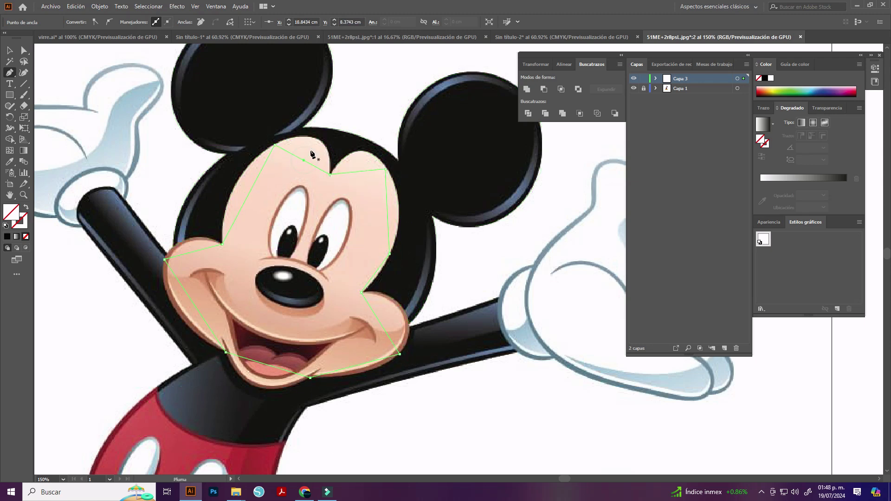
- Curve the face outline's upper right edge, right cheek and chin
key(shift+grave)
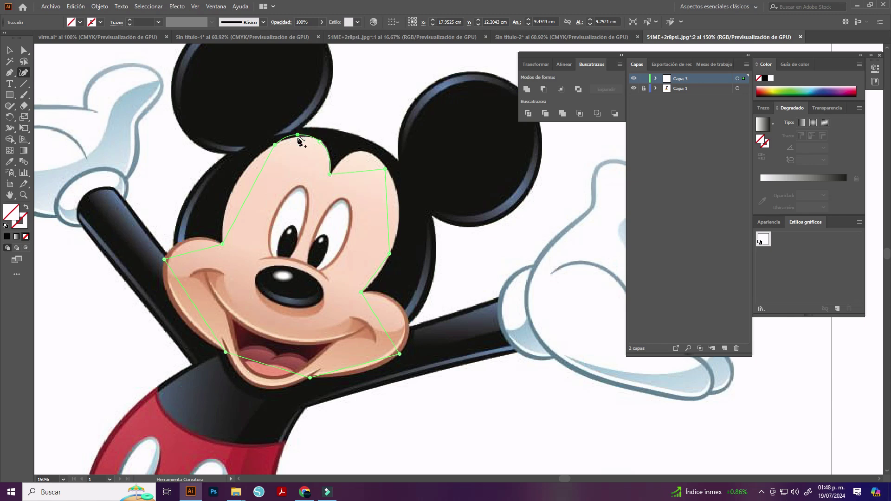
click(339, 161)
drag(388, 206, 397, 205)
drag(378, 325, 403, 309)
drag(356, 372, 367, 370)
drag(264, 364, 264, 389)
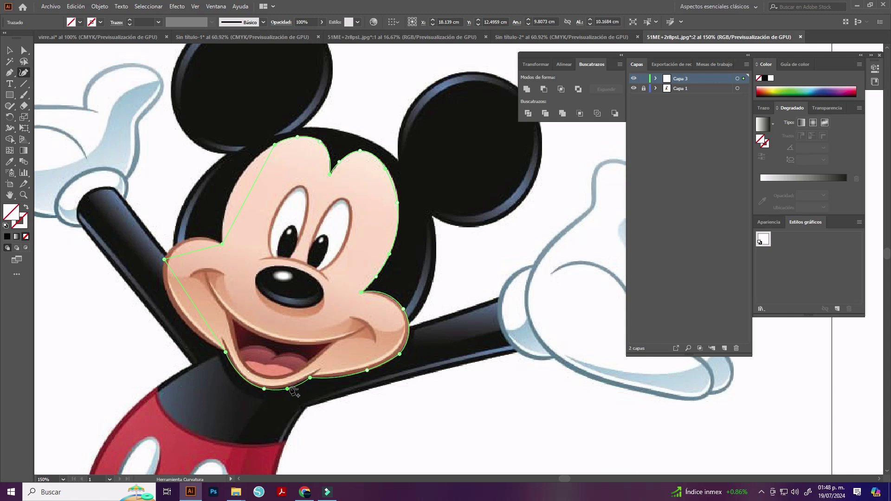
- Bow the left cheek and upper left face edges outward, then deselect the outline
drag(194, 309, 181, 317)
click(166, 287)
drag(188, 253, 187, 240)
key(v)
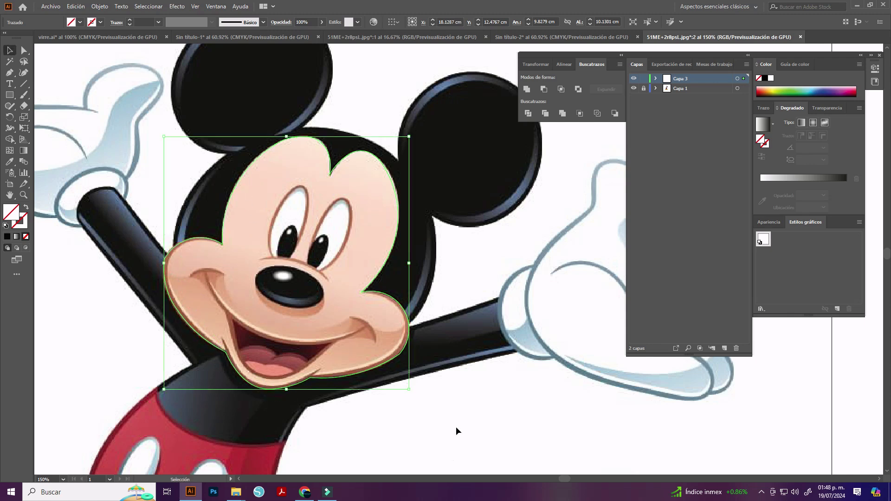
click(456, 427)
- Draw an ellipse around Mickey's nose with the Ellipse tool
scroll(307, 273, up, 2)
click(9, 72)
click(6, 96)
click(60, 117)
drag(195, 268, 332, 349)
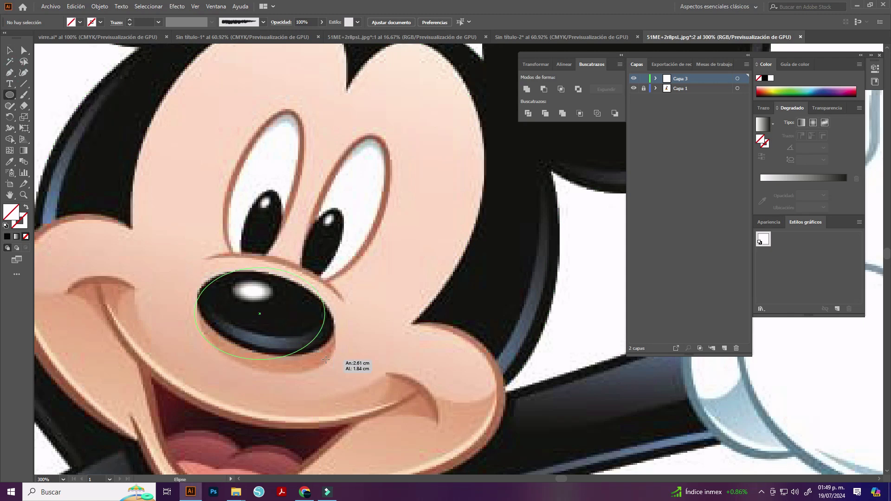
- Tilt, nudge and reshape the nose ellipse to fit the nose, then deselect it
key(v)
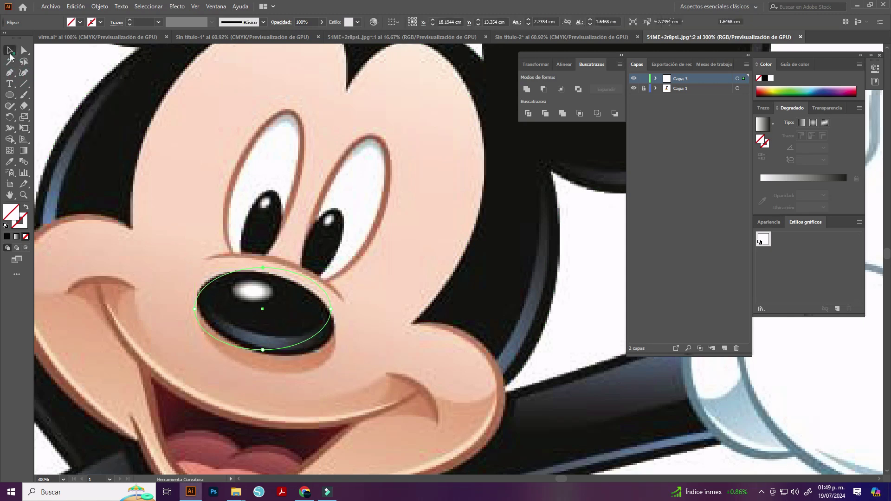
drag(334, 354, 326, 371)
drag(302, 332, 307, 336)
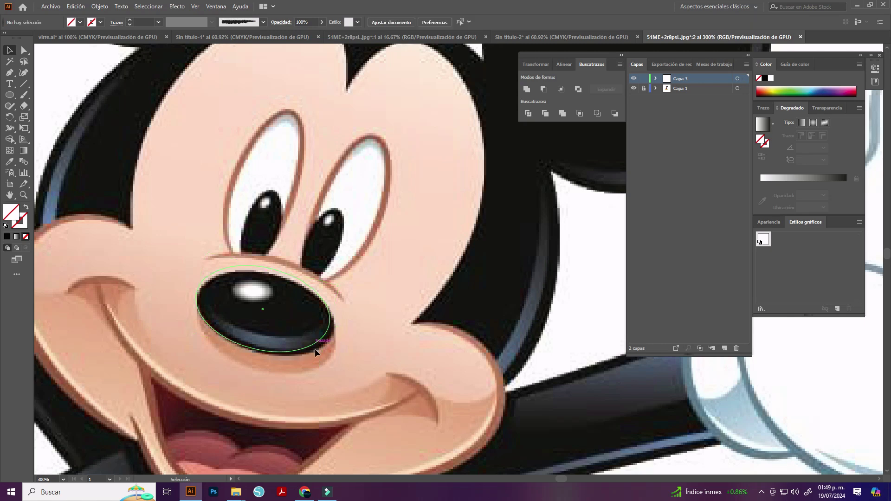
click(23, 73)
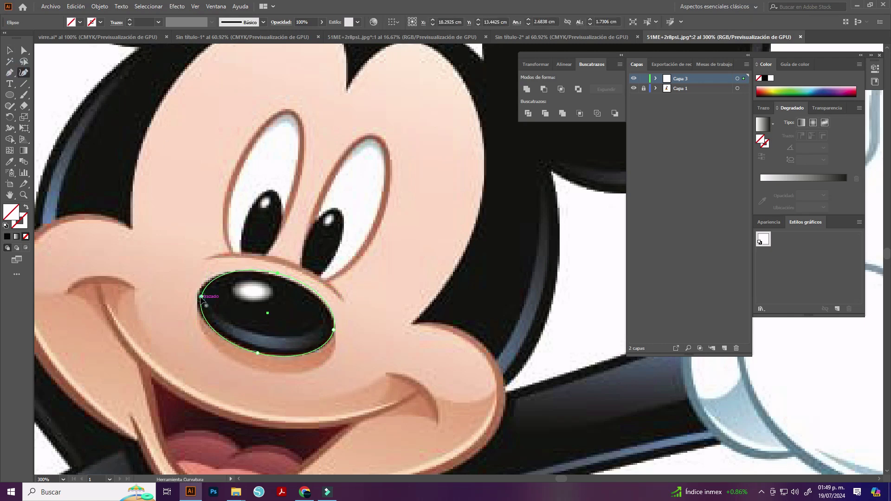
click(313, 351)
click(284, 356)
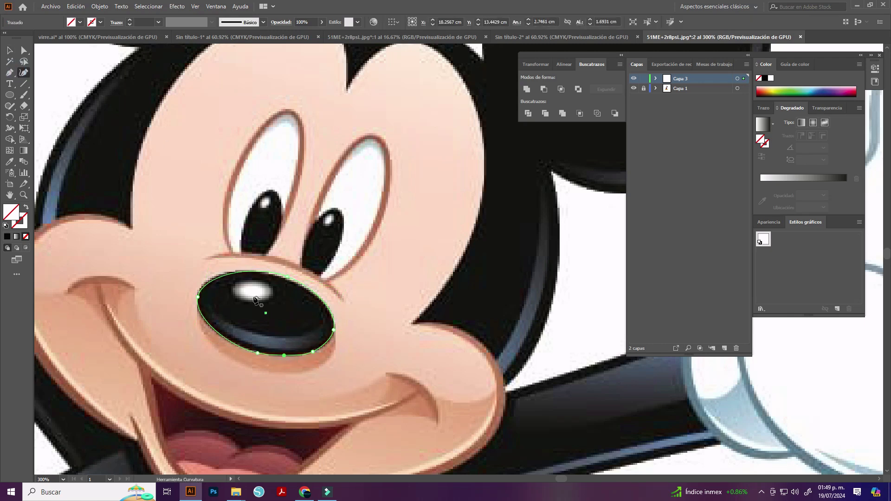
drag(249, 272, 250, 269)
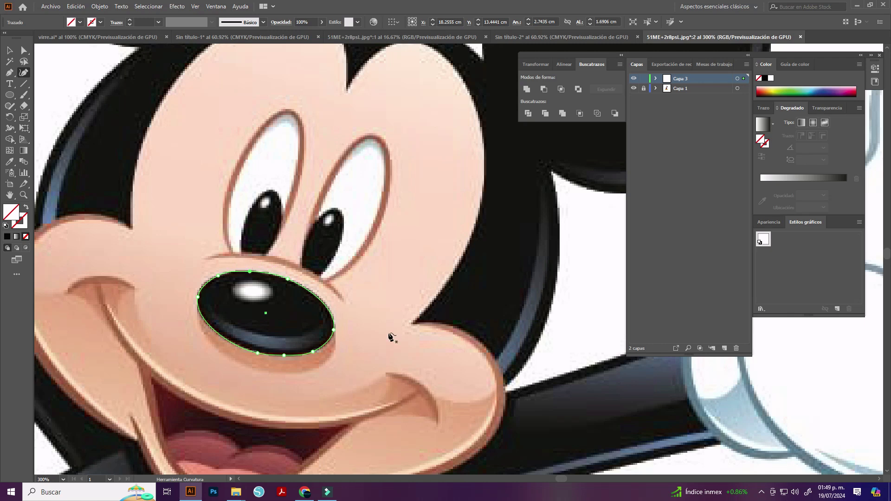
ctrl+click(392, 337)
- Draw a small ellipse over the nose highlight and position it
click(9, 95)
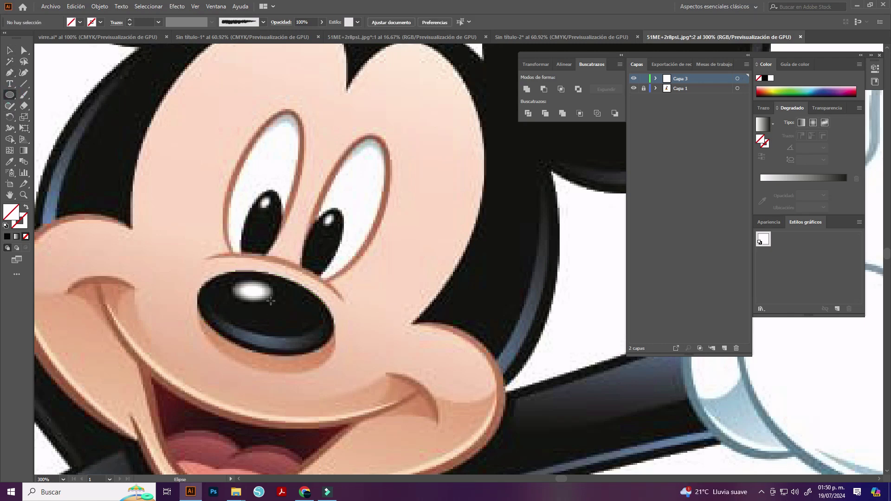
drag(231, 277, 268, 304)
key(v)
key(shift+grave)
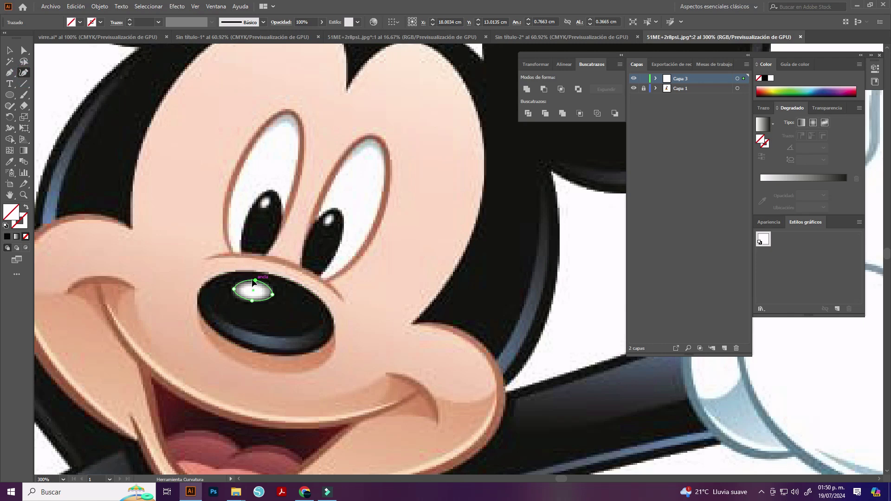
key(ctrl+shift+a)
- Pen-click a closed five-point outline around the left eye white
key(p)
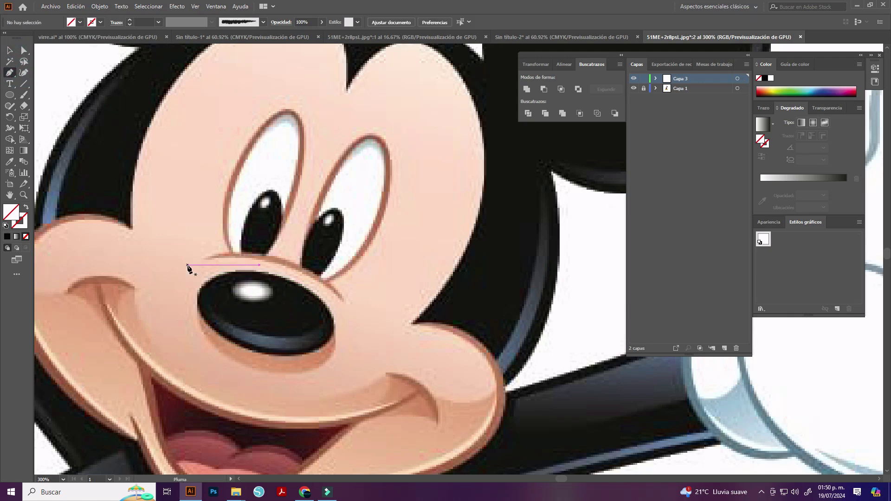
click(241, 253)
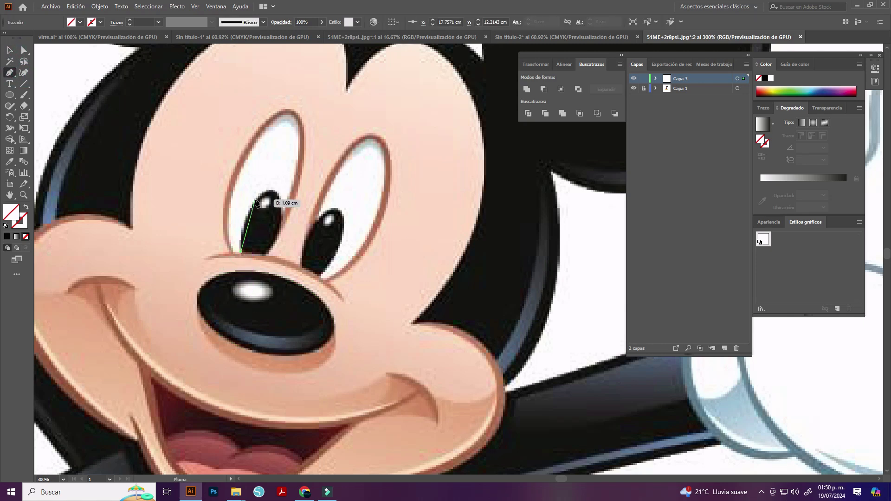
click(240, 172)
click(270, 124)
click(298, 130)
click(283, 212)
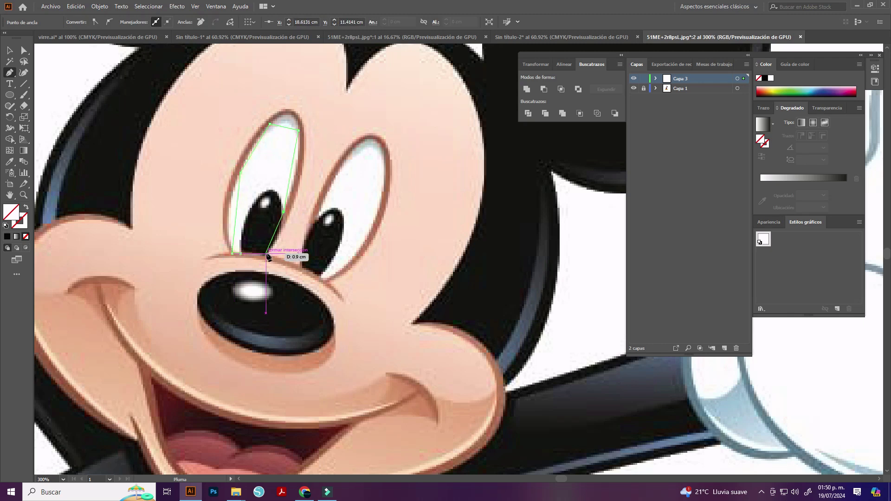
click(263, 253)
- Curve the eye outline's top, both sides and lower right edge
scroll(279, 167, up, 3)
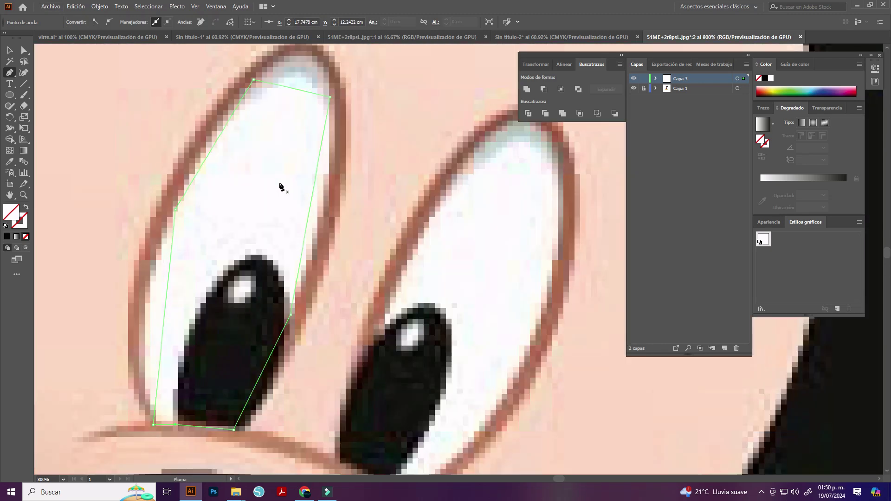
key(shift+grave)
drag(300, 88, 315, 57)
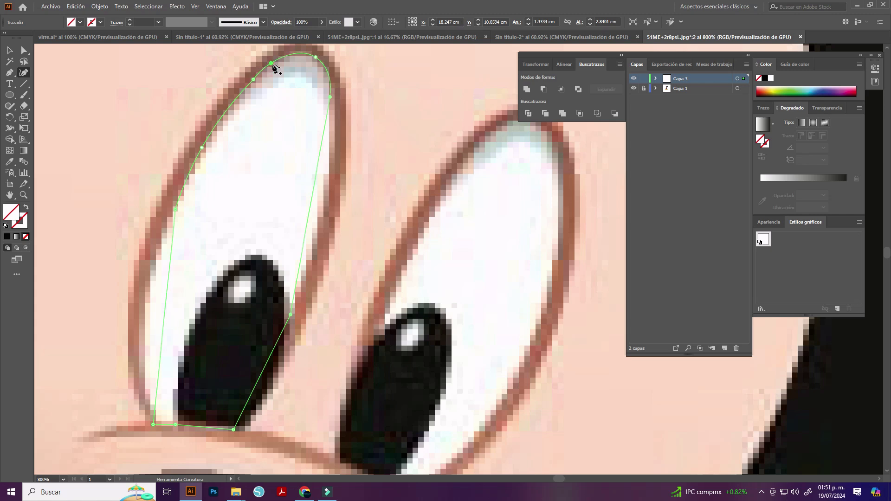
drag(312, 209, 324, 206)
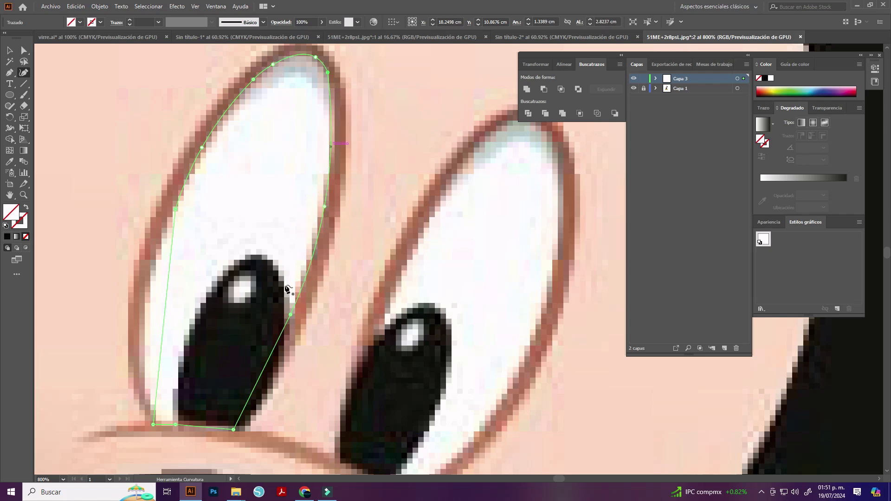
drag(260, 371, 268, 375)
drag(291, 314, 295, 315)
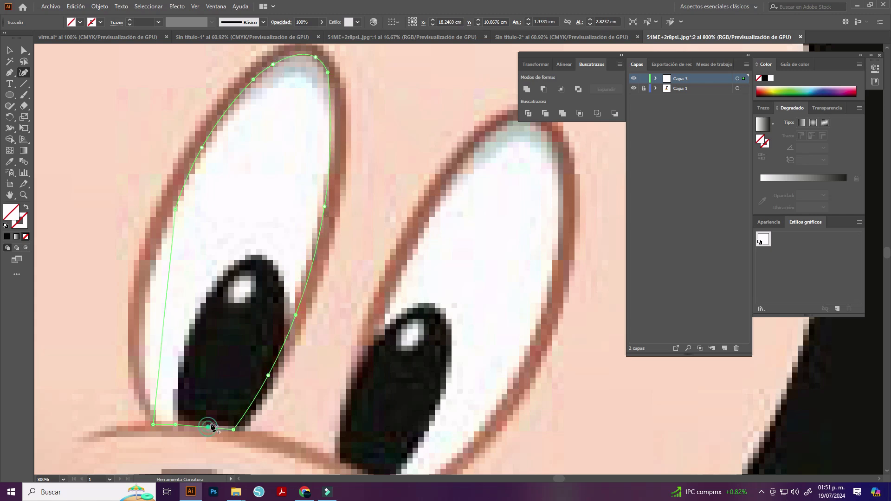
drag(163, 332, 146, 331)
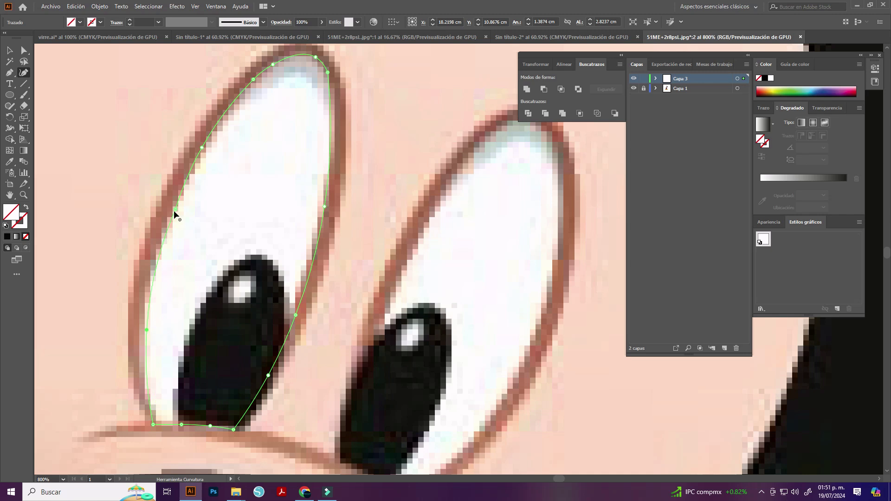
- Deselect the eye outline and place Pen points around the black pupil
scroll(304, 354, down, 3)
scroll(305, 354, up, 1)
scroll(213, 250, up, 2)
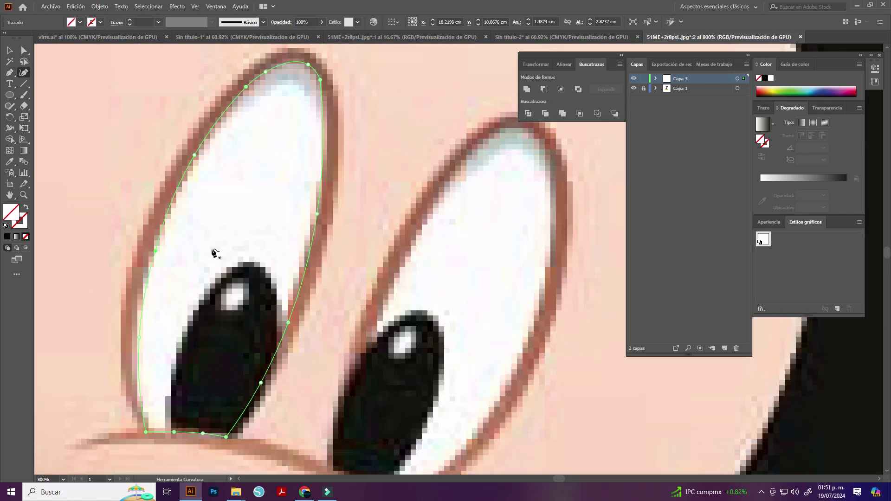
key(p)
key(ctrl+shift+a)
click(172, 432)
click(189, 318)
click(280, 342)
click(224, 437)
click(226, 437)
- Close the pupil path and curve its edges to fit the pupil
click(172, 432)
key(shift+grave)
drag(235, 330, 257, 262)
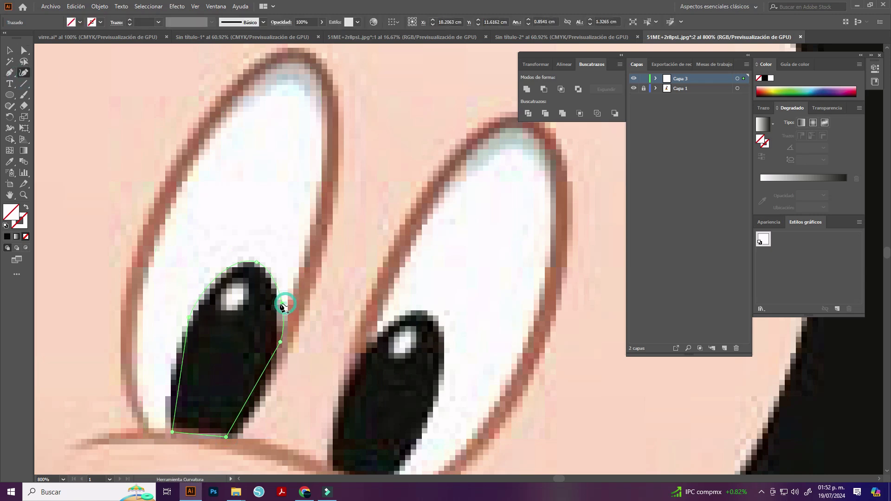
drag(176, 370, 173, 371)
click(252, 398)
scroll(274, 368, down, 3)
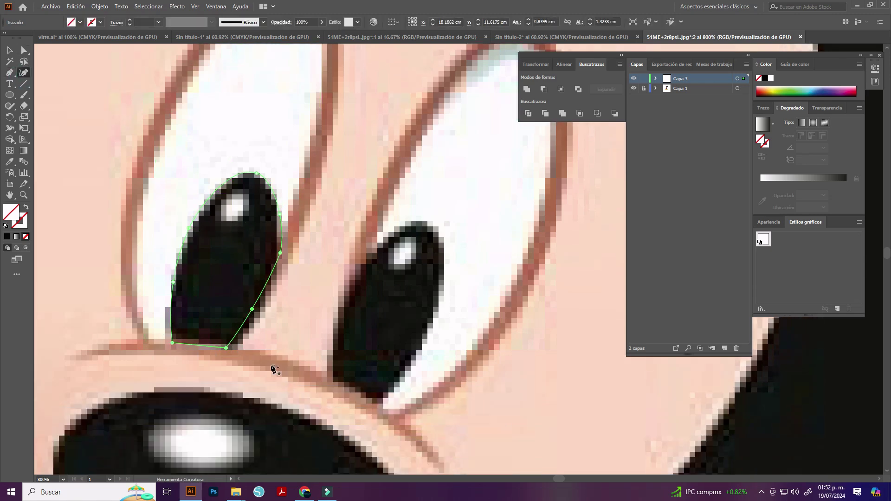
scroll(402, 360, down, 2)
key(p)
- Select the eye outline and pupil together and Alt-drag a copy onto the right eye
click(9, 50)
shift+click(320, 185)
right_click(334, 276)
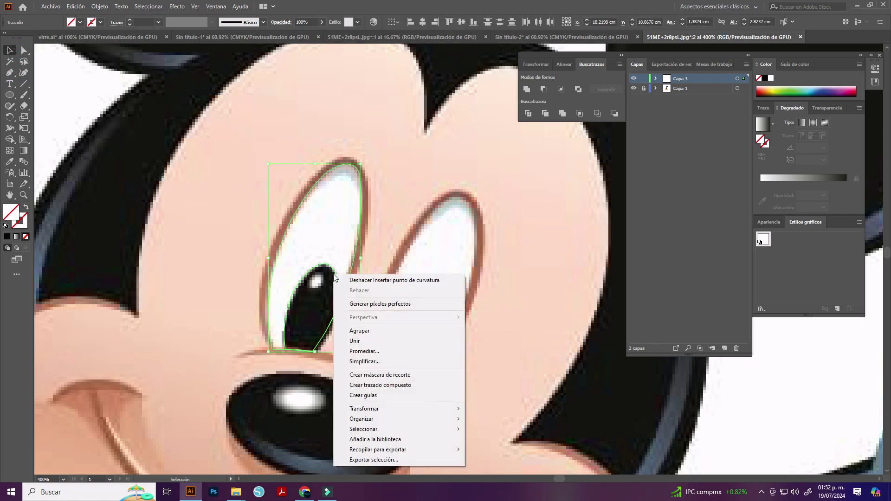
click(241, 155)
drag(333, 310, 441, 337)
- Reflect the copied eye with Transform > Reflect and reposition the mirrored paths
right_click(444, 240)
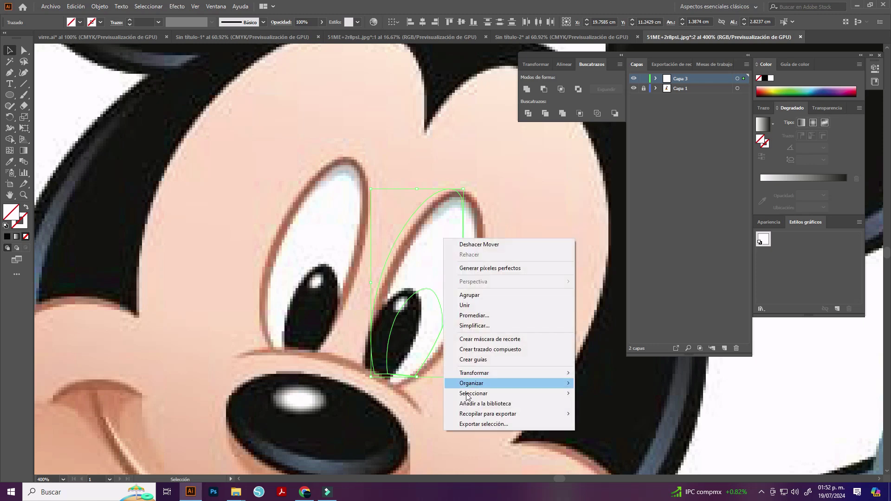
click(603, 412)
click(443, 303)
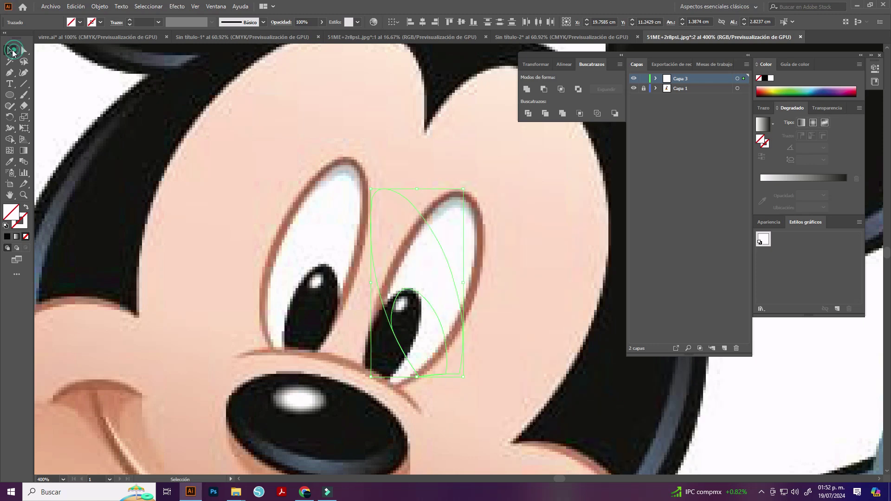
click(468, 185)
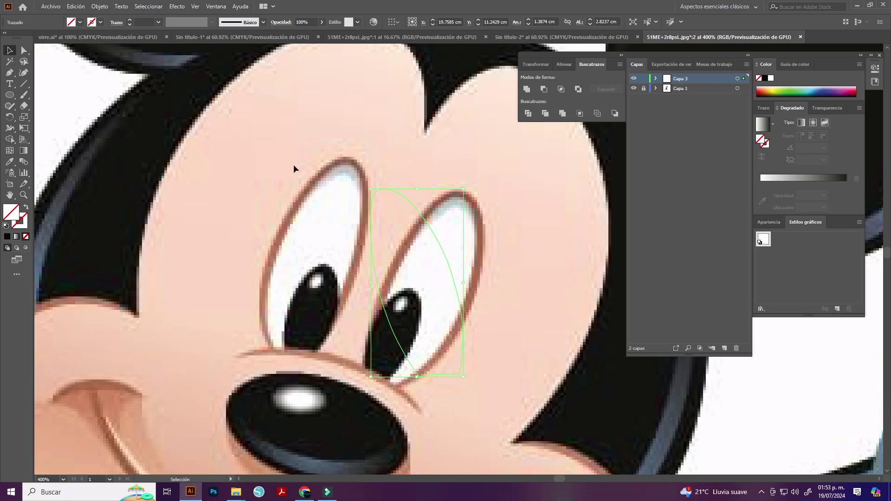
shift+click(407, 292)
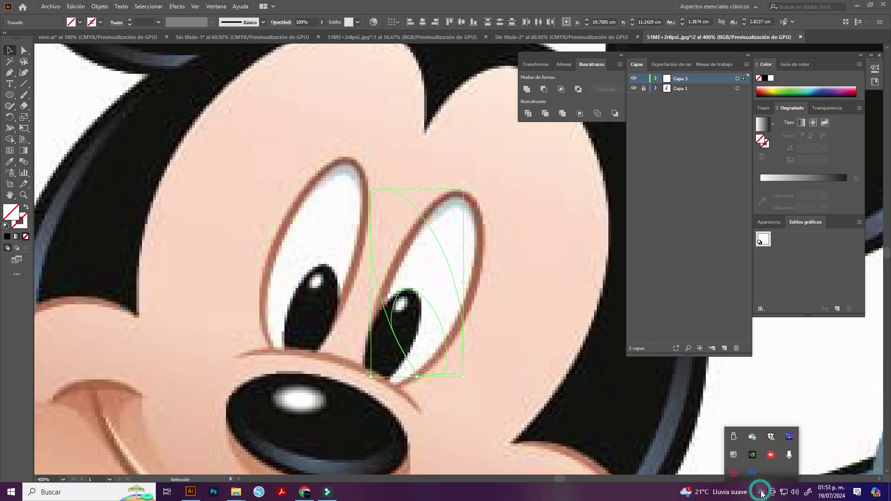
drag(431, 352, 328, 328)
- Outline the right eye white as a closed five-point path
click(408, 308)
scroll(467, 259, up, 1)
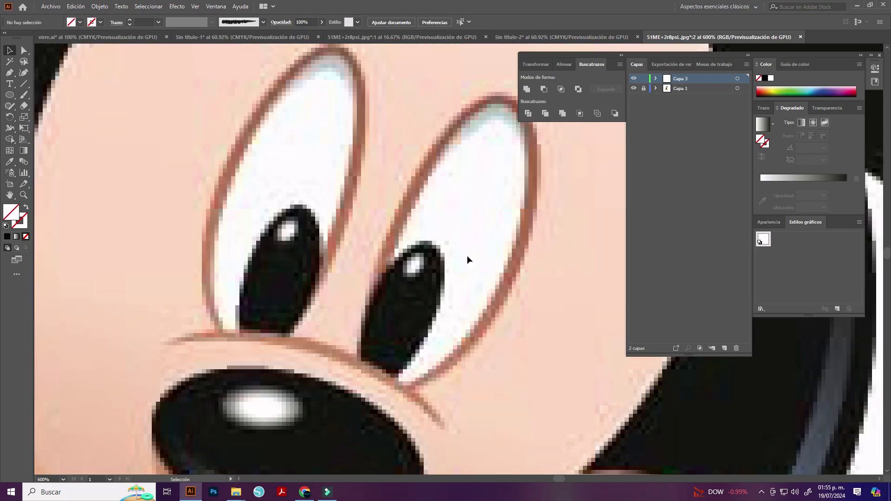
scroll(278, 186, up, 2)
click(9, 72)
click(362, 415)
click(417, 227)
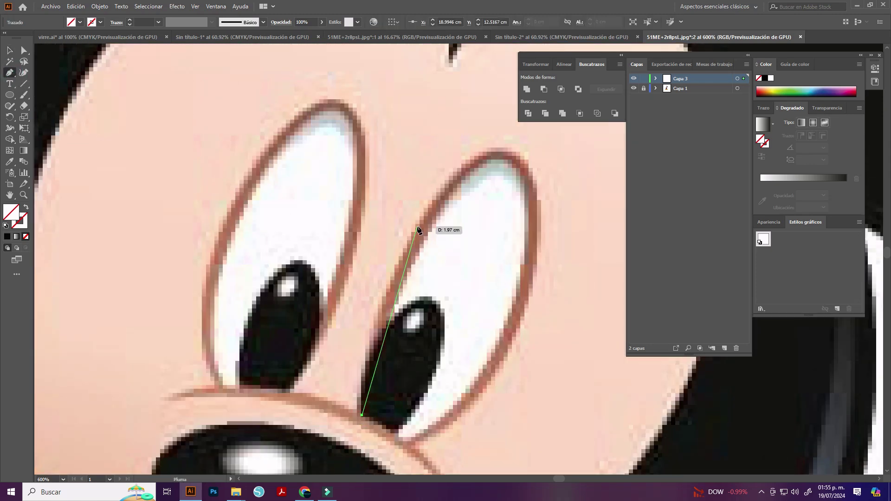
click(523, 161)
click(525, 301)
click(410, 445)
click(362, 415)
- Curve all four sides of the right eye outline to match the eye shape
key(shift+grave)
click(541, 218)
click(470, 180)
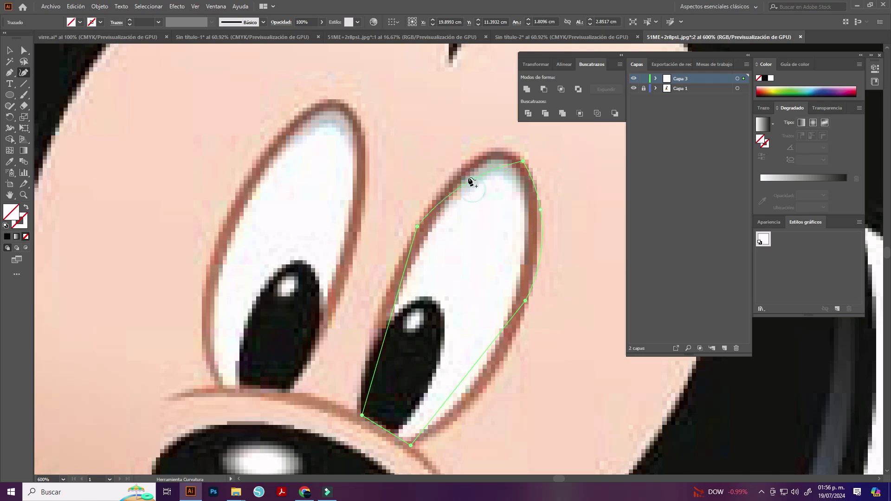
click(371, 327)
click(489, 383)
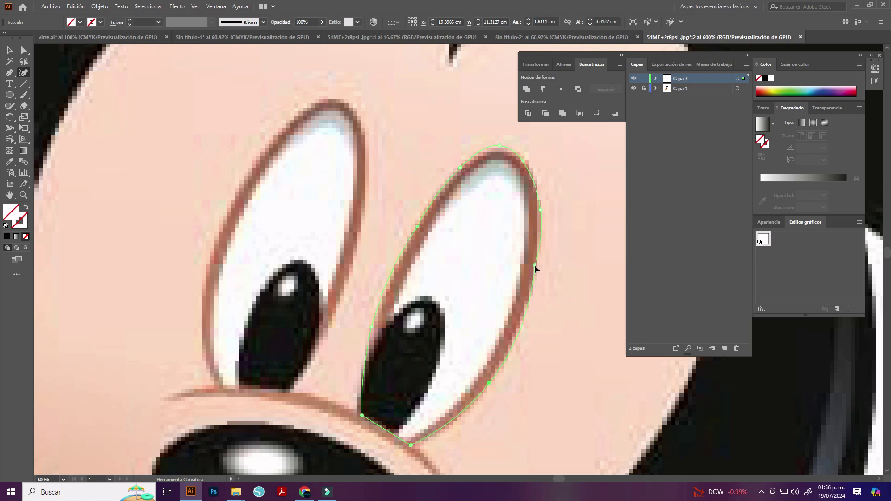
scroll(542, 362, down, 1)
- Trace the right pupil as a closed path and curve it into an oval
key(p)
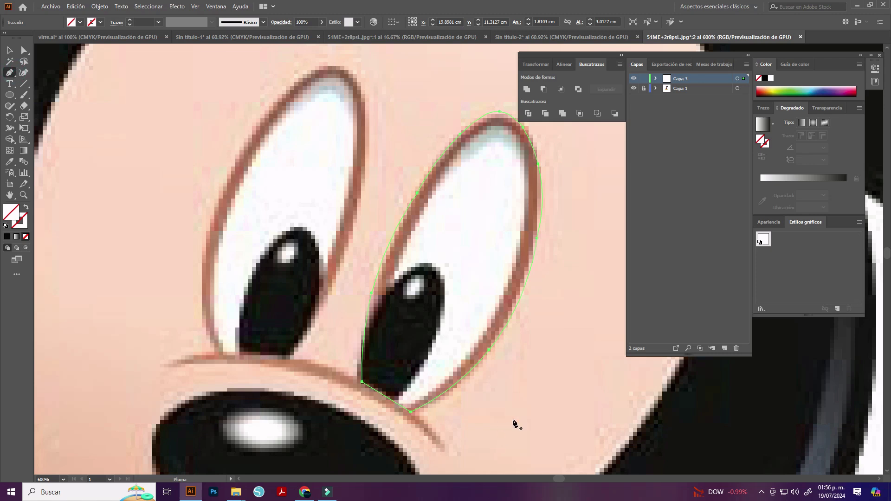
click(362, 382)
click(395, 279)
click(443, 298)
click(393, 402)
click(361, 382)
key(shift+asciitilde)
click(431, 351)
click(367, 329)
ctrl+click(353, 332)
- Push out the left eye white's lower-right point and remove an extra left pupil point
ctrl+click(337, 242)
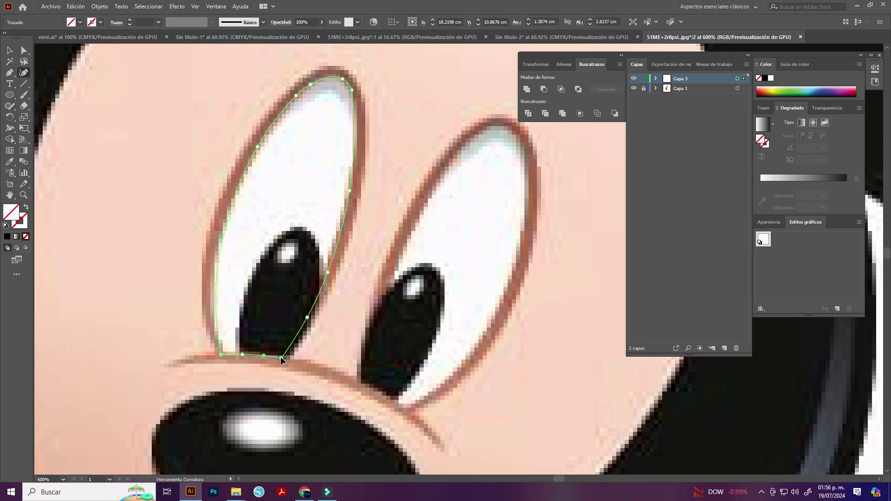
drag(307, 317, 313, 319)
ctrl+click(322, 278)
key(ctrl+z)
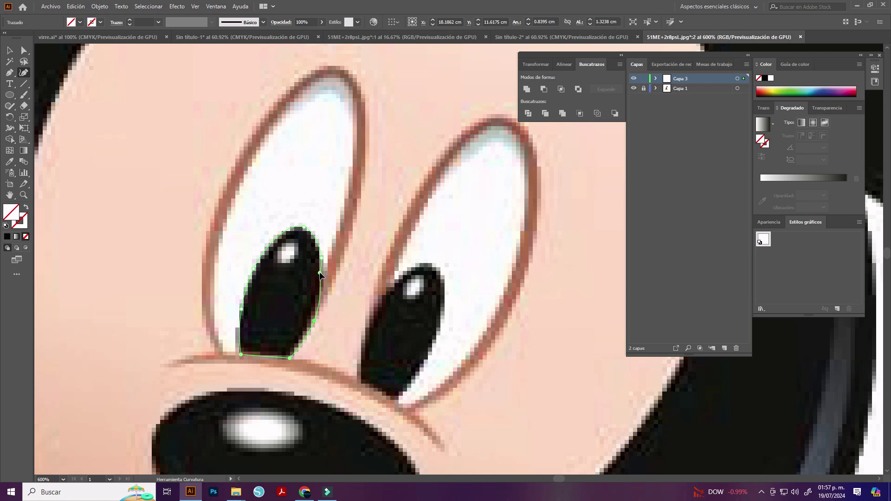
- Draw small ellipses over the highlights in both the left and right pupils
click(9, 94)
mouse_move(281, 244)
mouse_down()
mouse_move(294, 269)
mouse_move(283, 254)
mouse_up()
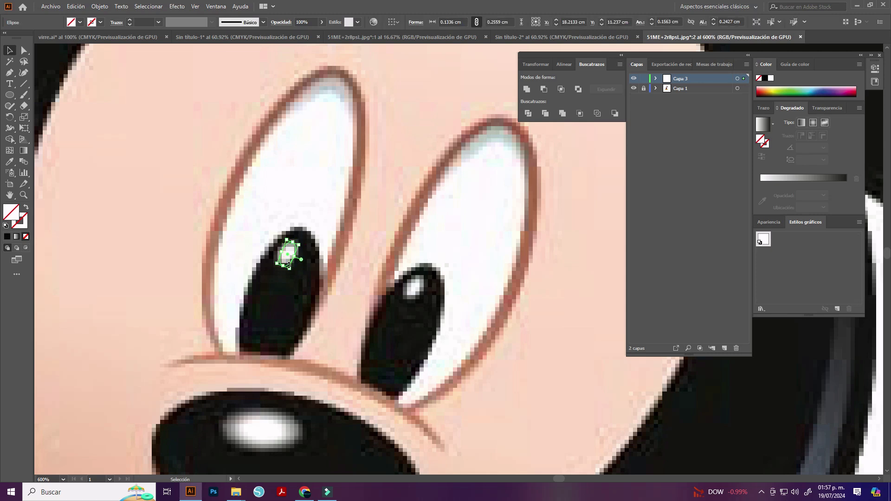
key(l)
drag(410, 275, 423, 301)
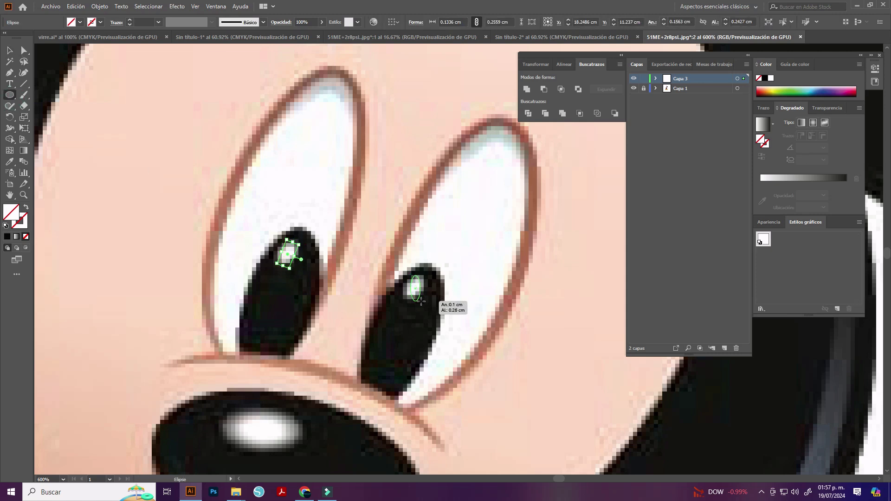
click(11, 51)
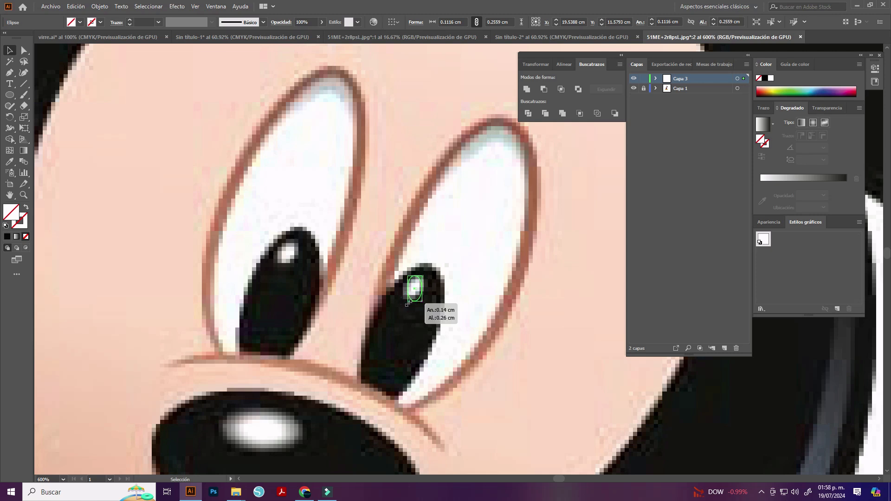
click(474, 408)
scroll(473, 408, down, 5)
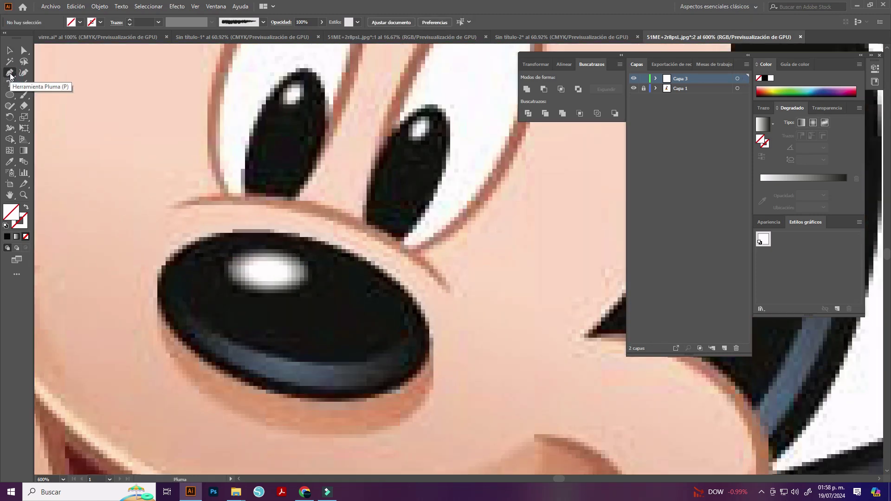
- Trace a curved line following the arc above the nose
click(10, 73)
click(166, 206)
drag(317, 250, 453, 291)
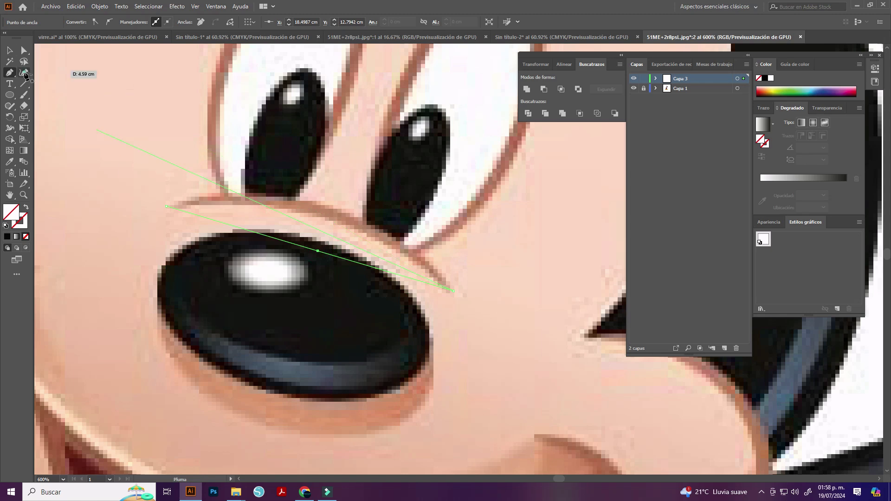
click(23, 72)
drag(318, 251, 338, 209)
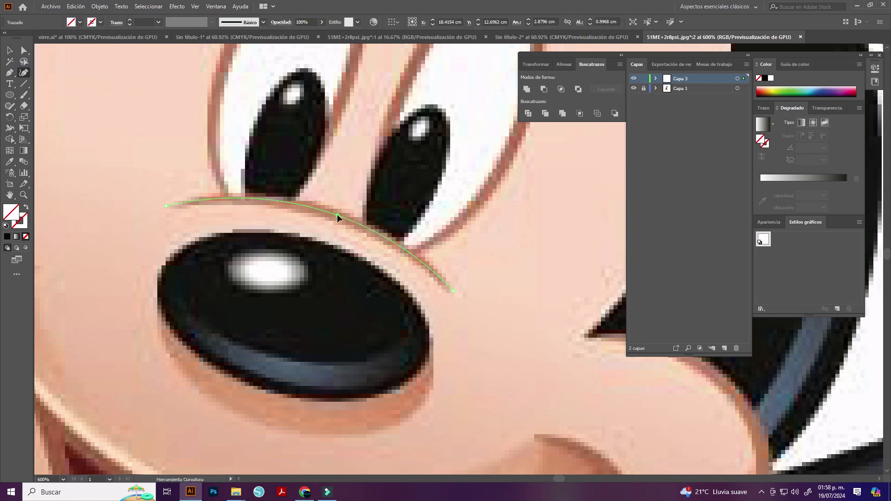
click(248, 198)
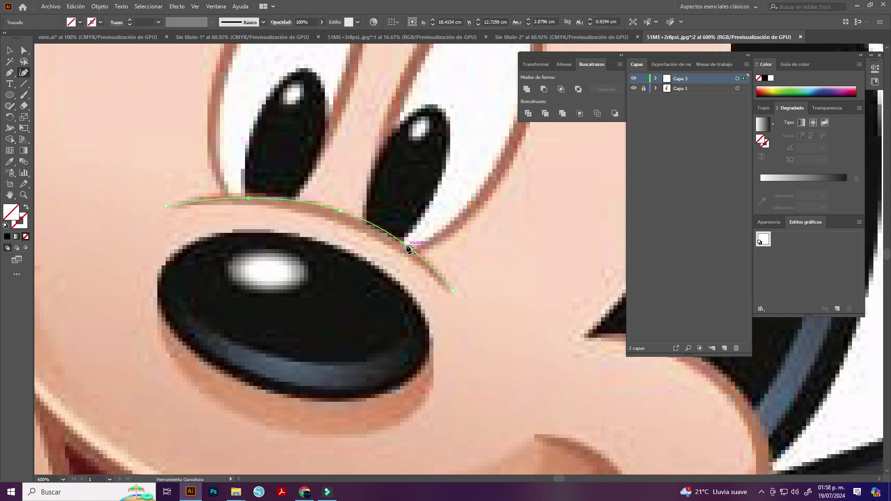
scroll(408, 249, down, 4)
key(v)
click(472, 347)
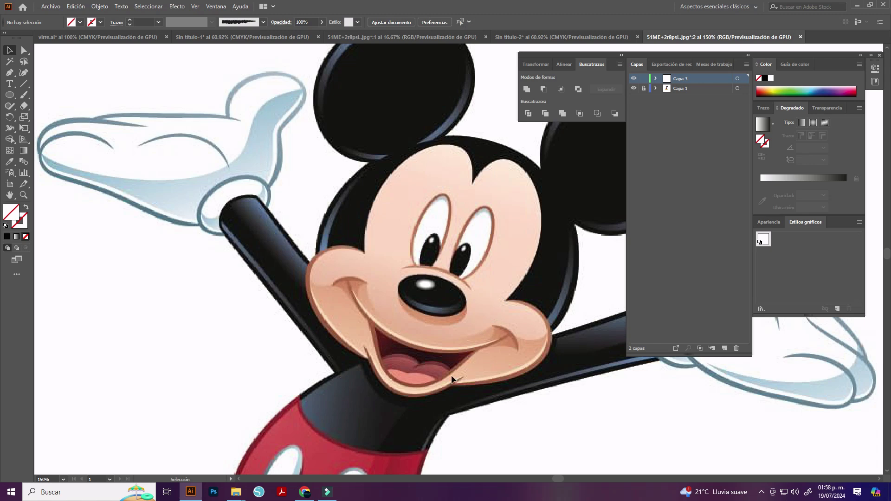
scroll(451, 375, up, 5)
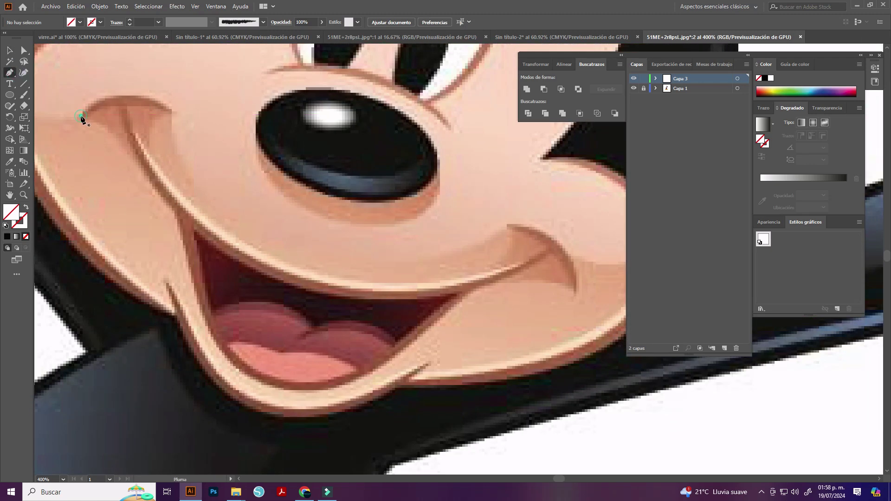
- Draw the left mouth-corner crease and begin the right corner crease
click(81, 114)
click(171, 113)
key(shift+grave)
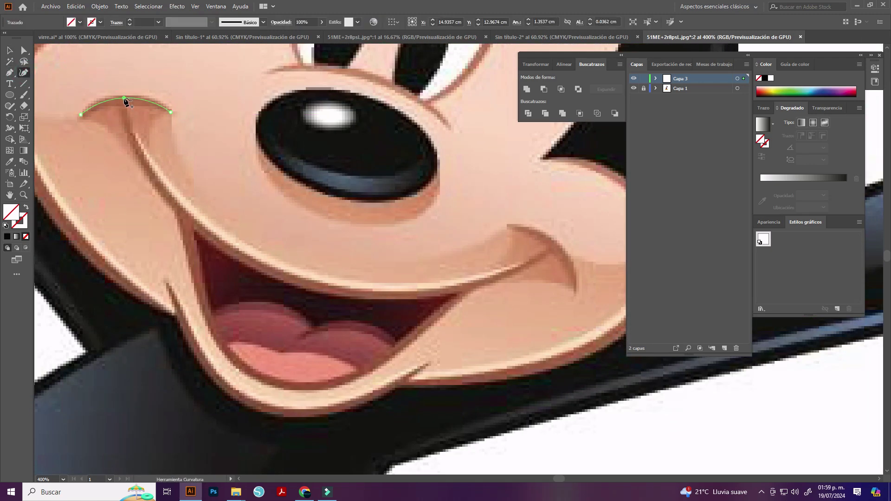
key(Escape)
click(508, 225)
click(573, 297)
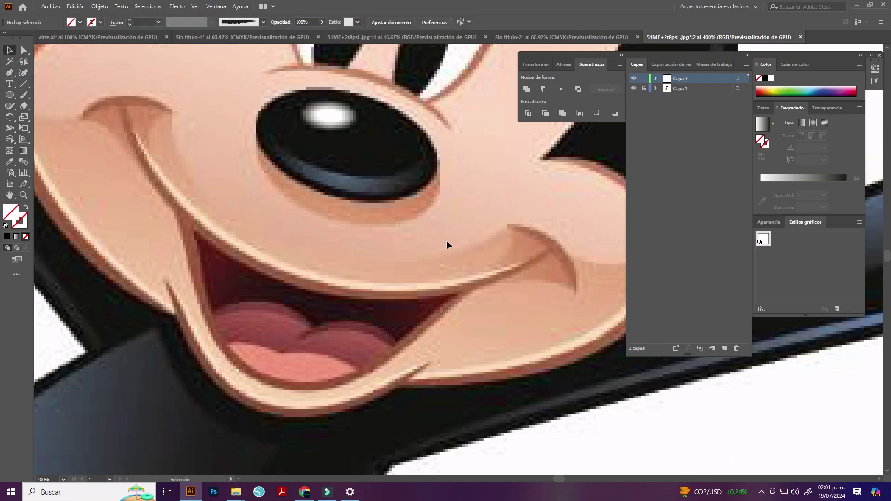
- Outline the open mouth as a closed five-point path
key(p)
click(124, 100)
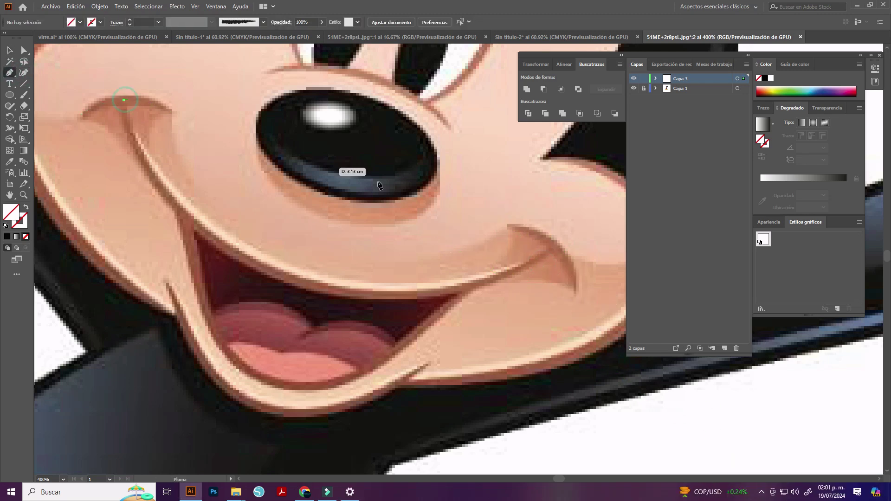
click(563, 250)
click(423, 335)
click(198, 301)
click(153, 187)
click(123, 100)
key(shift+grave)
- Curve the mouth outline's upper, lower and left edges to follow the lips
drag(334, 172, 312, 281)
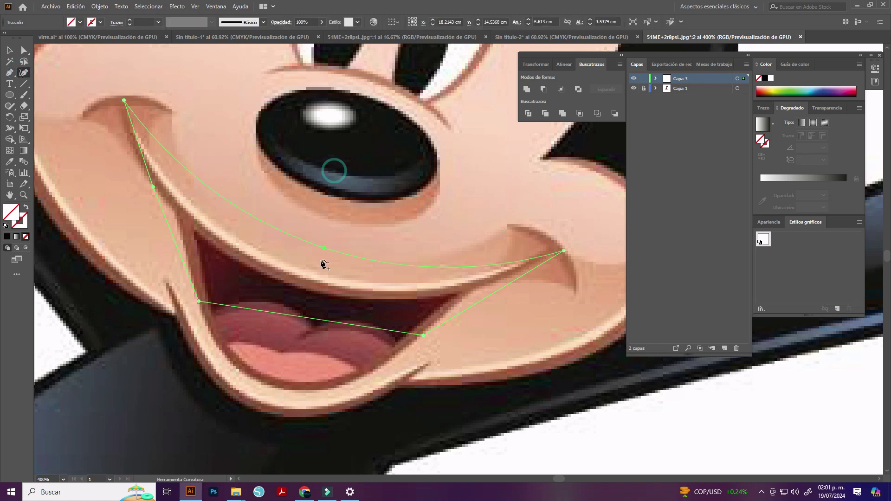
click(460, 284)
drag(172, 173, 165, 186)
drag(290, 319, 260, 383)
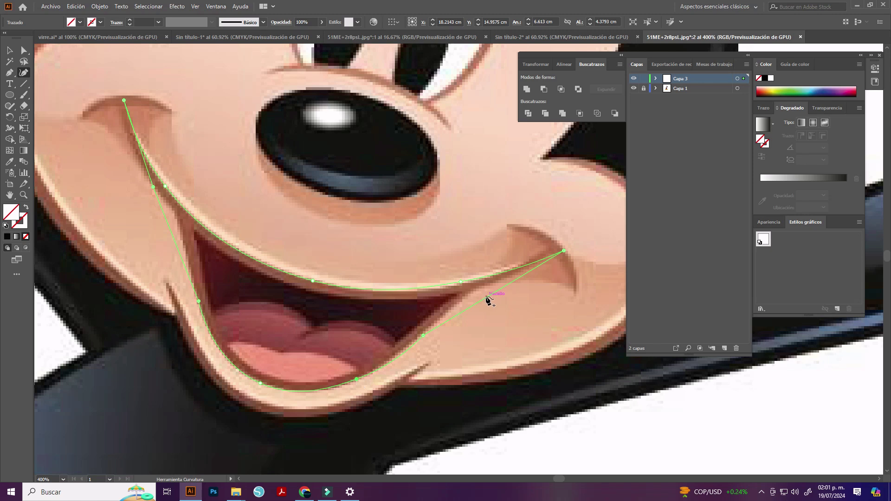
click(173, 214)
click(188, 260)
drag(141, 159, 130, 142)
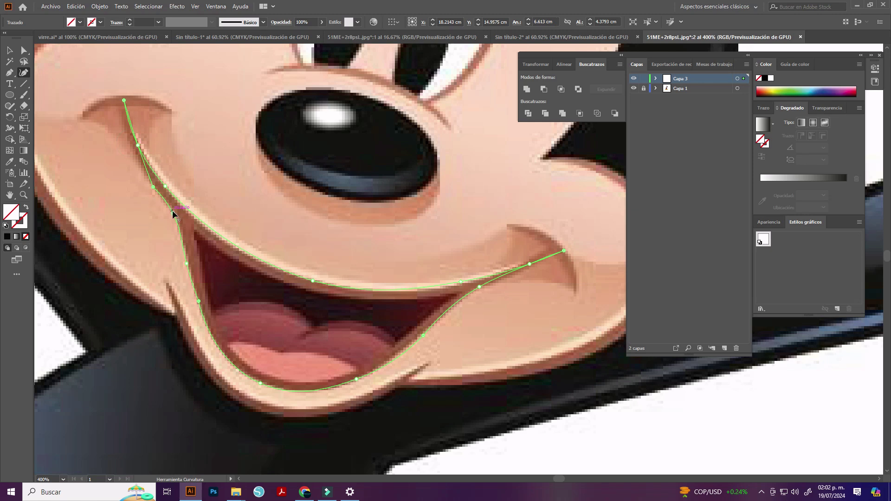
drag(152, 178, 154, 179)
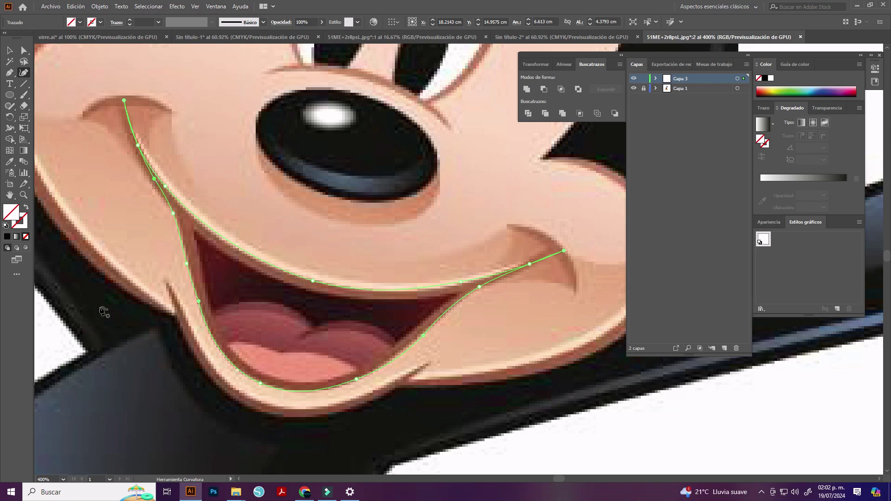
key(v)
click(337, 237)
- Trace the inner mouth shape as a closed path and curve its edges
key(p)
click(195, 230)
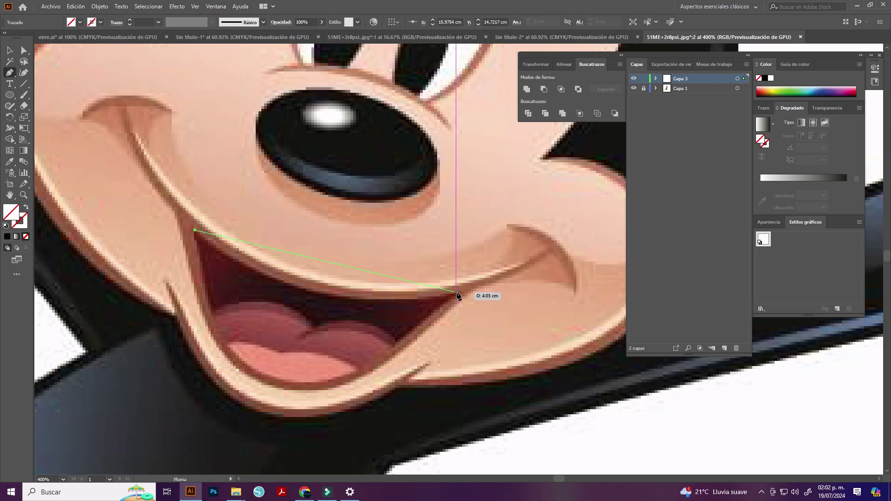
click(463, 292)
click(271, 377)
click(195, 230)
key(shift+grave)
drag(314, 258, 306, 289)
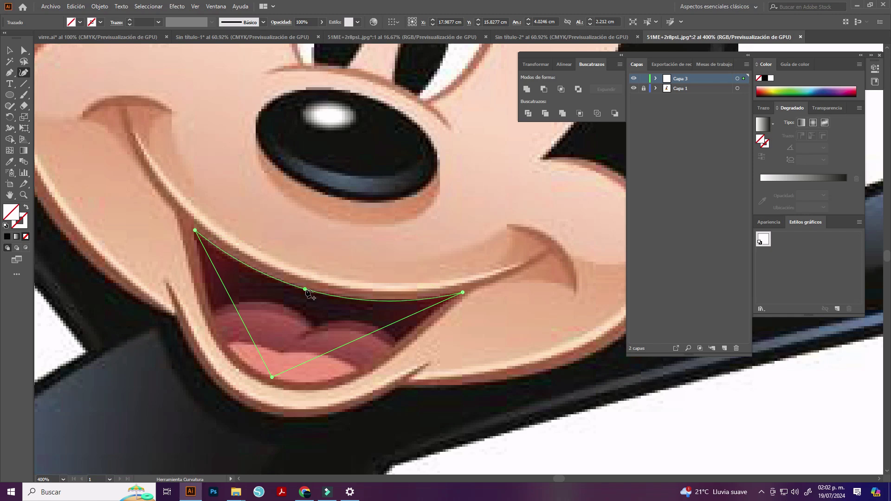
click(409, 330)
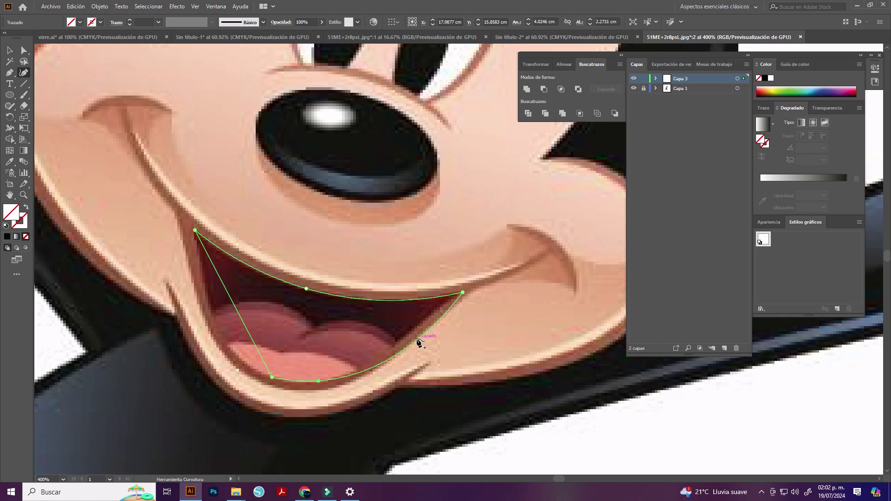
click(220, 338)
click(200, 270)
ctrl+click(189, 285)
- Outline the tongue as a closed four-point path
key(p)
click(212, 312)
click(394, 340)
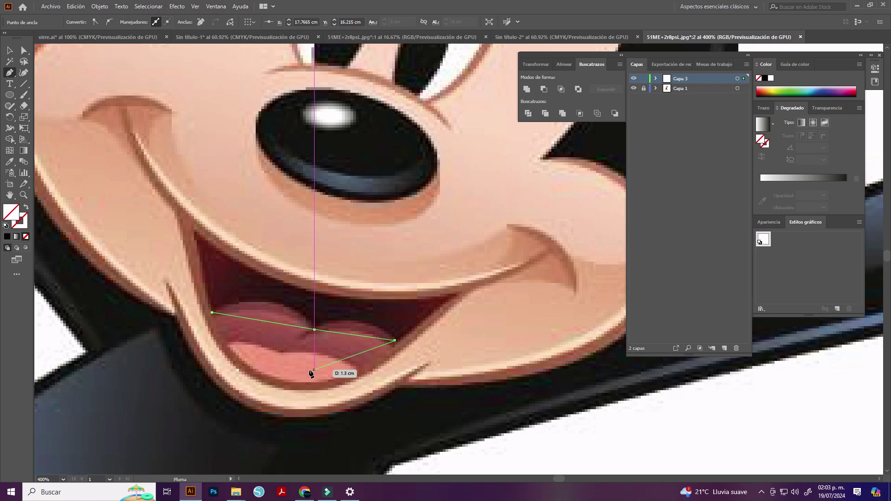
click(289, 381)
click(219, 336)
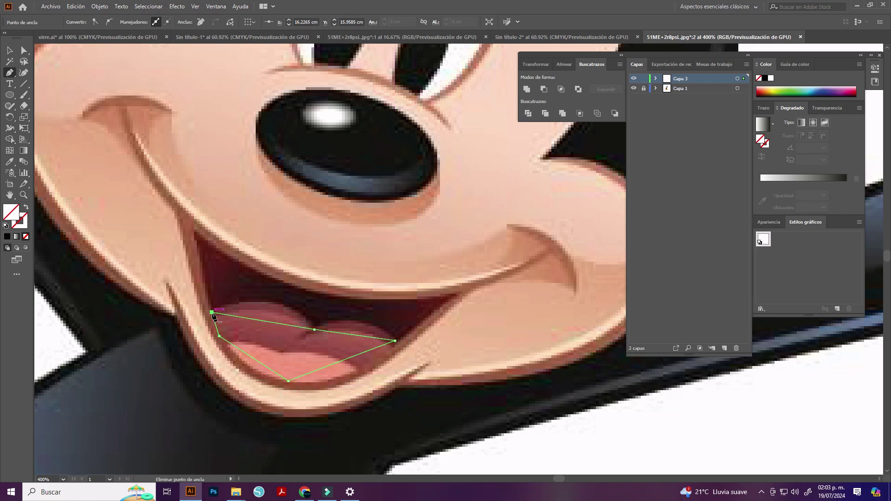
click(212, 312)
key(shift+grave)
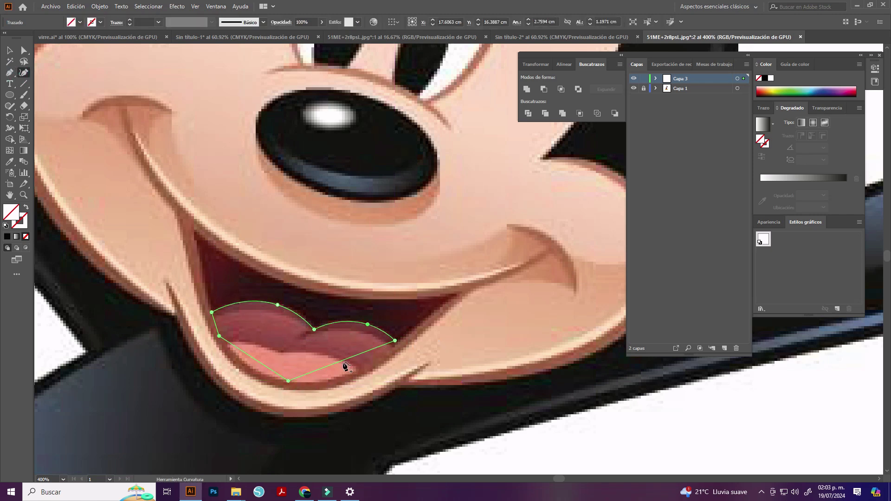
- Curve the tongue's lower edge and zoom out to review the drawing
click(343, 375)
click(247, 365)
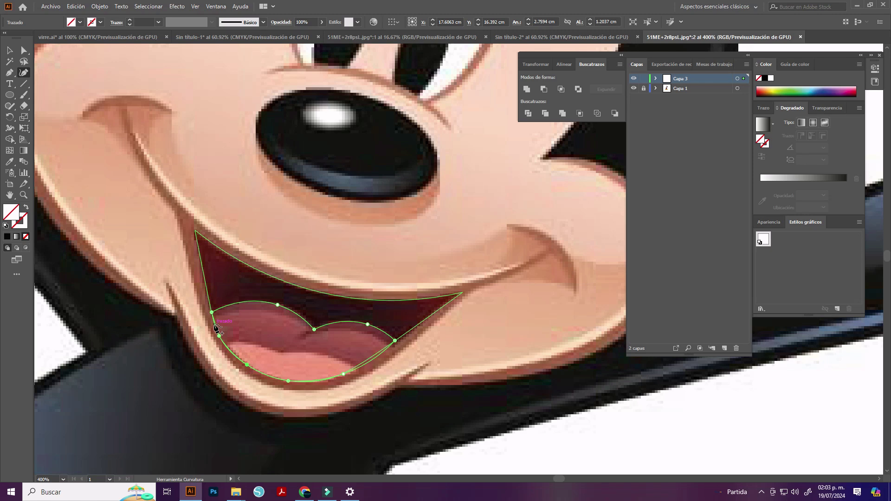
key(ctrl+minus)
key(ctrl+minus)
key(ctrl+minus)
key(ctrl+minus)
key(ctrl+minus)
key(ctrl+plus)
key(v)
click(193, 169)
key(ctrl+plus)
key(ctrl+plus)
key(ctrl+plus)
- Trace the left arm from the glove cuff down to the collar corners
drag(489, 277, 17, 83)
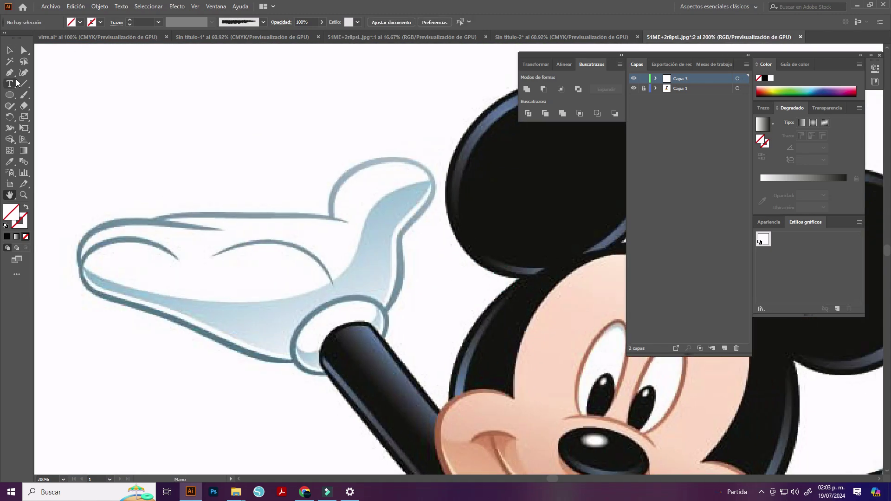
scroll(381, 343, down, 5)
click(441, 300)
click(370, 212)
click(322, 254)
scroll(378, 460, down, 2)
click(473, 413)
scroll(473, 413, down, 2)
click(428, 413)
scroll(427, 413, down, 2)
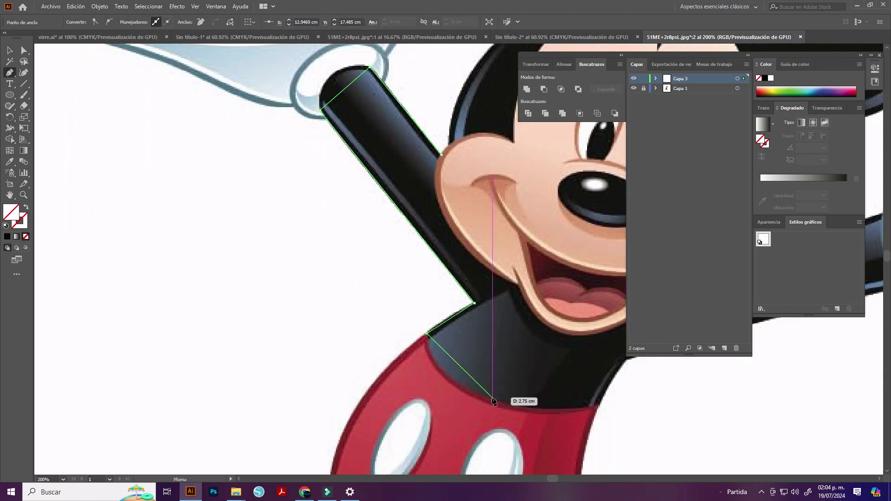
click(598, 405)
- Continue the outline around the right arm and close it at the left armpit
drag(624, 409, 251, 353)
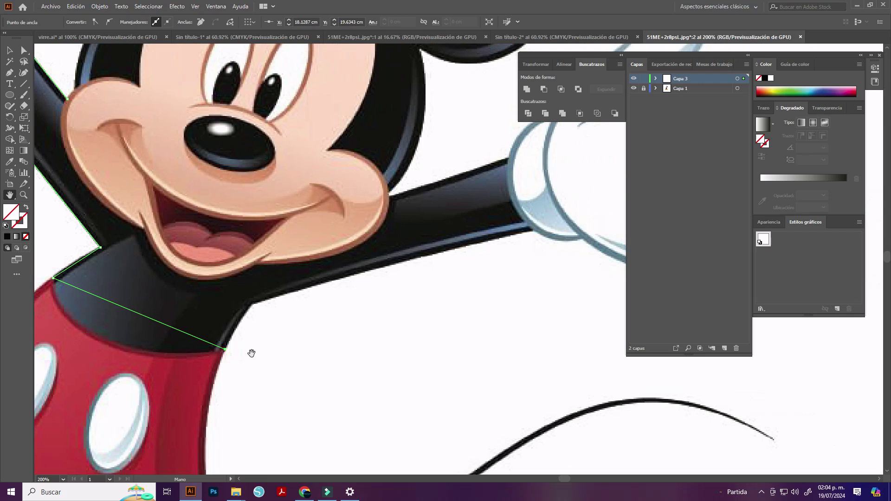
click(251, 304)
click(532, 230)
click(508, 160)
scroll(385, 194, down, 1)
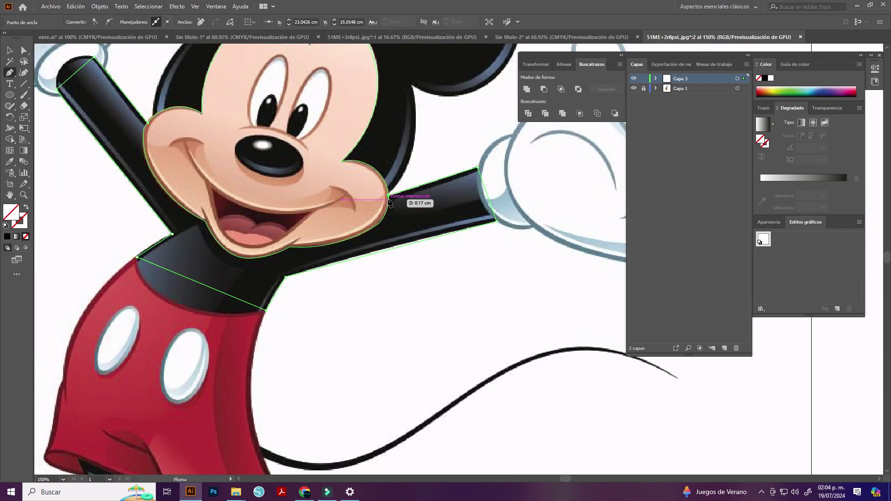
click(389, 195)
click(148, 123)
drag(67, 113, 341, 284)
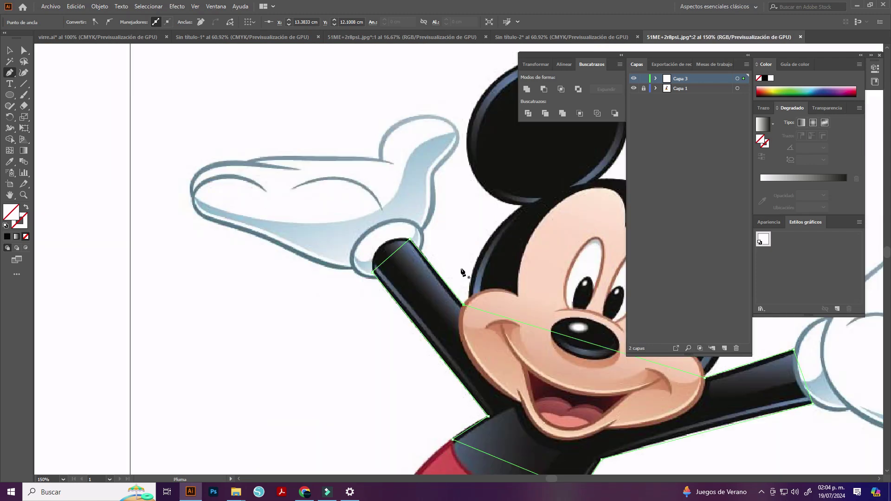
scroll(341, 284, up, 1)
- Curve the torso outline's waistline and the right arm's end
key(shift+grave)
scroll(257, 177, down, 2)
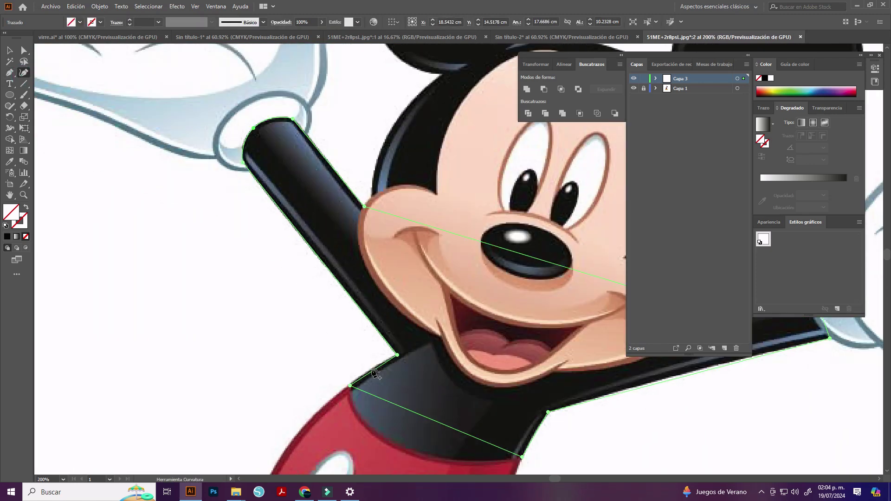
scroll(325, 278, down, 3)
drag(434, 338, 430, 382)
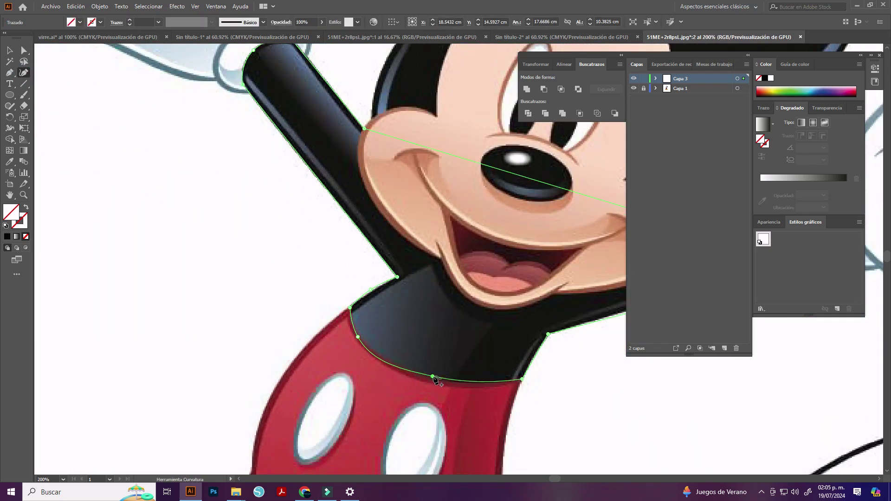
scroll(434, 285, up, 4)
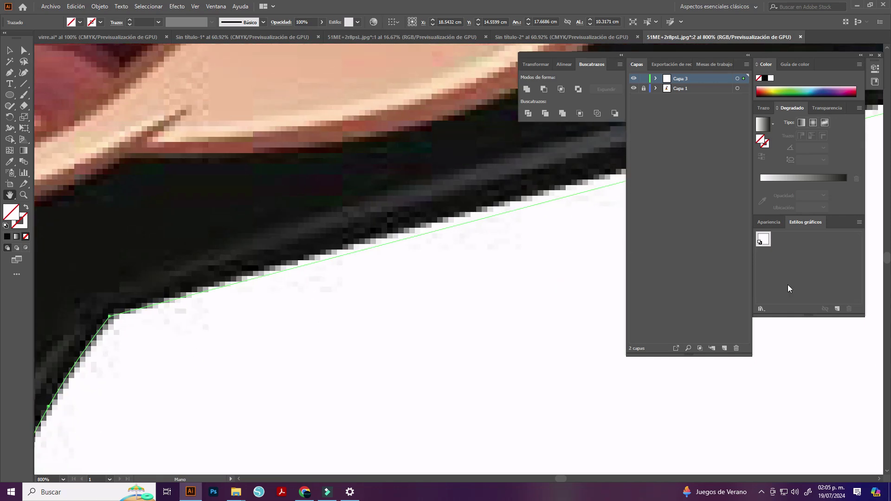
scroll(537, 294, down, 2)
scroll(537, 294, down, 1)
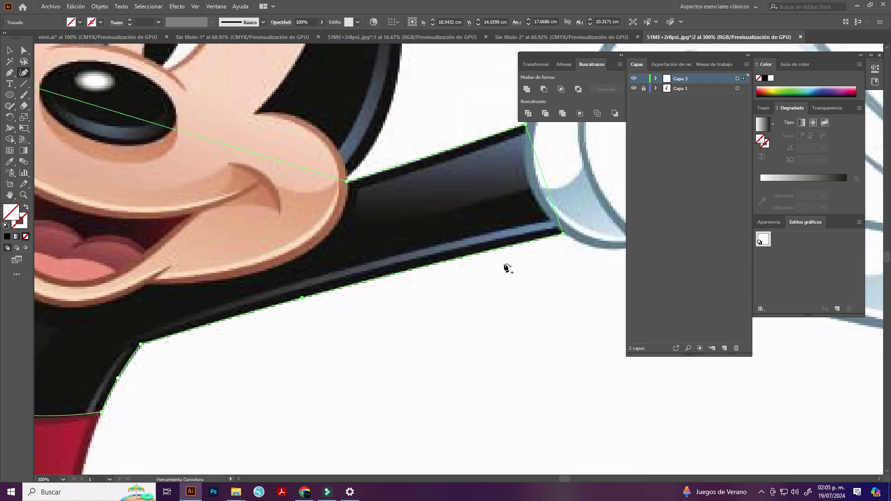
drag(547, 188, 530, 189)
scroll(530, 203, up, 2)
scroll(426, 204, down, 4)
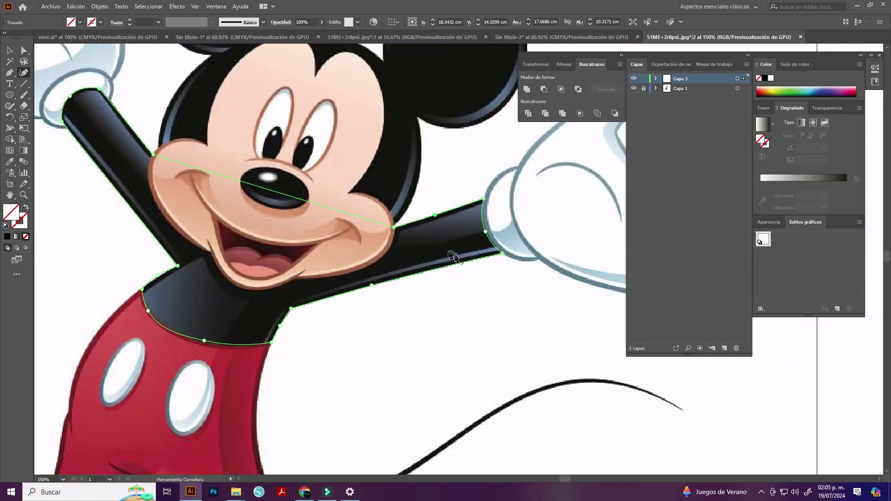
scroll(368, 219, up, 2)
scroll(145, 212, up, 3)
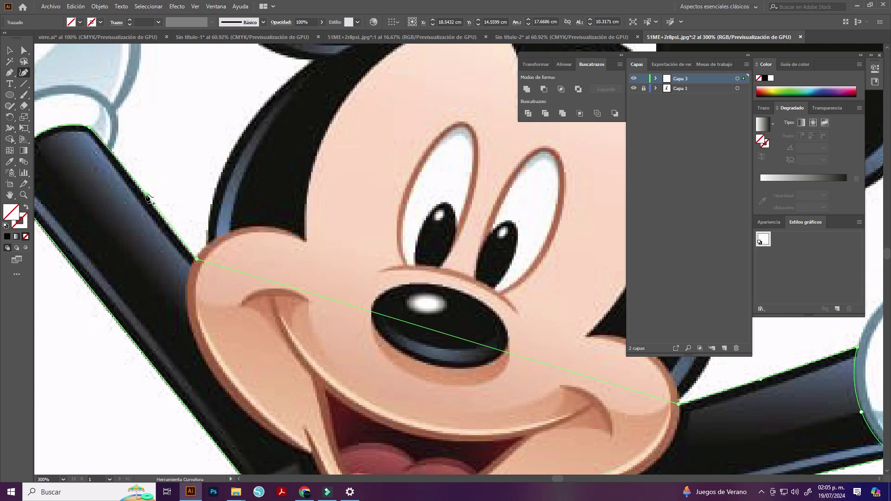
scroll(331, 328, down, 4)
scroll(164, 210, up, 3)
- Trace the left glove's cuff as a closed four-point path
ctrl+click(214, 227)
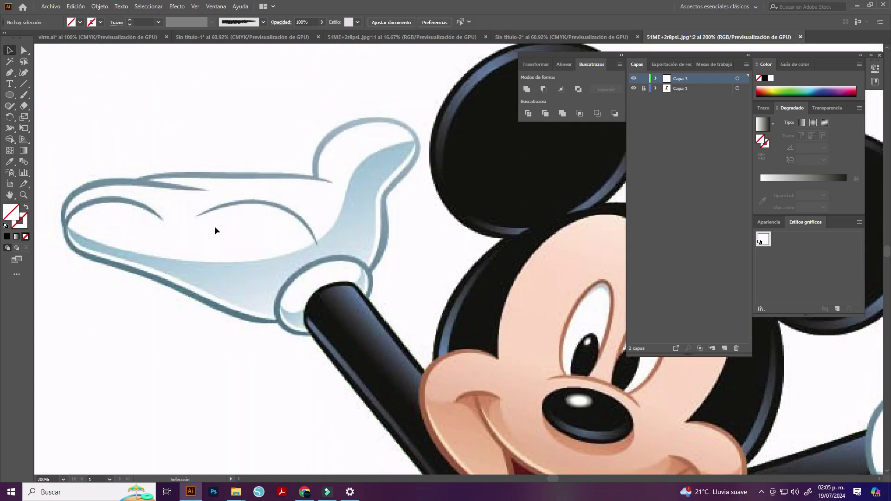
drag(215, 226, 294, 272)
drag(439, 366, 404, 346)
click(413, 324)
click(380, 283)
click(328, 318)
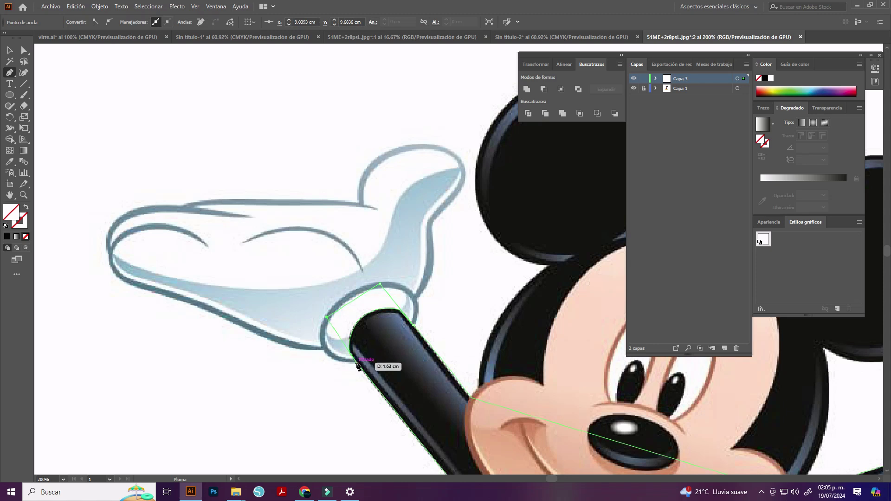
click(356, 362)
click(413, 324)
key(shift+grave)
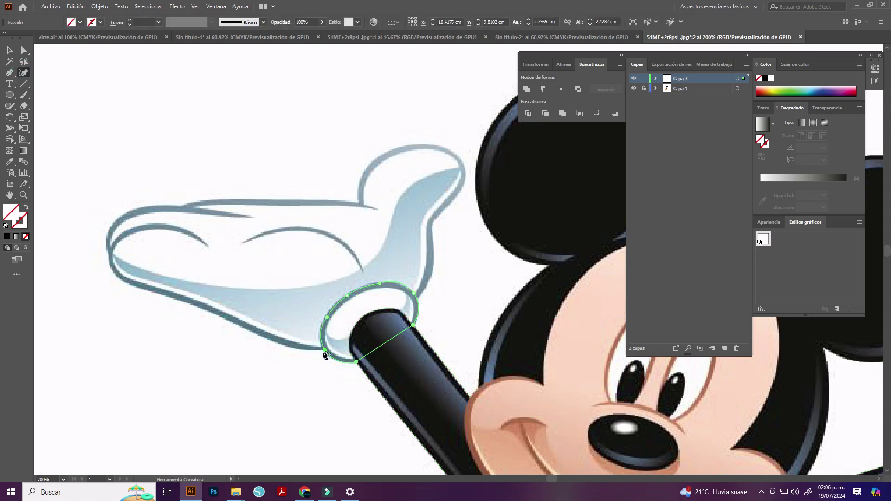
key(ctrl+shift+a)
- Start the glove outline at the cuff, running up and over the thumb
key(p)
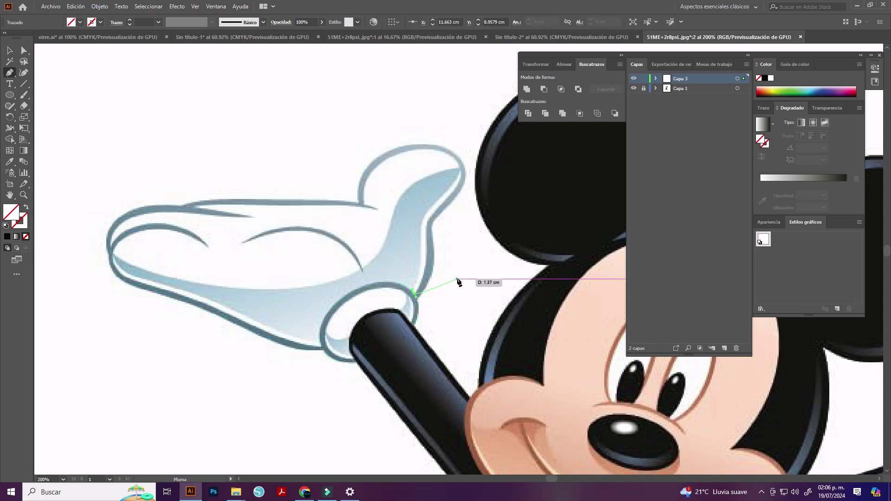
key(a)
click(417, 297)
click(430, 236)
click(442, 205)
click(439, 149)
click(360, 202)
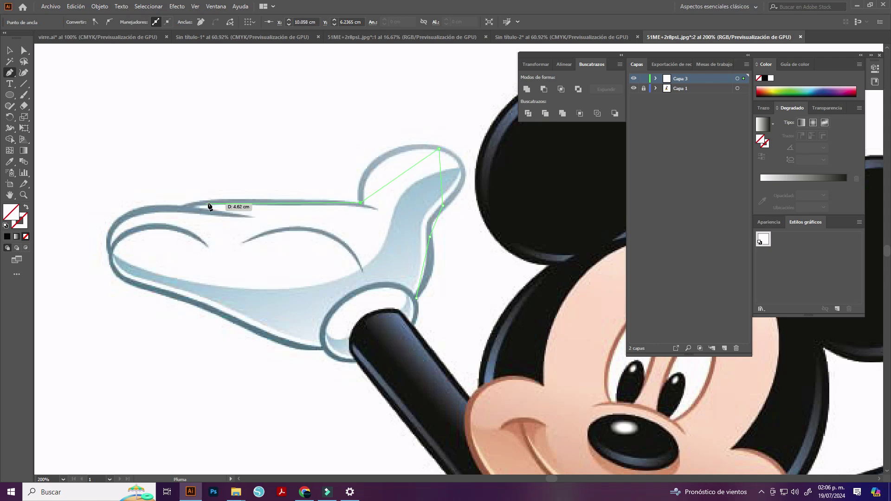
- Continue the outline across the fingertips and underside, closing it at the cuff
click(182, 205)
click(128, 212)
click(108, 254)
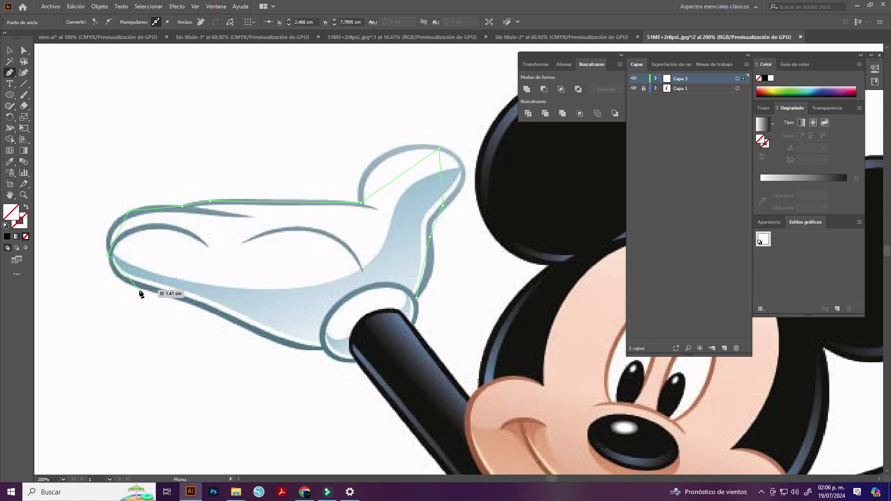
click(224, 318)
click(322, 352)
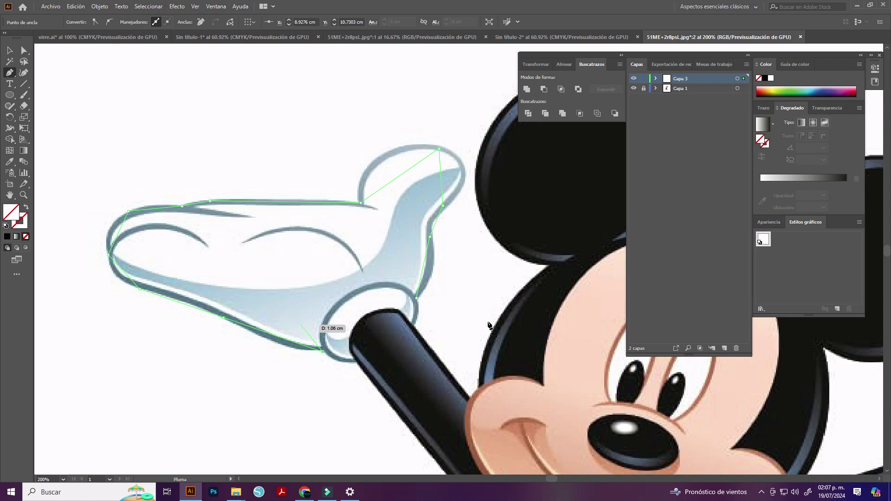
key(shift+grave)
click(416, 297)
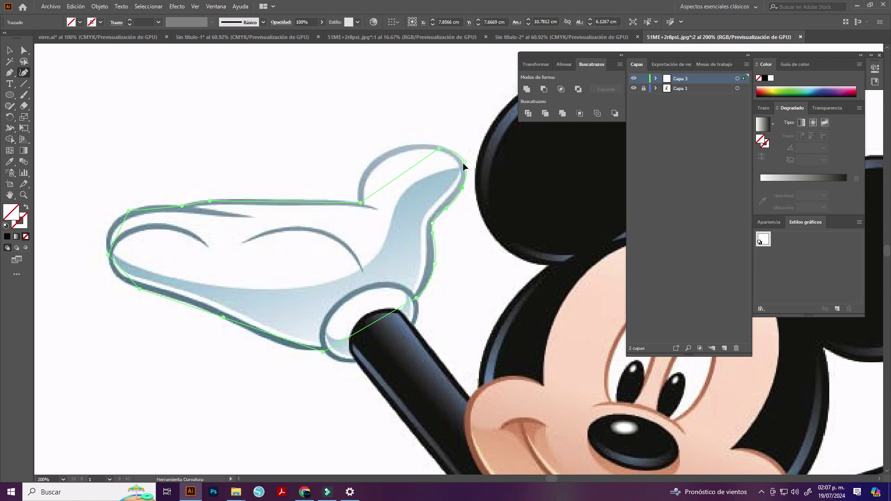
- Curve the glove outline to match the thumb top and bottom edge
drag(395, 178, 377, 159)
scroll(297, 225, up, 1)
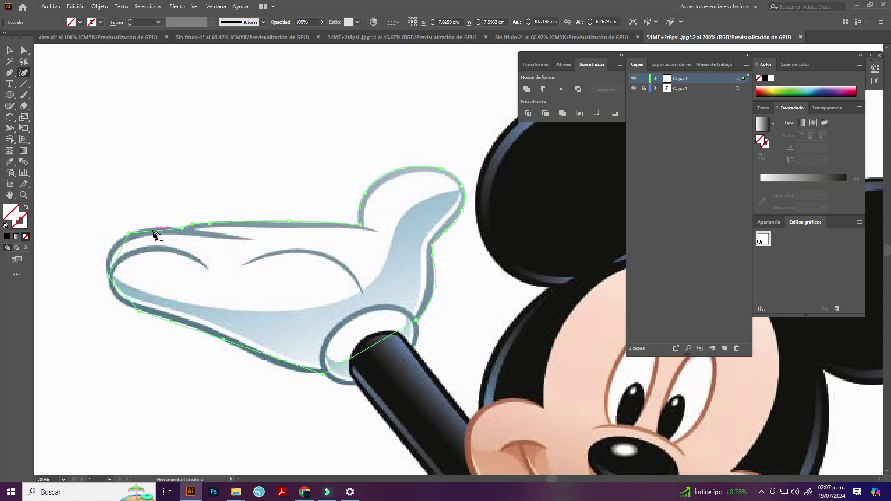
click(277, 360)
click(294, 370)
click(248, 353)
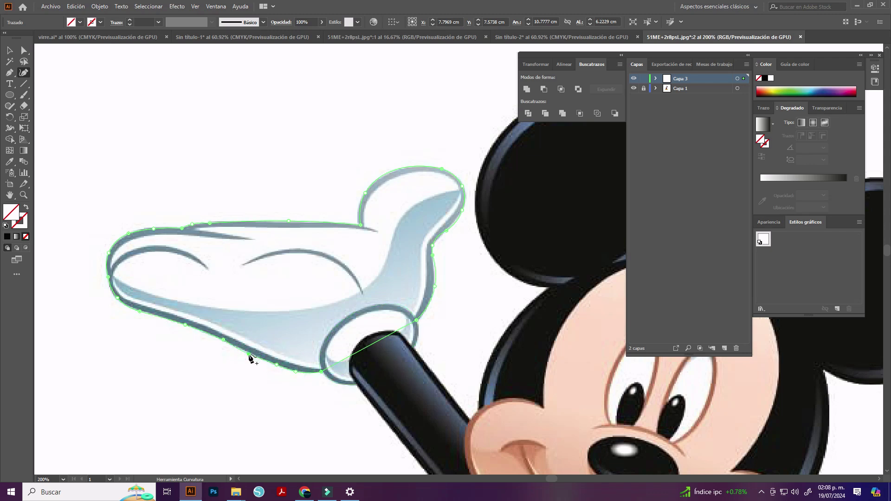
scroll(246, 231, down, 1)
- Draw a curved stroke following the palm fold crease
click(244, 253)
key(shift+asciitilde)
click(364, 282)
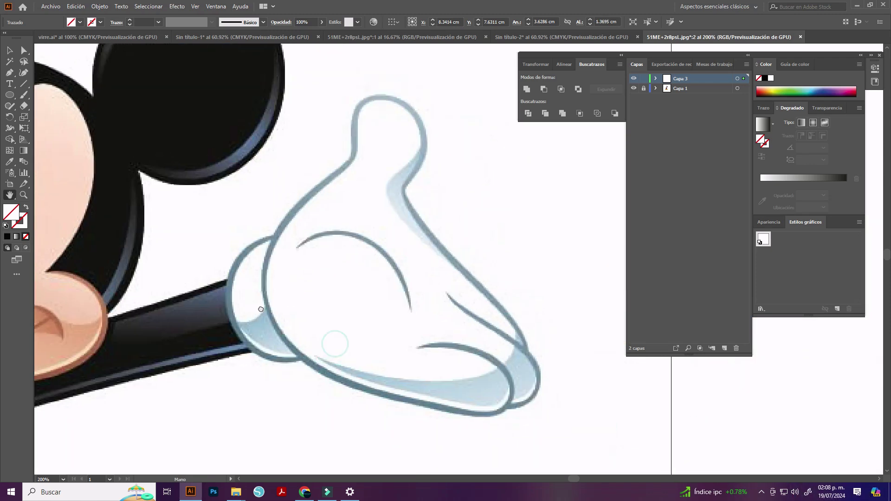
- Trace the right glove's cuff as a closed path with its edge bowed outward
drag(603, 325, 109, 224)
key(p)
click(223, 285)
click(247, 357)
click(296, 365)
click(270, 239)
click(223, 285)
key(shift+asciitilde)
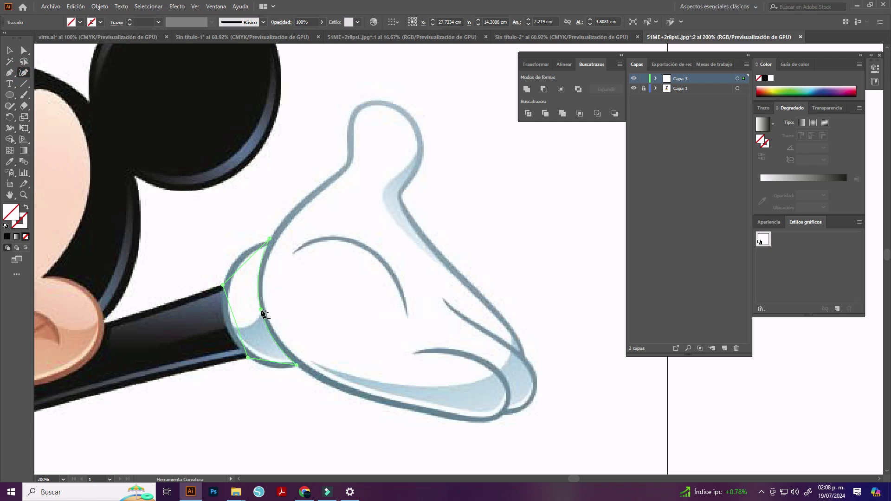
drag(233, 320, 228, 328)
- Trace the right glove's outline up its edge, around the thumb, closing at the cuff
key(p)
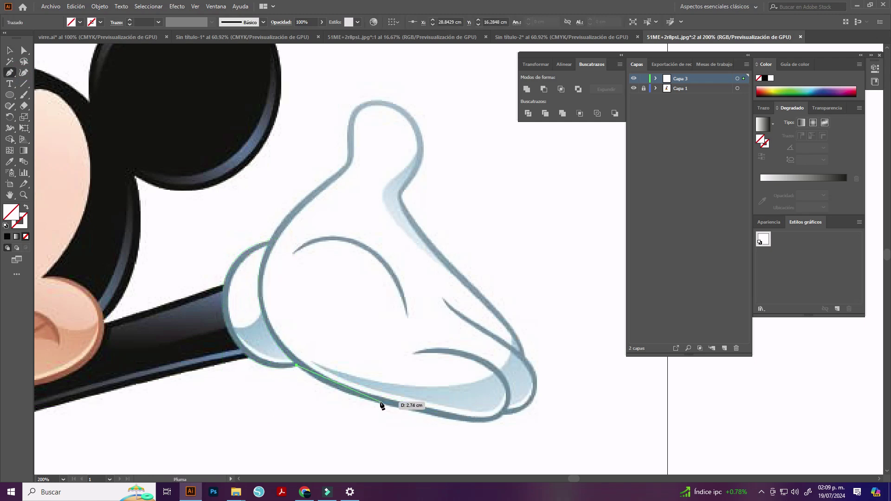
click(379, 402)
click(531, 364)
click(403, 190)
click(419, 124)
click(371, 100)
click(347, 148)
click(331, 177)
click(269, 238)
click(259, 306)
click(297, 366)
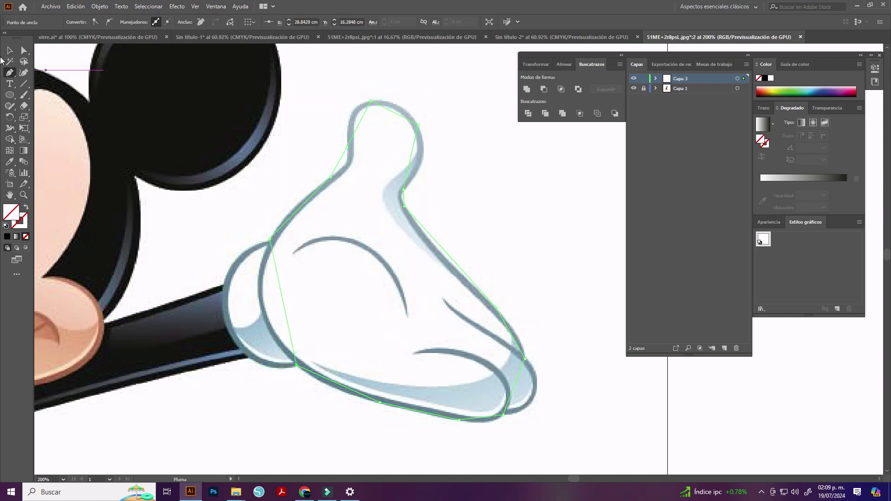
key(shift+grave)
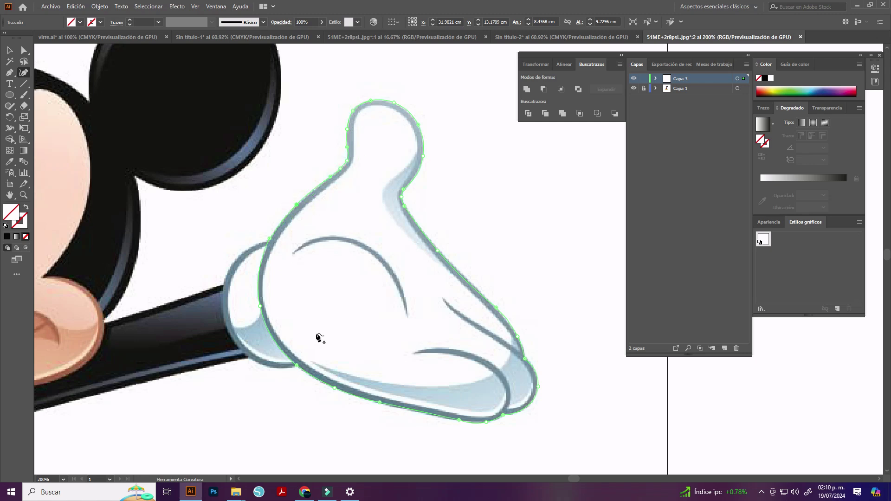
- Draw a crease stroke from the glove's lower right inward
key(v)
click(494, 249)
key(p)
click(525, 358)
click(444, 299)
key(shift+grave)
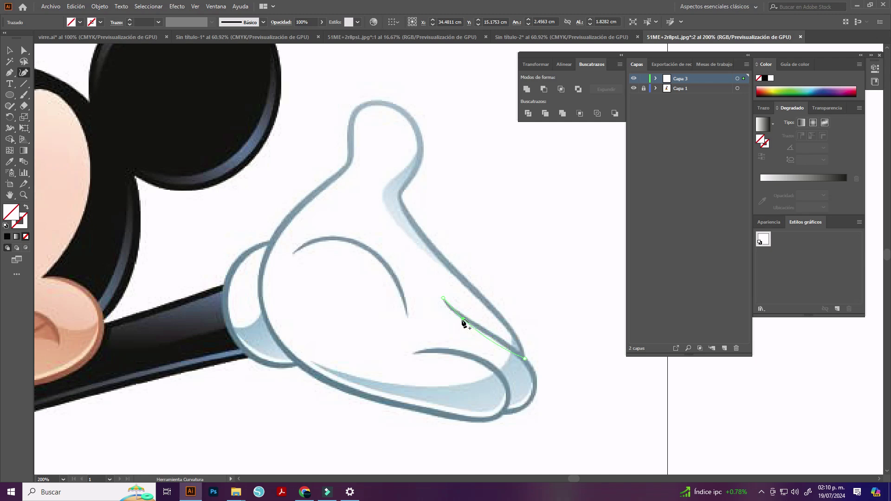
key(Escape)
- Draw a curved crease line along the glove's lower part
click(502, 414)
click(499, 373)
click(416, 354)
click(22, 73)
click(508, 390)
key(p)
- Draw the glove's inner crease line
click(407, 316)
click(293, 254)
click(23, 72)
- Draw a curved crease line across the left glove
ctrl+click(341, 361)
drag(341, 360, 54, 82)
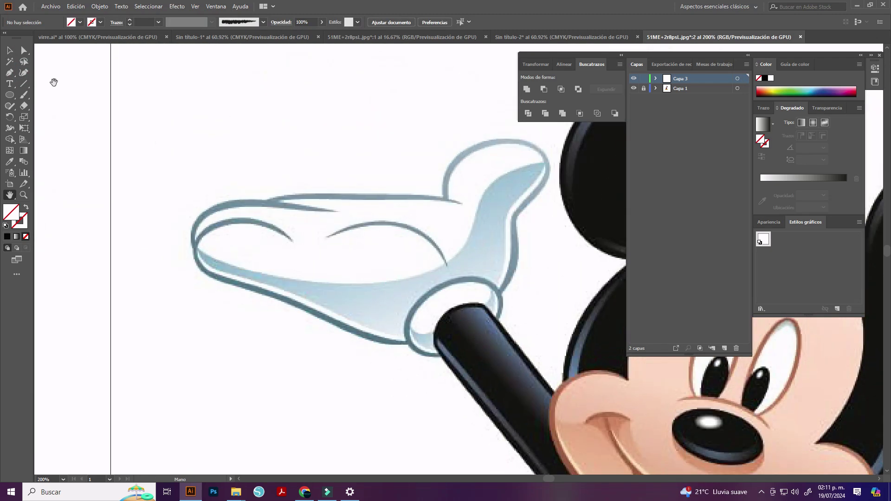
click(194, 249)
click(292, 242)
click(23, 72)
ctrl+click(360, 253)
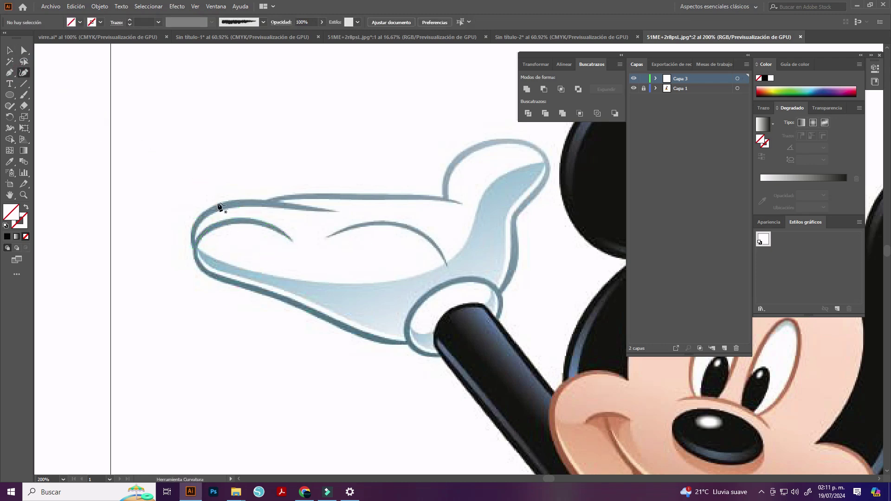
- Draw a curved stroke along the top finger crease
click(266, 200)
click(335, 210)
key(shift+grave)
click(304, 204)
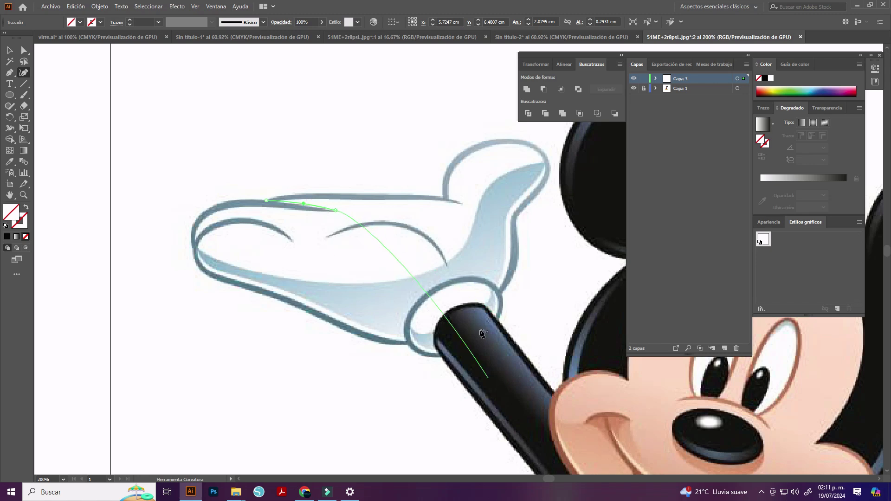
- Select the glove outline and cuff paths to check them
click(386, 344)
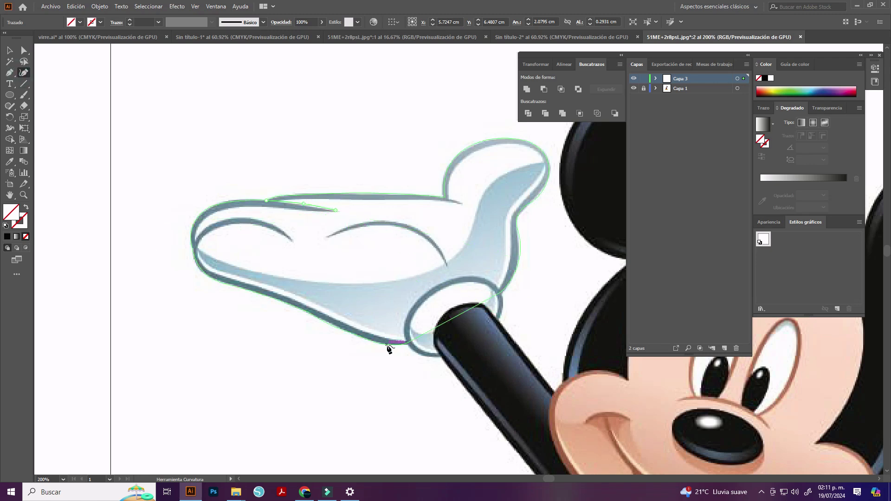
click(484, 279)
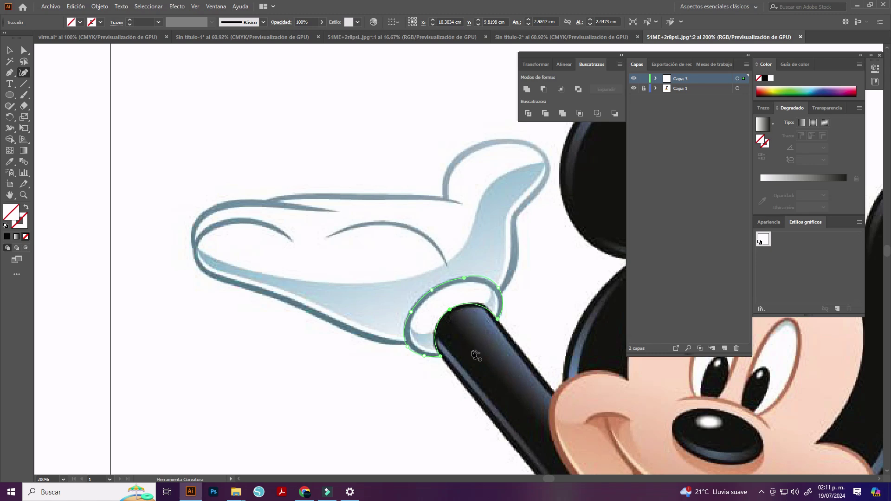
scroll(607, 406, down, 5)
scroll(415, 234, up, 3)
scroll(415, 234, up, 3)
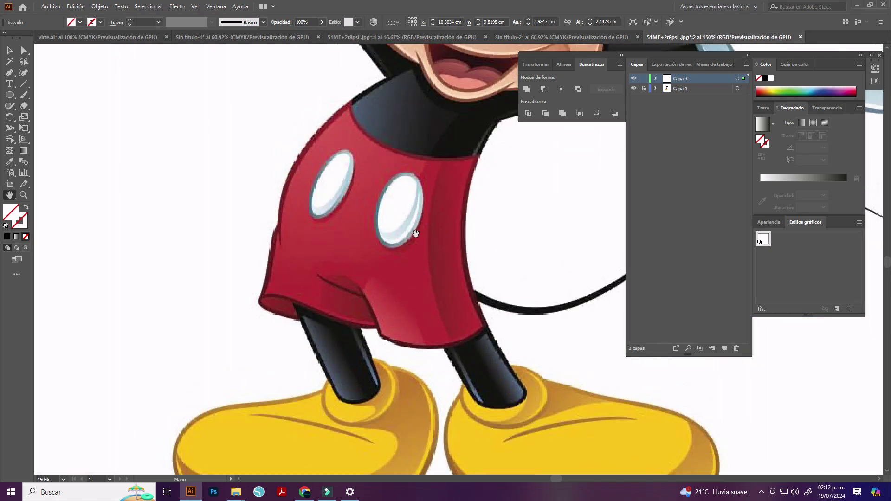
- Start the shorts outline at the waist, placing points down the right side and hem
click(9, 73)
click(480, 154)
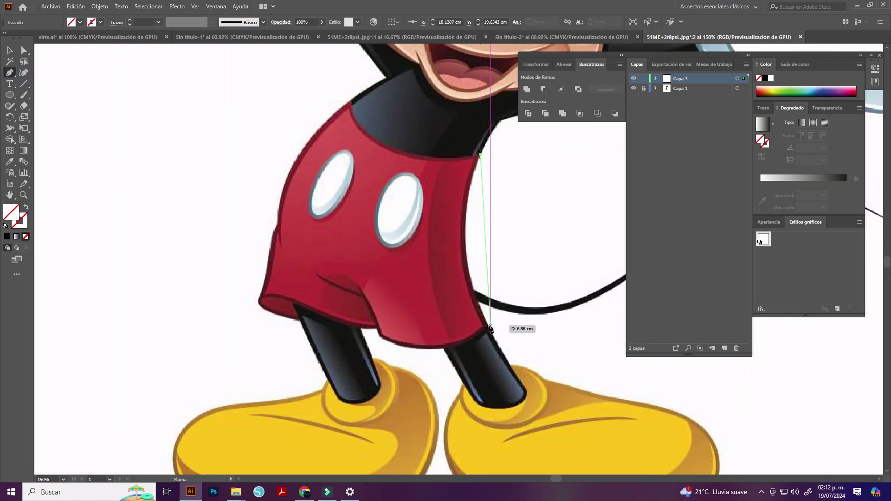
click(491, 328)
scroll(384, 342, up, 3)
click(383, 343)
click(377, 327)
click(153, 254)
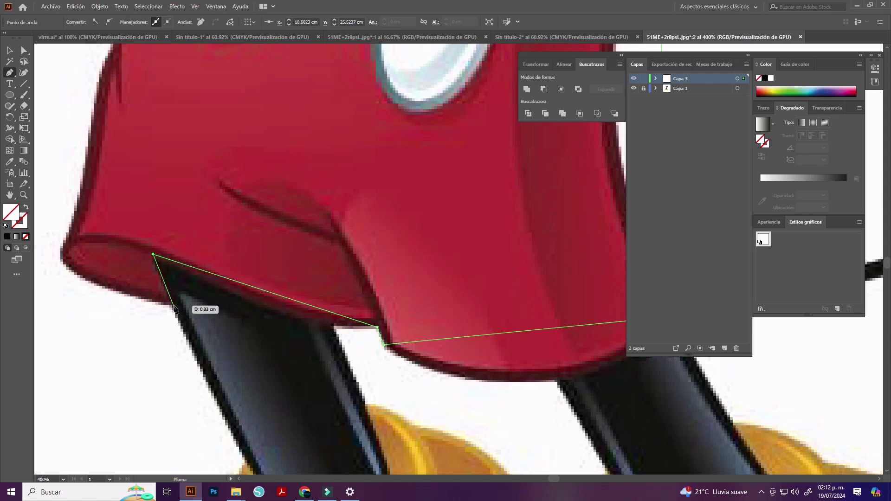
- Continue the shorts outline up the left side and close it at the waist
scroll(153, 254, down, 1)
click(94, 242)
scroll(138, 193, up, 3)
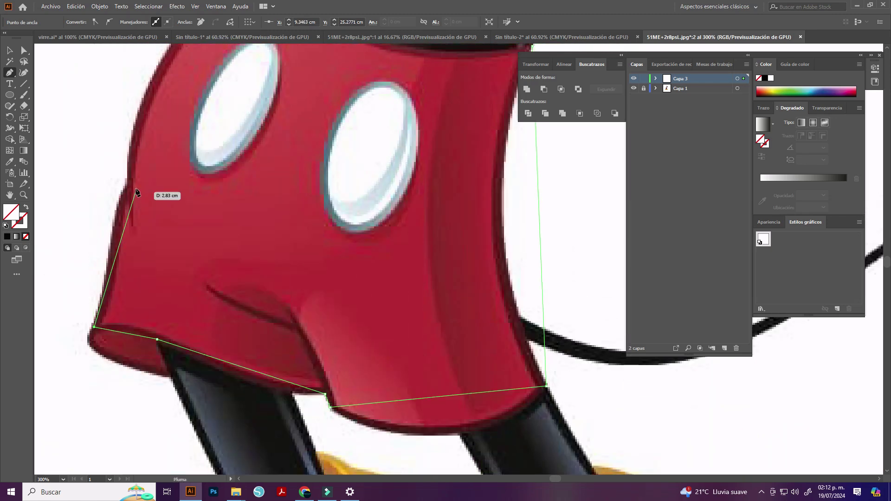
scroll(138, 193, up, 3)
click(126, 307)
click(274, 61)
click(532, 168)
- Curve the shorts' right side, lower right corner and hem
key(shift+asciitilde)
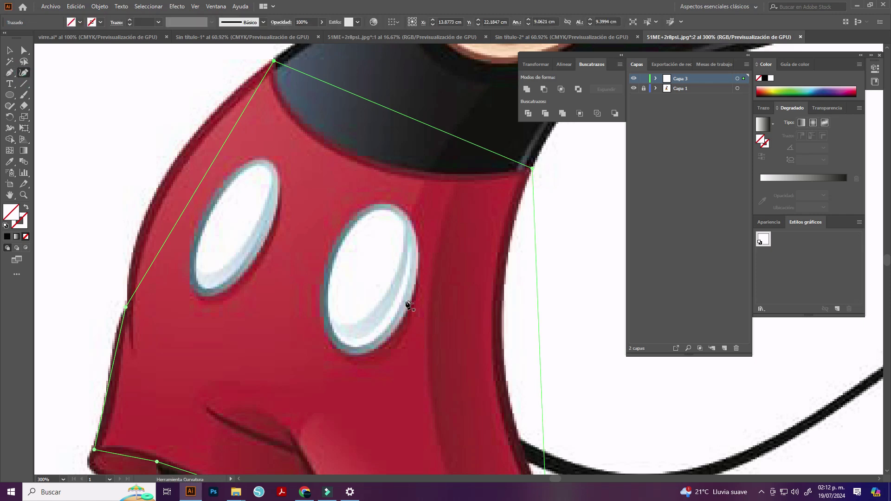
scroll(409, 305, down, 1)
click(502, 305)
scroll(505, 308, down, 3)
click(546, 386)
click(506, 424)
click(437, 437)
click(370, 426)
scroll(226, 380, down, 1)
click(240, 345)
- Curve the shorts' left side and bend the waistline to match the shirt edge
click(108, 246)
scroll(114, 213, up, 1)
click(115, 213)
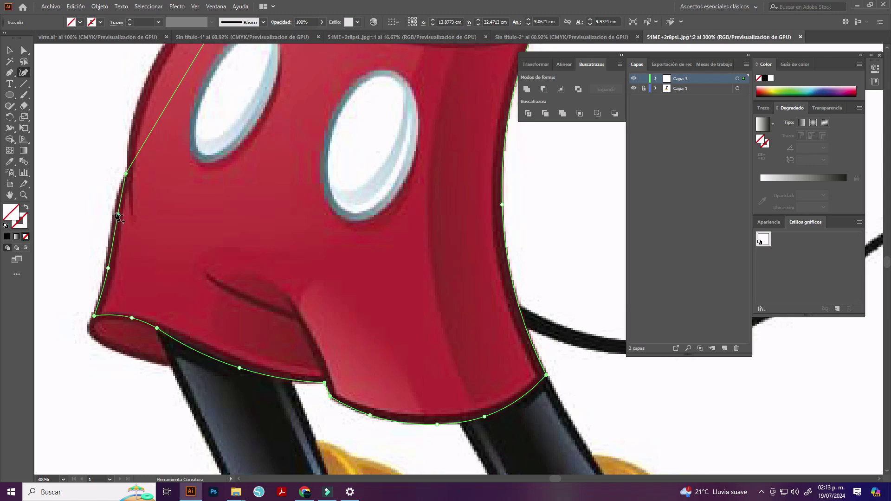
scroll(139, 204, up, 4)
click(167, 171)
drag(396, 113, 282, 99)
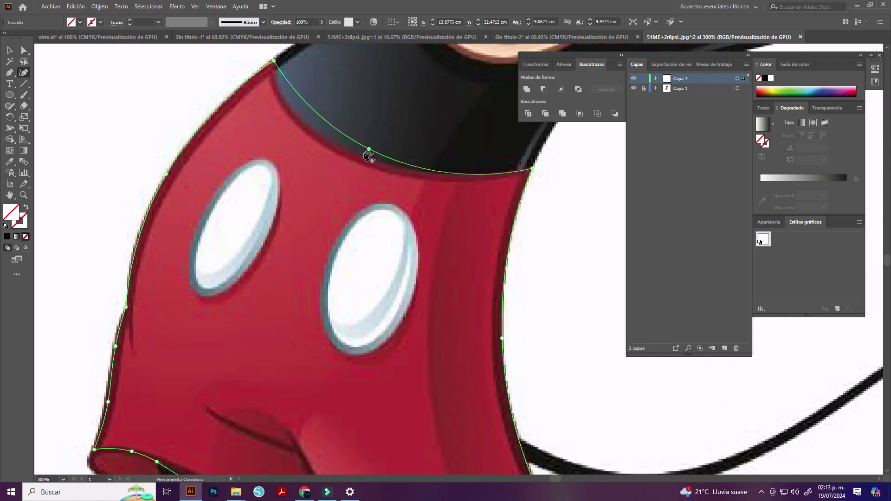
click(399, 170)
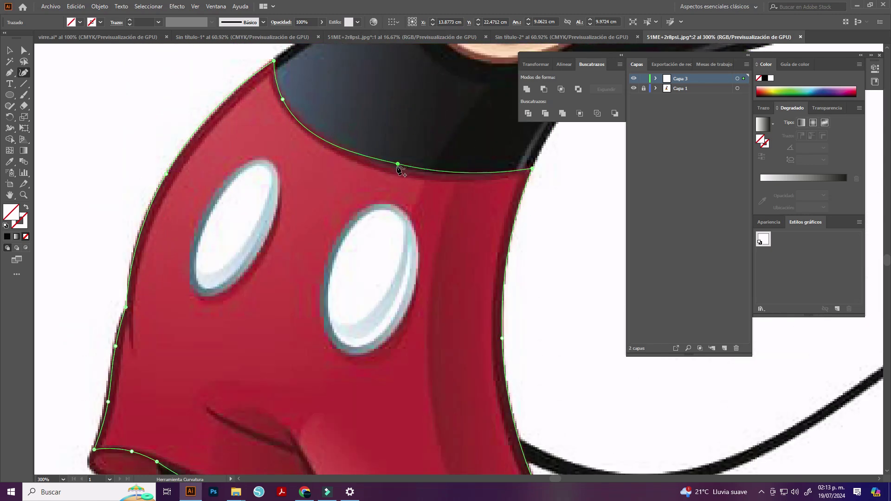
scroll(520, 223, down, 2)
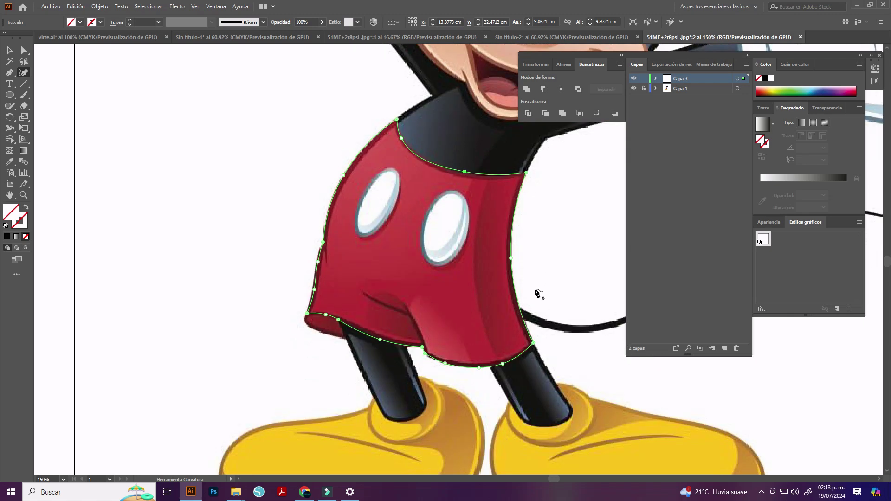
scroll(537, 294, up, 2)
scroll(513, 394, up, 1)
- Draw two fold strokes rising from the shorts' hem
key(v)
click(135, 210)
click(455, 379)
click(411, 273)
click(24, 73)
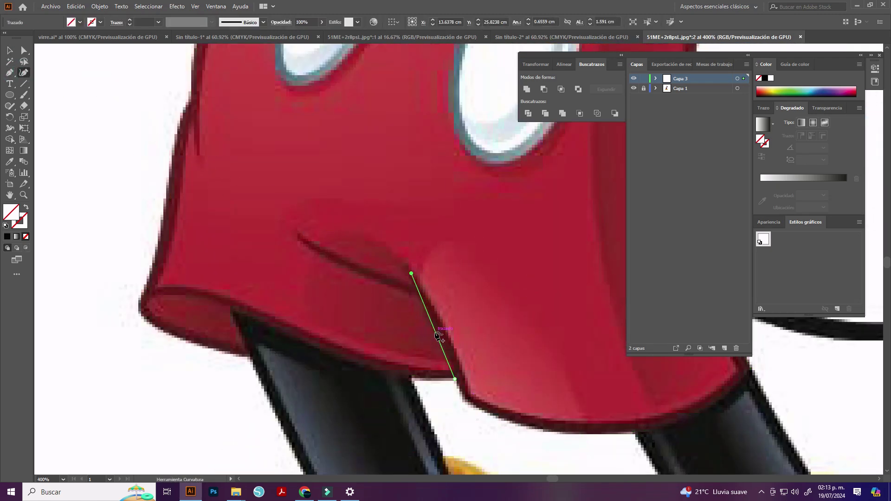
click(425, 294)
click(297, 232)
click(363, 274)
key(v)
click(545, 318)
- Draw an ellipse over the left white button, then move, resize and reshape it to fit
scroll(534, 306, up, 4)
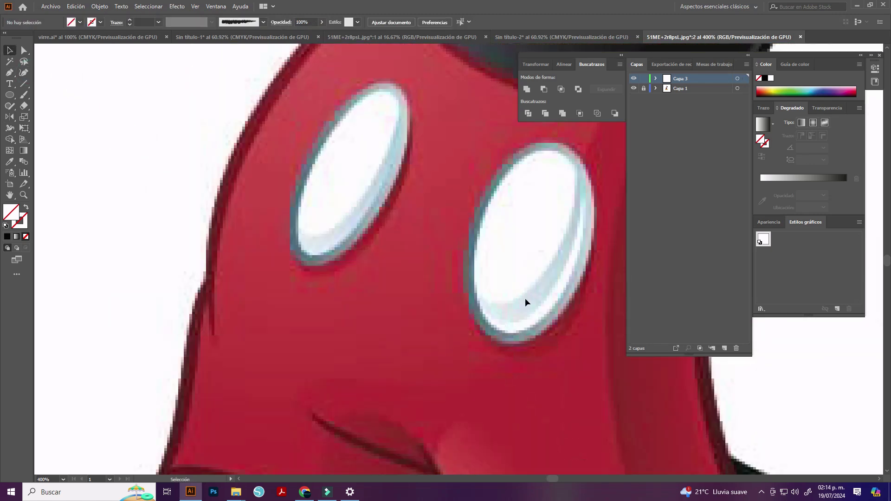
scroll(525, 298, up, 1)
mouse_move(327, 75)
mouse_down()
mouse_move(406, 291)
mouse_move(354, 309)
mouse_up()
key(v)
mouse_move(329, 275)
mouse_down()
mouse_move(314, 291)
mouse_move(345, 302)
mouse_up()
drag(428, 118, 424, 112)
click(24, 72)
click(388, 217)
drag(314, 181, 310, 178)
- Trace the right button with a tilted ellipse whose right edge and top are adjusted to fit
drag(560, 345, 325, 298)
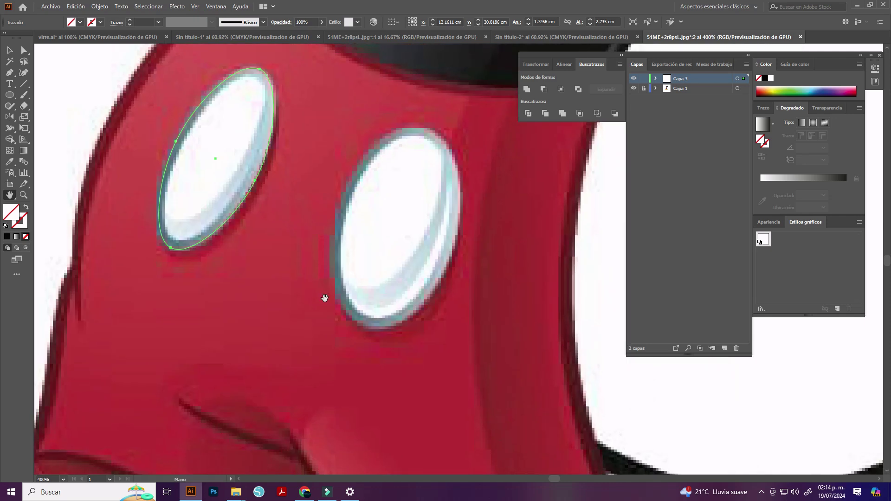
mouse_move(387, 116)
mouse_down()
mouse_move(497, 334)
mouse_move(472, 350)
mouse_move(391, 334)
mouse_up()
key(shift+asciitilde)
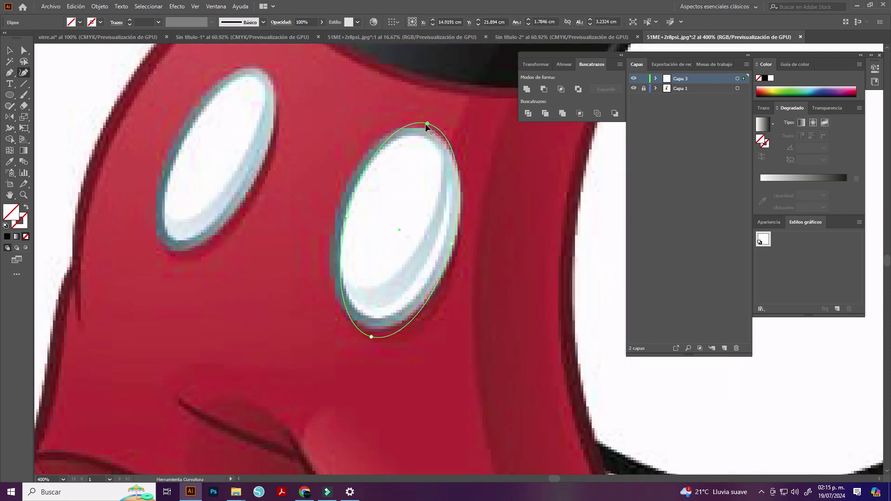
drag(452, 247, 457, 247)
drag(370, 339, 371, 334)
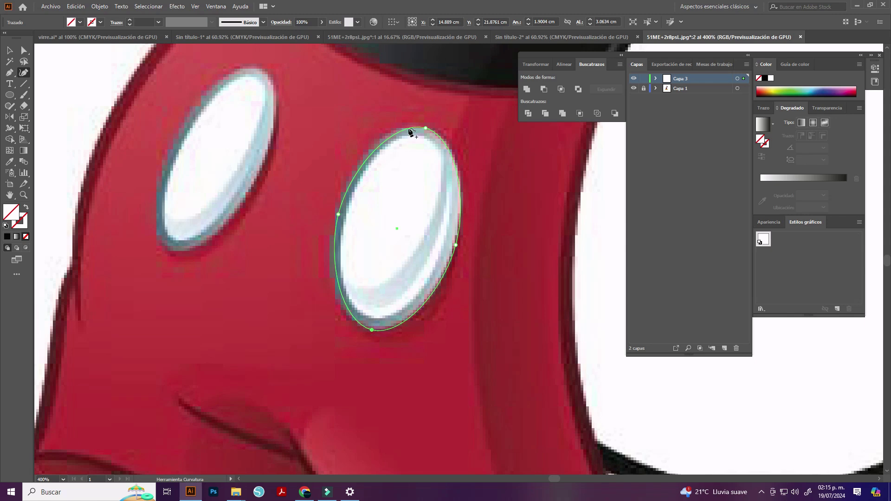
drag(339, 214, 336, 213)
key(ctrl+minus)
key(ctrl+minus)
key(ctrl+minus)
key(super)
key(Escape)
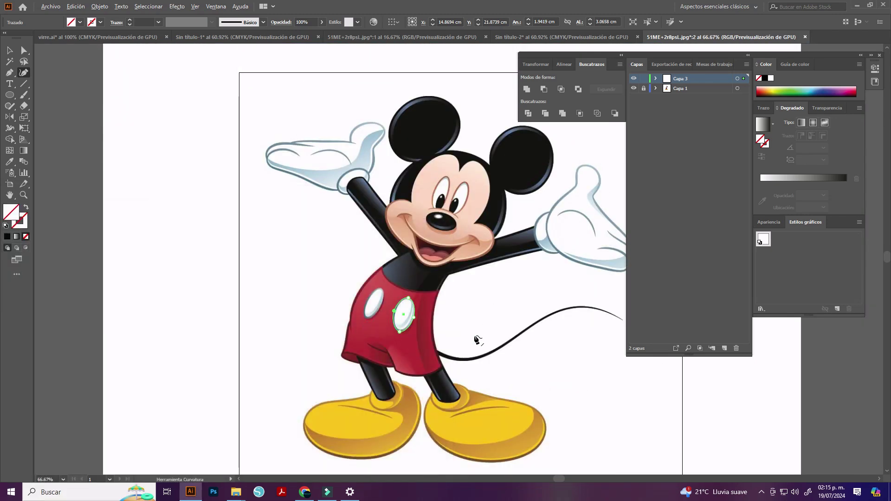
key(ctrl+plus)
key(ctrl+plus)
key(ctrl+plus)
key(ctrl+plus)
- Outline the left leg opening of the shorts as a closed four-point Pen path
key(p)
click(115, 177)
click(120, 202)
click(191, 227)
click(180, 190)
click(115, 176)
key(shift+grave)
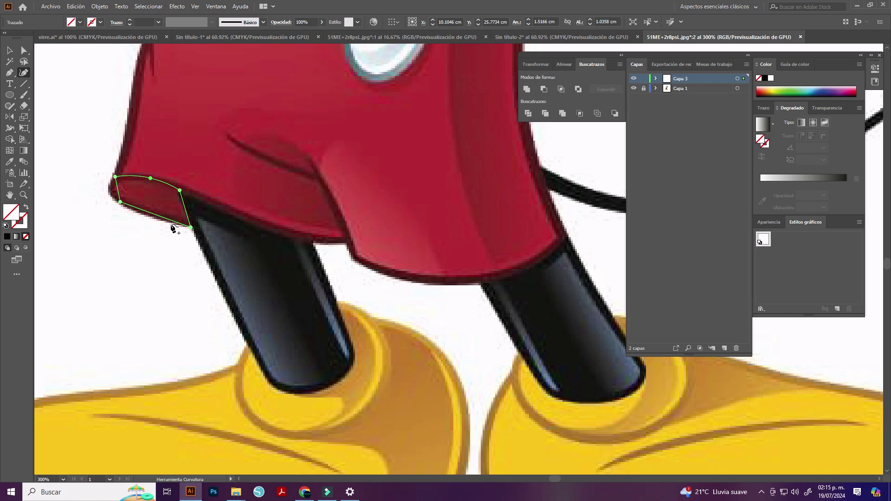
key(ctrl+shift+a)
- Trace the left black leg as a closed path with curved top and rounded bottom
key(p)
click(179, 191)
click(268, 382)
click(355, 353)
click(313, 240)
click(180, 190)
key(shift+grave)
drag(266, 223, 266, 231)
drag(313, 367, 313, 389)
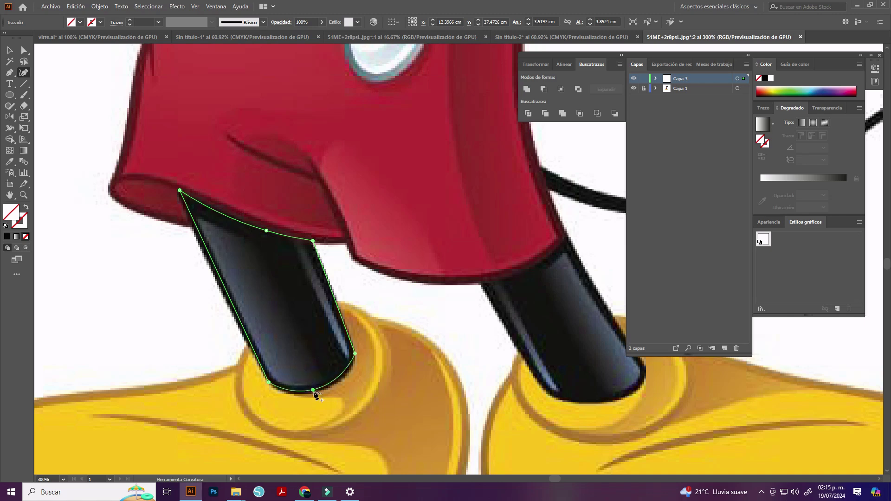
- Trace the right black leg, curving its top to the shorts' hem and rounding its bottom
scroll(348, 309, down, 3)
scroll(401, 288, right, 5)
key(p)
click(297, 155)
click(211, 203)
click(297, 154)
key(shift+grave)
drag(271, 169, 274, 177)
click(238, 249)
click(339, 229)
drag(350, 295, 366, 311)
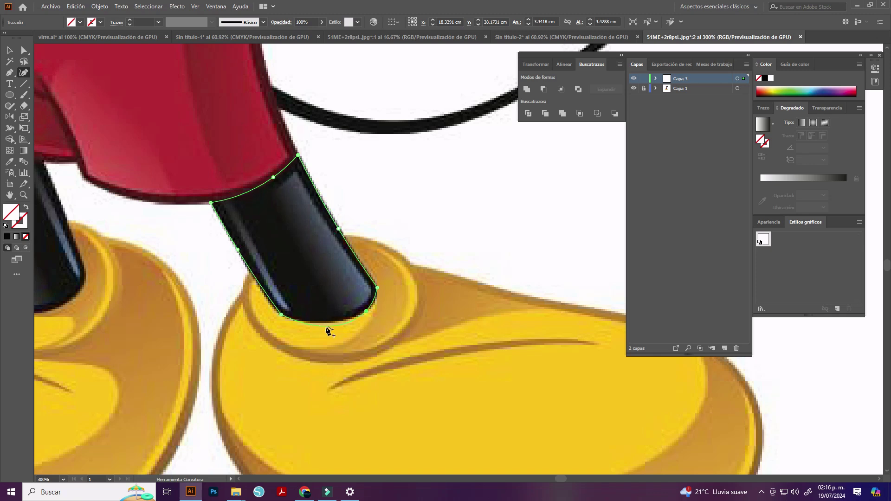
- Trace the left shoe's ankle ring as a closed path and curve its bottom edge
key(v)
click(369, 320)
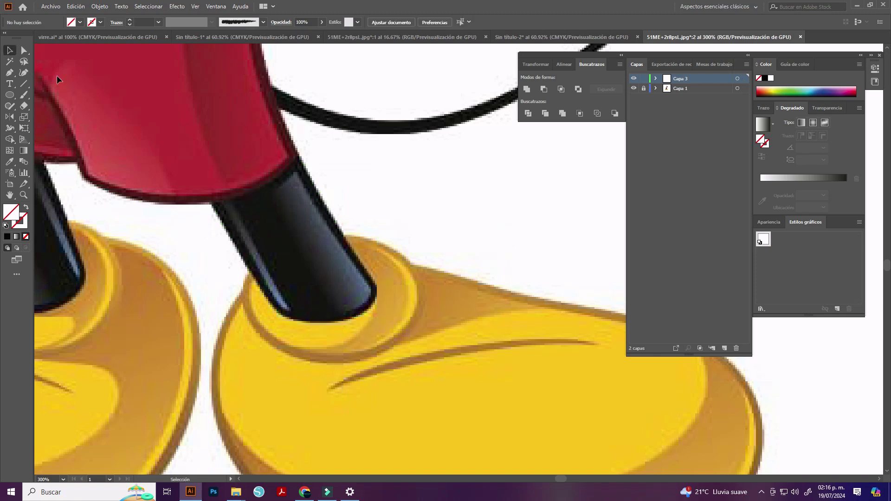
scroll(56, 75, down, 1)
click(9, 195)
scroll(78, 104, left, 10)
click(387, 188)
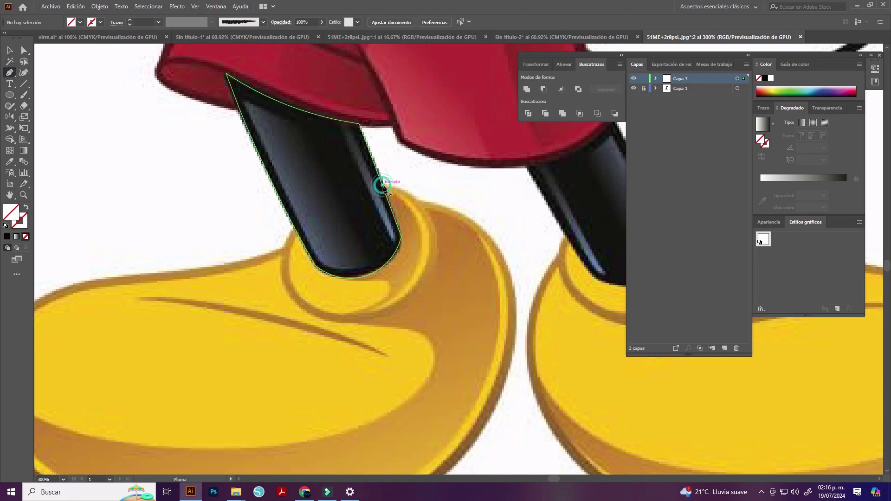
click(424, 270)
click(302, 302)
click(296, 228)
click(315, 265)
click(400, 234)
click(382, 185)
key(shift+grave)
drag(357, 251, 391, 251)
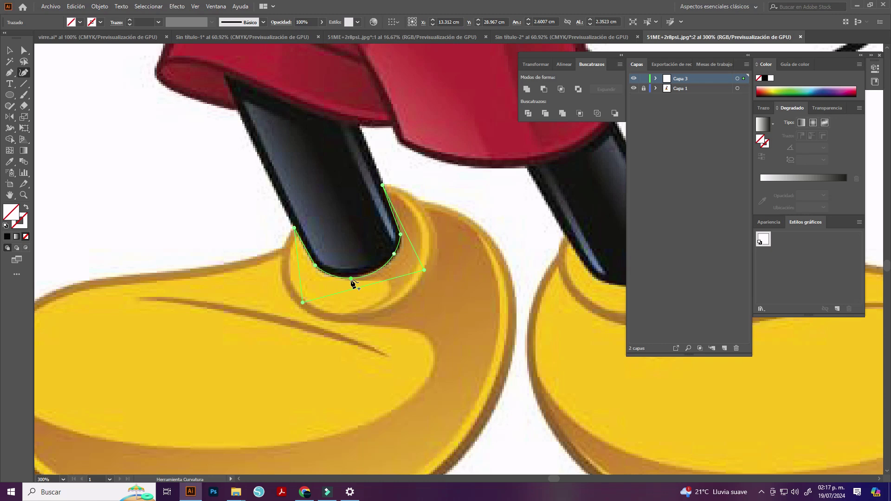
drag(383, 303, 387, 312)
- Outline the left shoe body, raising the toe point and curving its bottom and front edges
key(ctrl+minus)
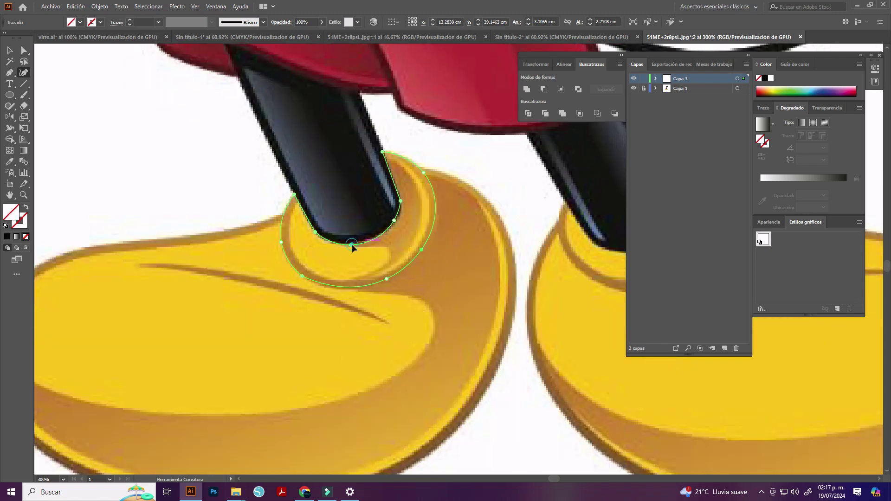
scroll(302, 359, down, 3)
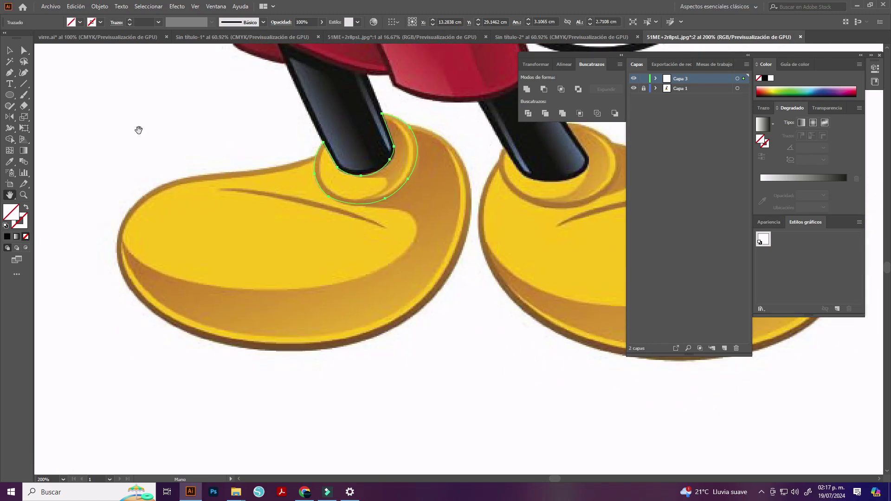
key(p)
click(405, 123)
click(463, 244)
click(295, 347)
click(125, 279)
click(190, 180)
click(317, 156)
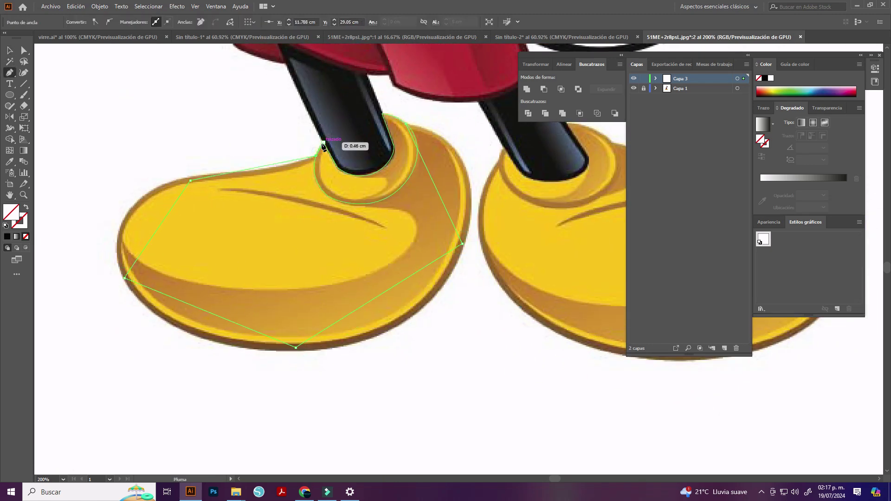
key(shift+grave)
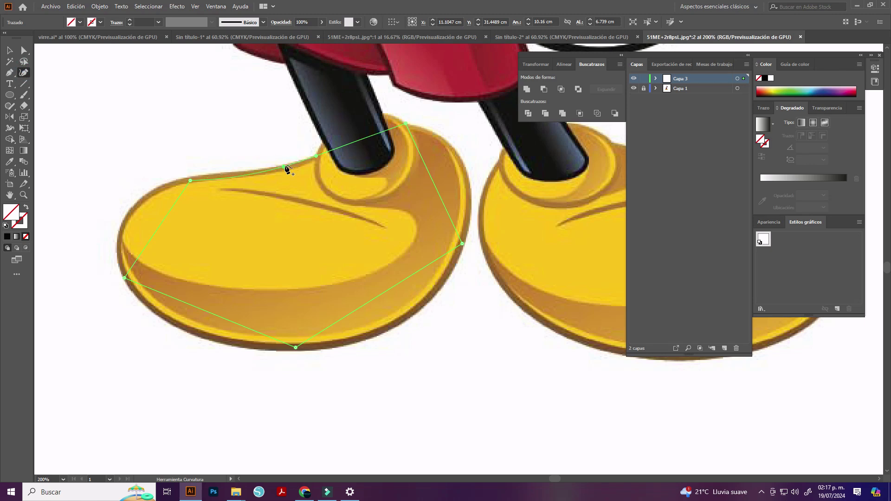
drag(190, 180, 189, 177)
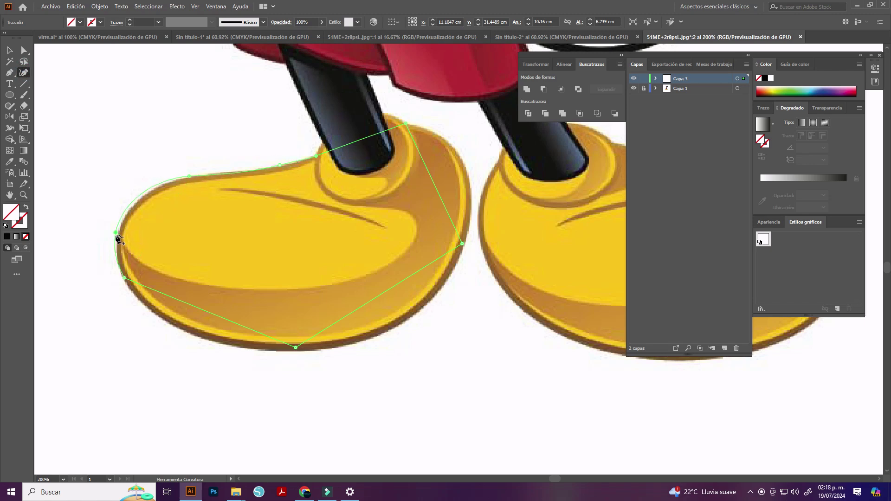
drag(201, 309, 178, 329)
drag(393, 287, 410, 319)
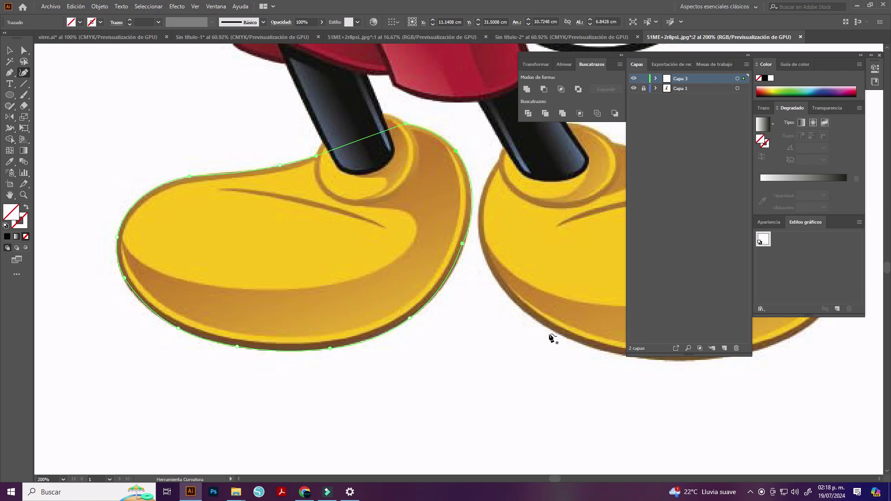
- Start another outline near the ankle with two corner points
key(p)
click(218, 189)
click(384, 227)
key(shift+grave)
- Outline the right shoe's ankle cuff as a closed seven-point Pen path
drag(468, 302, 125, 312)
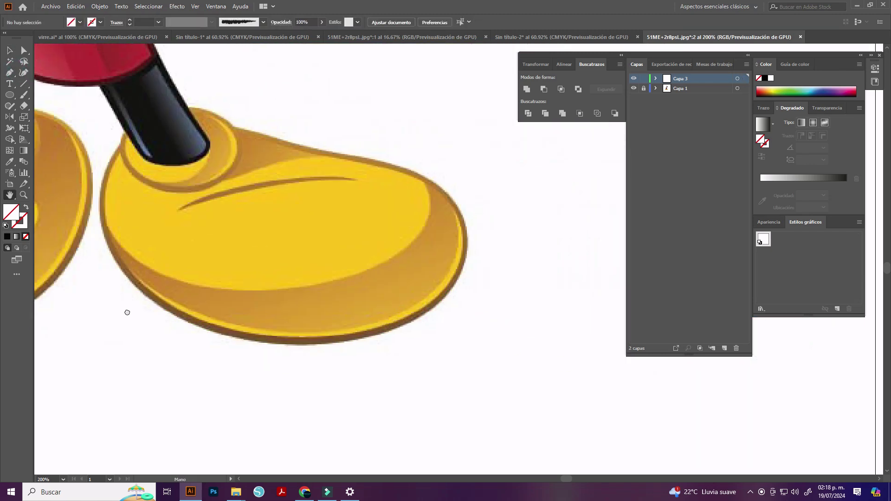
click(127, 125)
key(p)
click(209, 143)
click(254, 160)
click(213, 221)
click(148, 200)
click(147, 166)
click(167, 194)
click(231, 175)
click(210, 143)
- Bend the cuff's top, right, bottom and left edges into curves fitting the reference
click(21, 72)
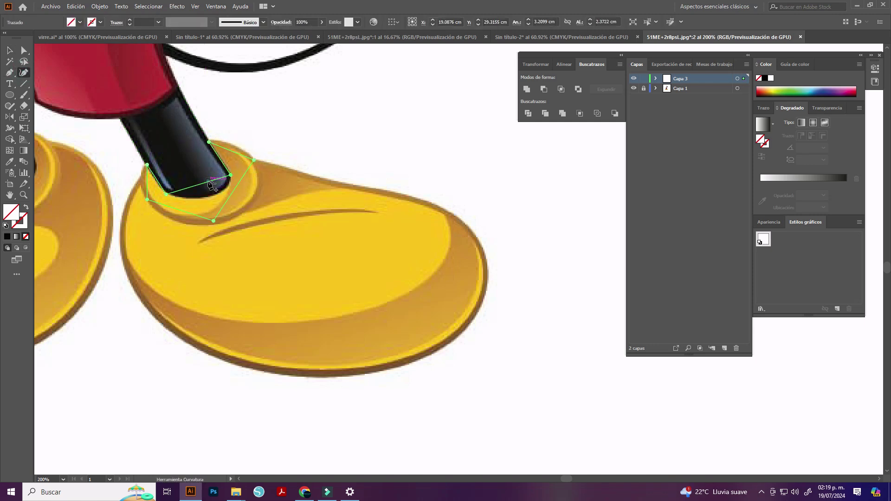
drag(234, 152, 233, 143)
drag(234, 192, 256, 192)
click(179, 210)
drag(213, 221, 211, 224)
click(141, 181)
- Trace the right shoe as a closed path with its underside curved to match
key(p)
click(254, 161)
click(323, 177)
click(439, 205)
click(452, 343)
click(240, 368)
click(121, 254)
click(141, 181)
click(254, 160)
key(shift+grave)
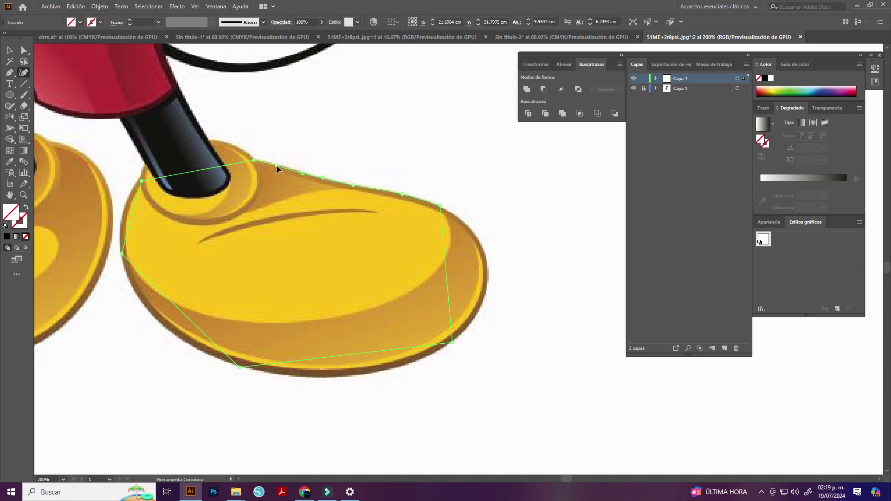
drag(357, 354, 372, 374)
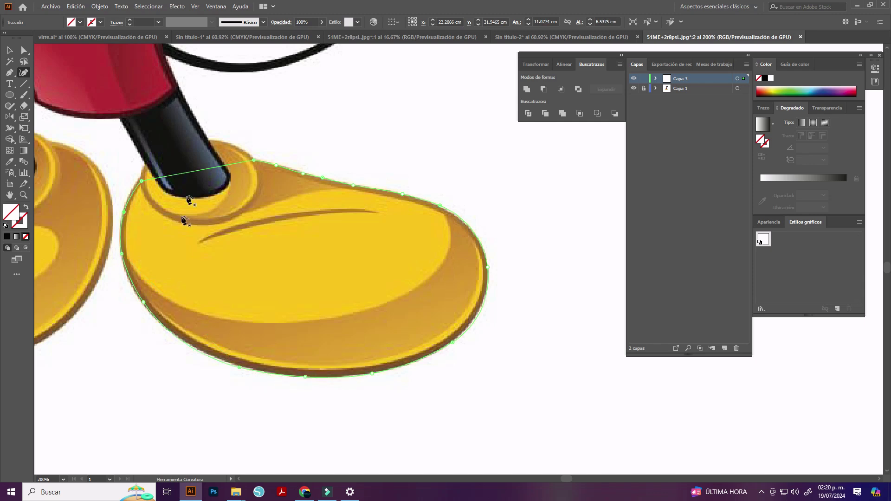
key(v)
click(388, 348)
key(ctrl+minus)
key(ctrl+minus)
key(ctrl+minus)
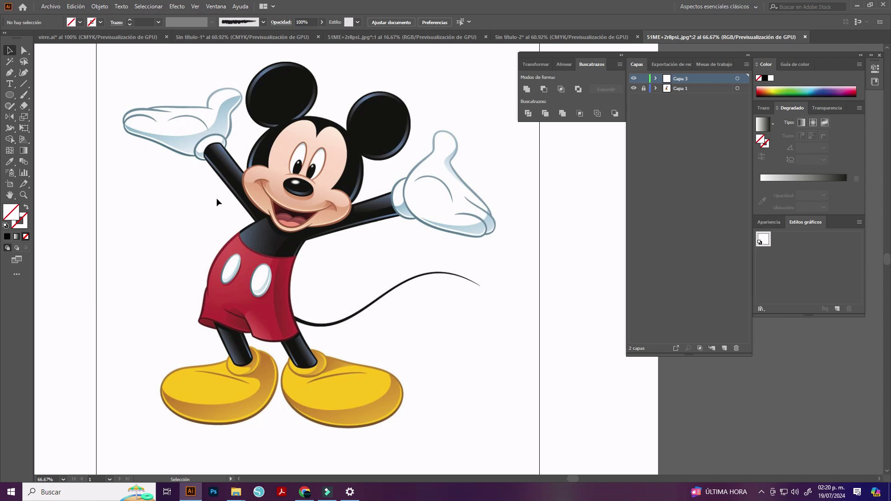
- Fill the head, body-and-arms and legs outlines with solid black using Shift+X
click(411, 105)
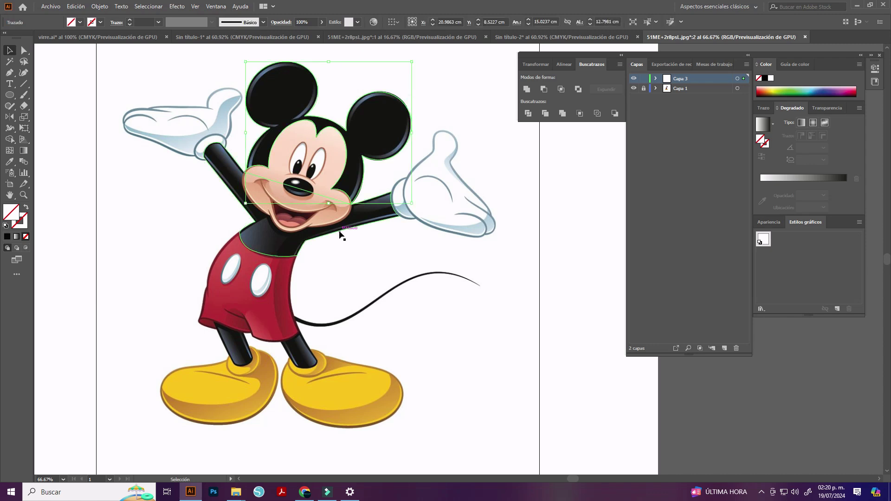
shift+click(355, 227)
shift+click(304, 348)
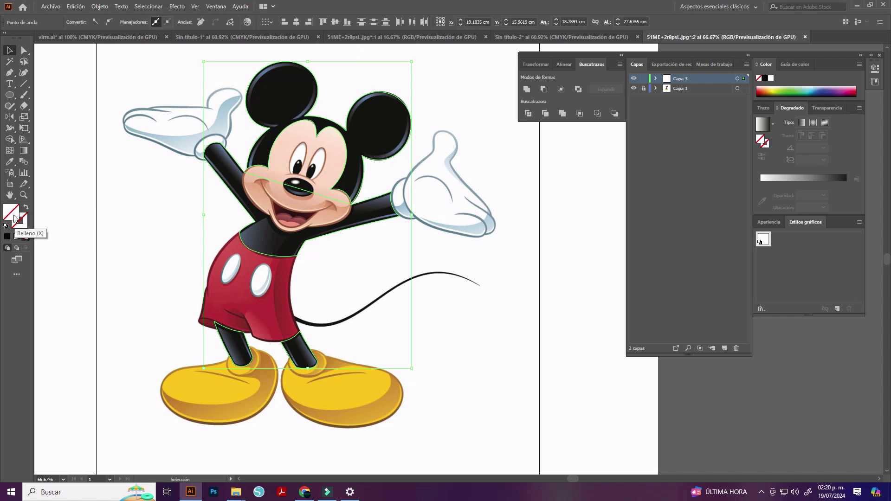
key(shift+x)
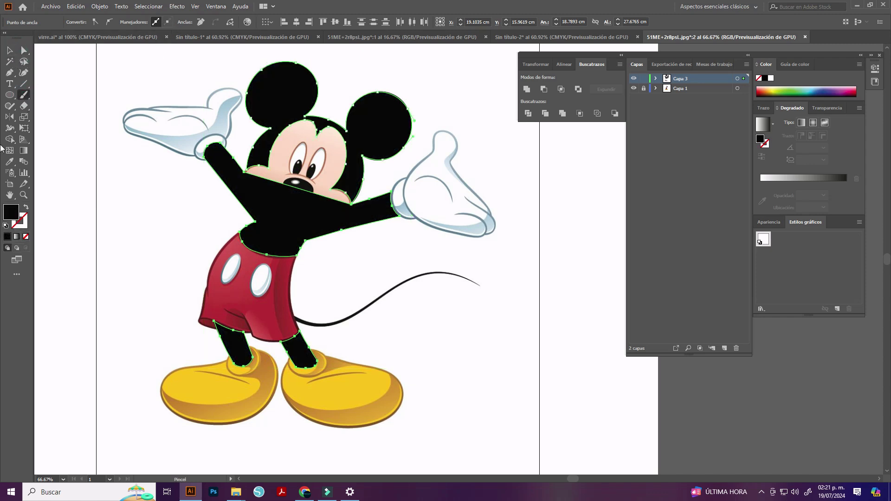
click(9, 50)
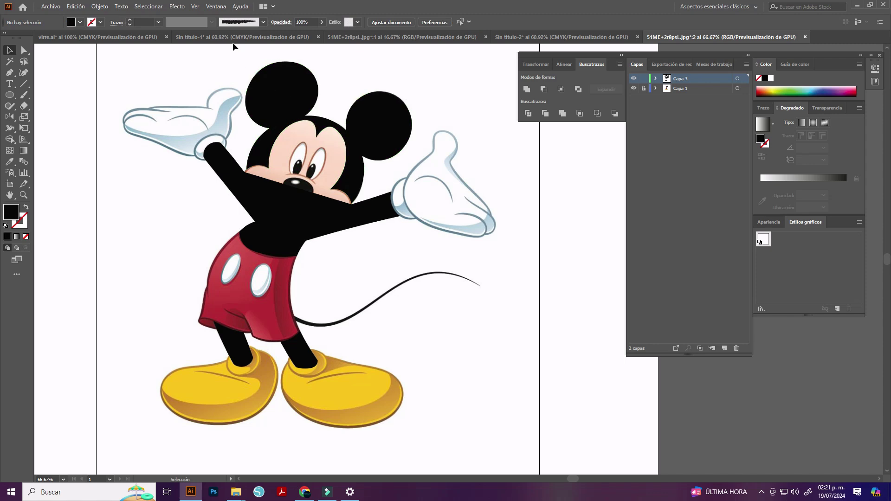
scroll(287, 180, up, 3)
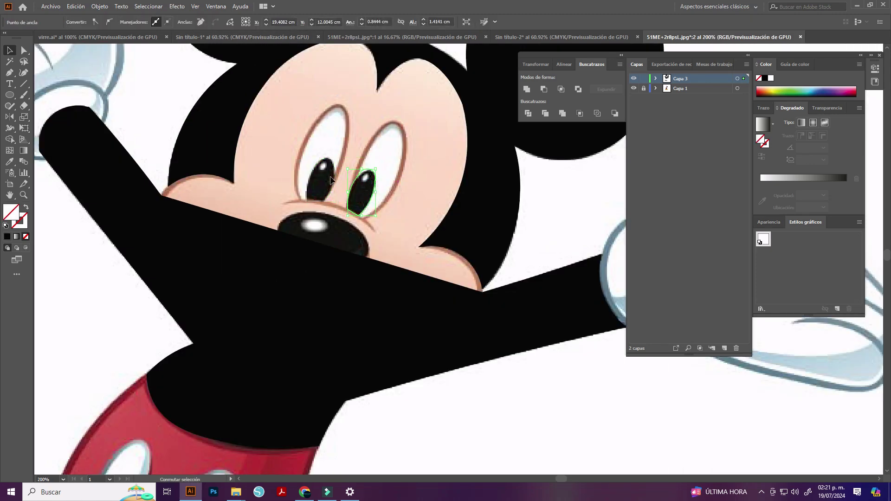
- Fill the pupil outlines black and reshape the right pupil to hug its edge
click(347, 248)
click(8, 238)
scroll(387, 191, up, 5)
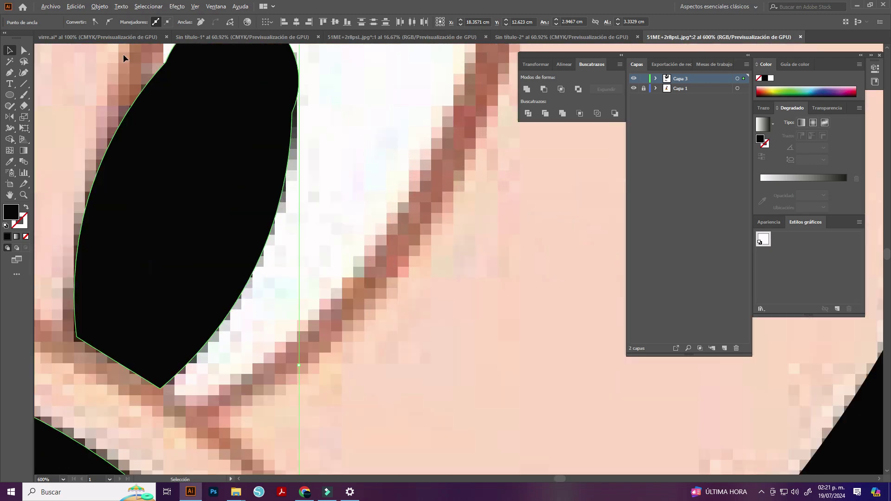
key(shift+asciitilde)
mouse_move(294, 122)
mouse_down()
mouse_move(299, 139)
mouse_move(288, 103)
mouse_up()
scroll(300, 140, up, 2)
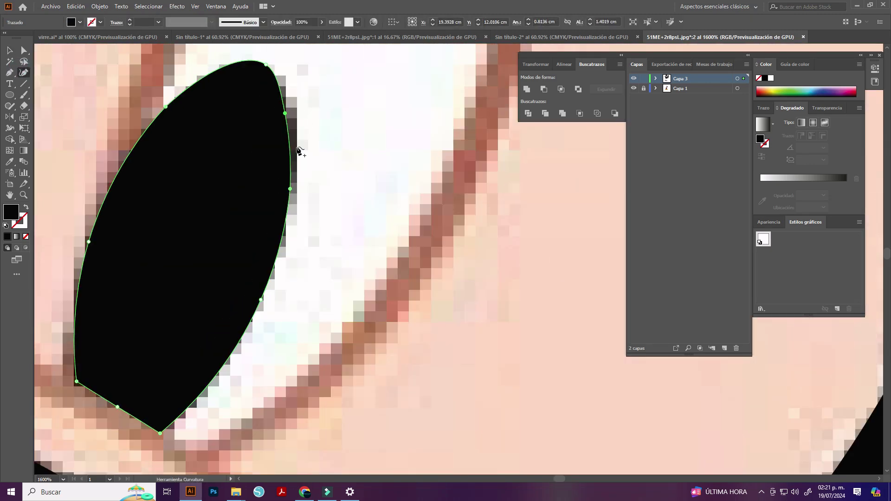
scroll(298, 149, down, 5)
click(655, 79)
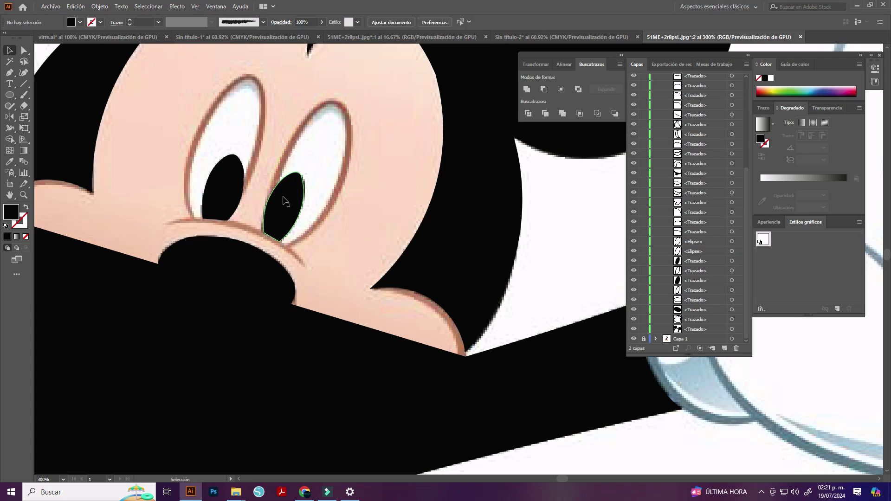
- Fill the two small pupil highlight ellipses with white
key(v)
drag(222, 158, 294, 191)
double_click(10, 212)
click(601, 138)
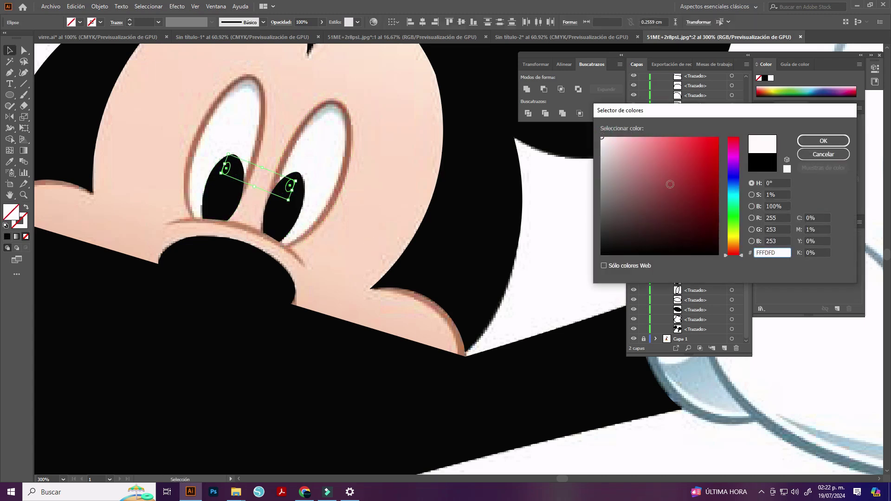
click(816, 103)
click(334, 141)
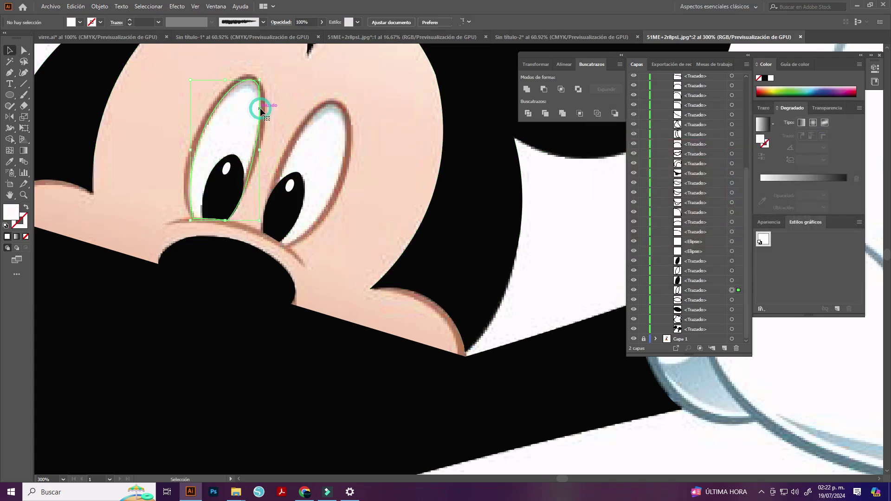
- Fill both eye whites with white, undoing an accidental skin-tone sample
click(260, 108)
shift+click(312, 123)
double_click(10, 212)
click(602, 128)
click(815, 135)
click(11, 161)
click(200, 127)
key(ctrl+z)
key(ctrl+z)
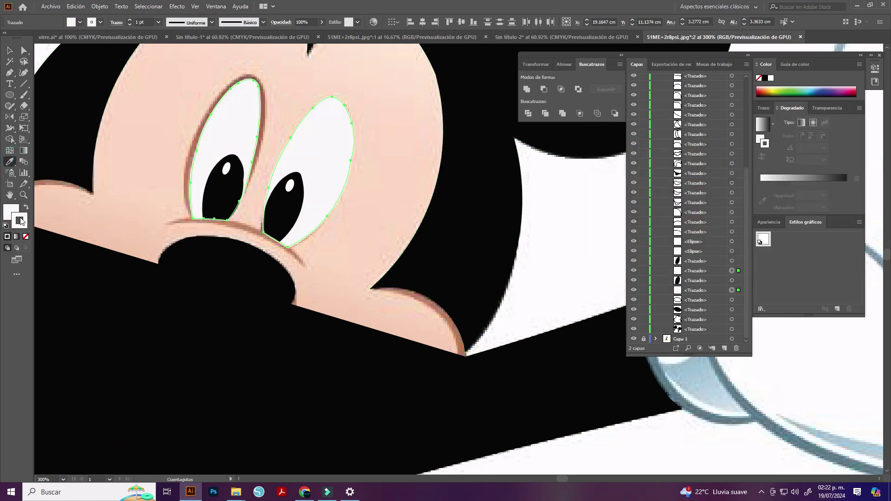
- Give both eye whites a brown 2 pt outline after undoing a stray brown fill on the head
ctrl+click(75, 167)
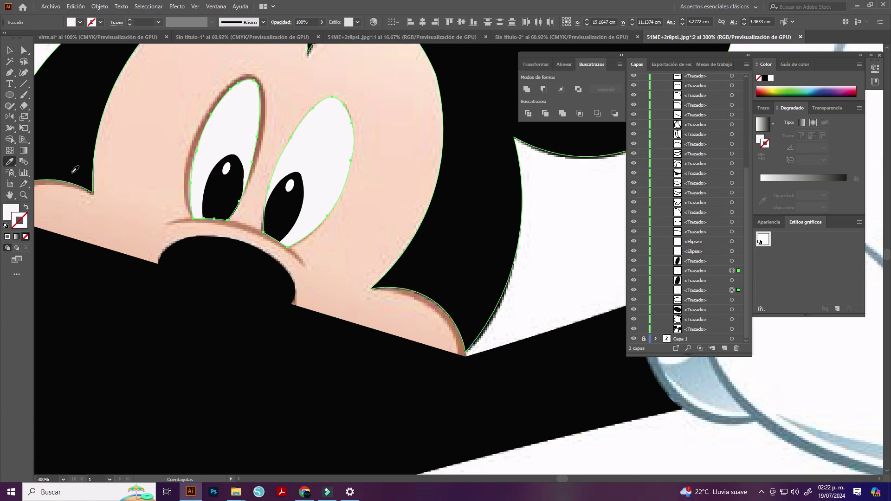
click(199, 138)
key(ctrl+z)
key(v)
key(ctrl+shift+a)
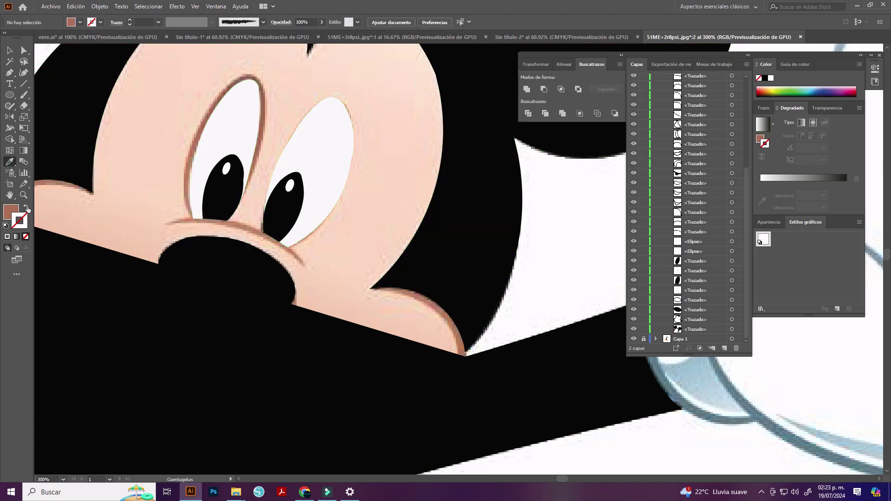
click(9, 50)
click(210, 111)
shift+click(348, 174)
click(376, 229)
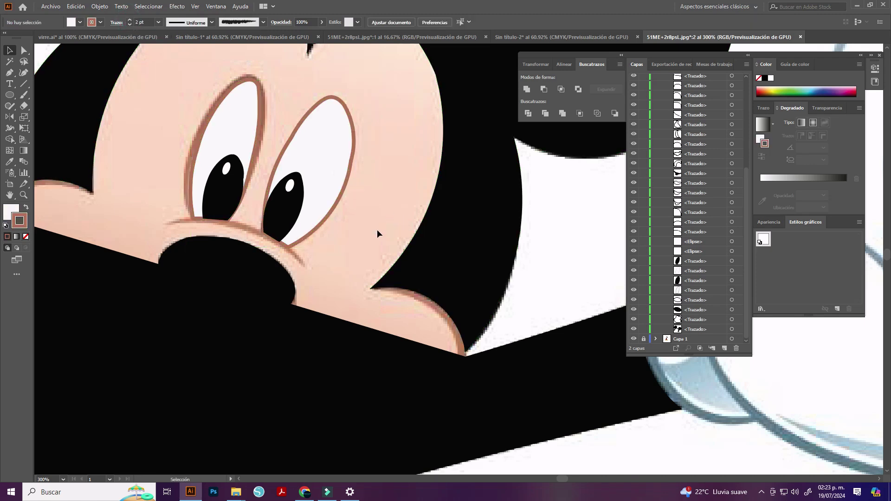
- Set the outline weight to 1 pt
click(130, 24)
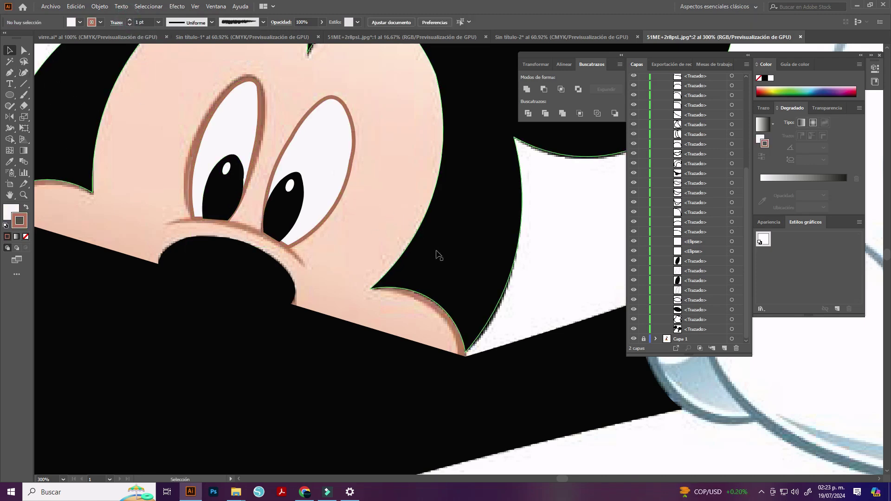
scroll(437, 255, down, 3)
scroll(661, 317, down, 10)
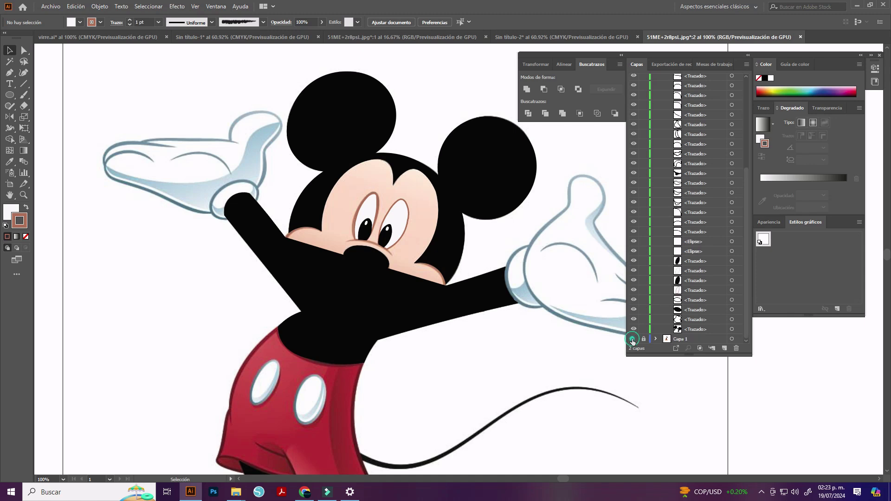
scroll(369, 234, up, 5)
key(shift+asciitilde)
- Reshape the left eye outline's lower edge, left side and bottom-left corner
click(337, 138)
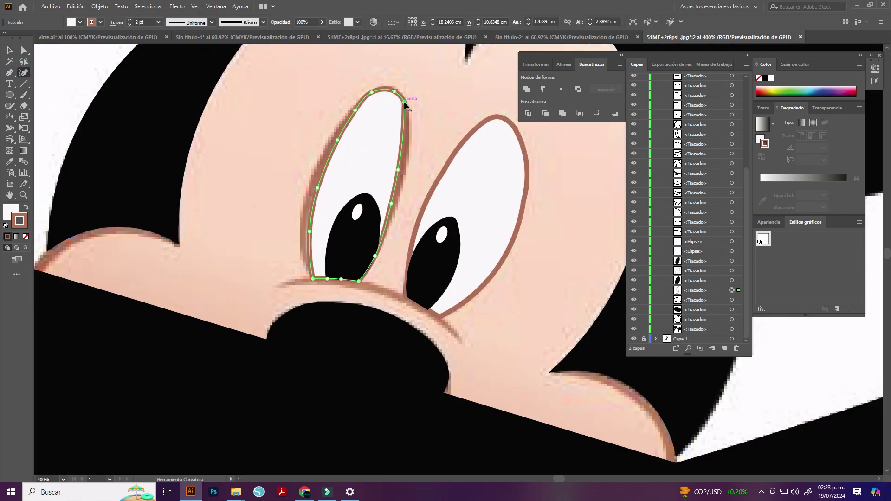
click(400, 171)
drag(392, 203, 394, 209)
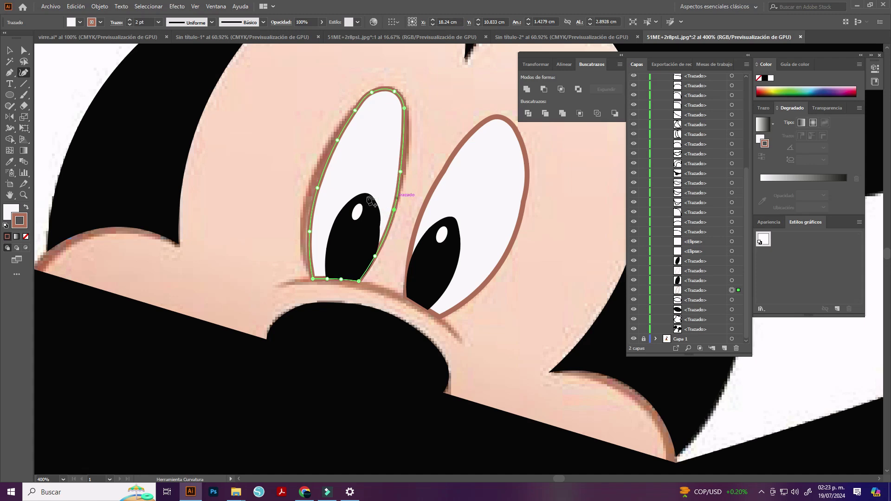
drag(317, 188, 311, 188)
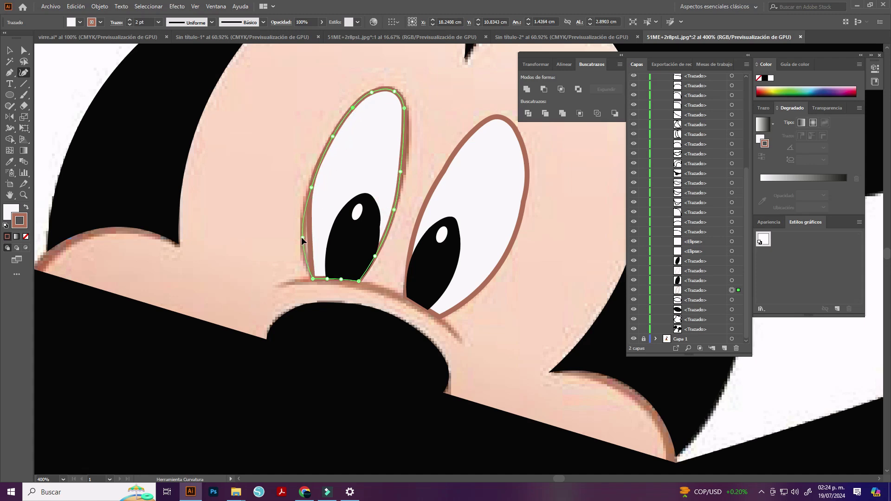
drag(310, 278, 307, 275)
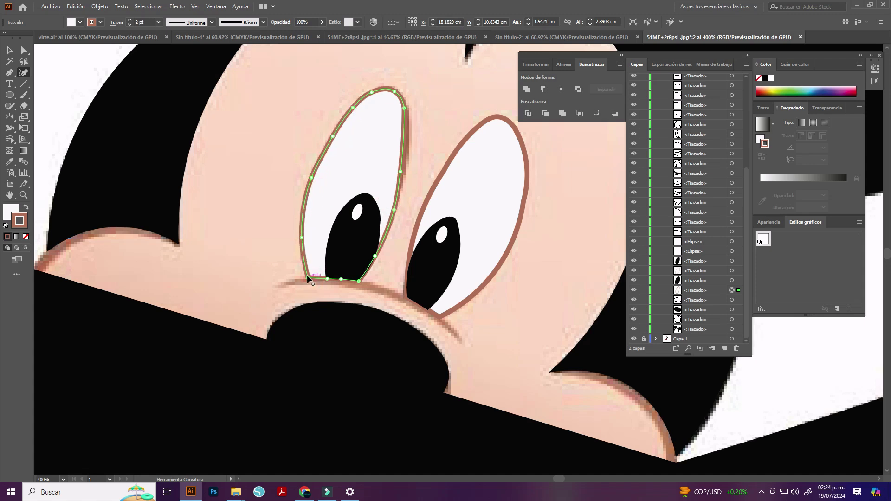
- Adjust the right eye outline's top and upper-left points to fit
click(523, 204)
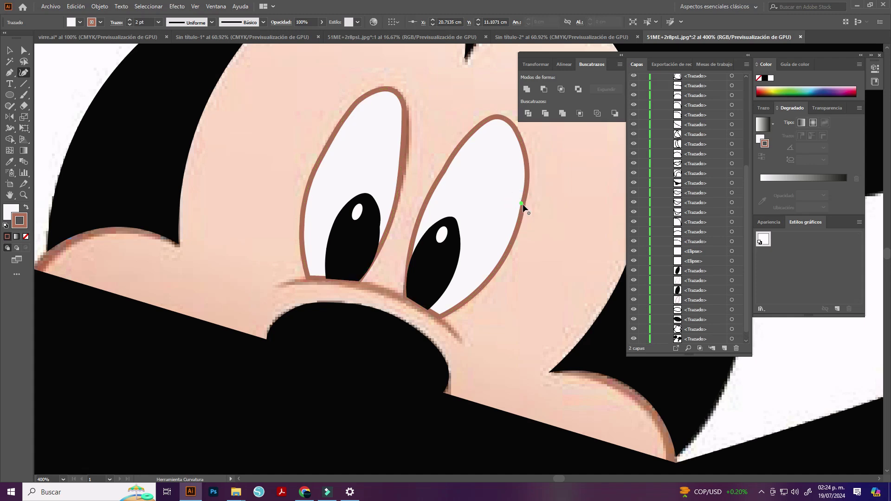
drag(498, 117, 496, 116)
drag(443, 171, 429, 195)
click(9, 52)
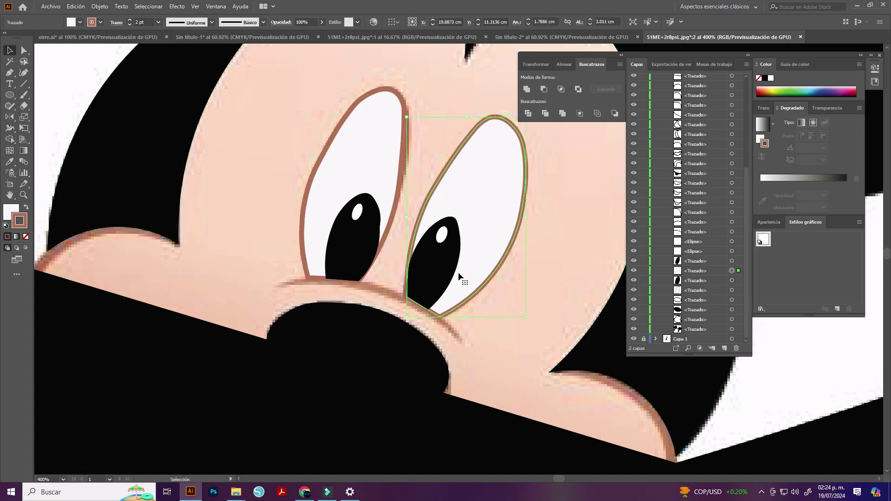
click(552, 283)
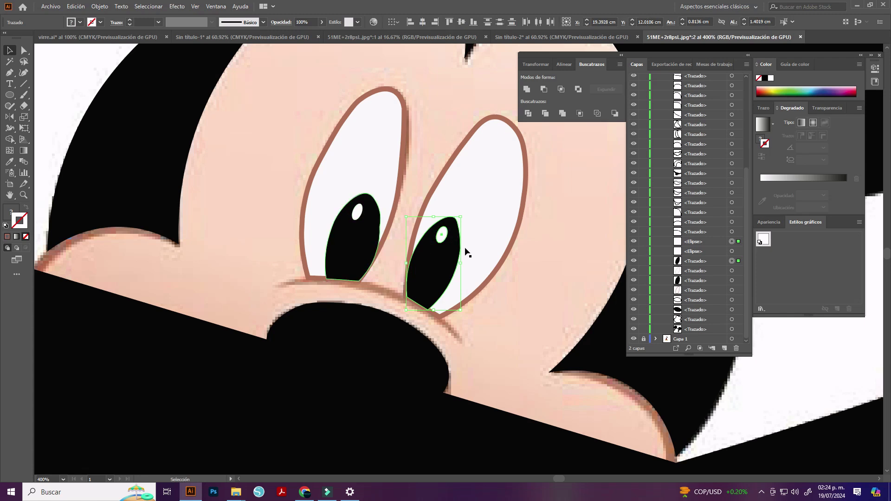
- Try moving both eye outlines forward, undo it, and zoom in on the eyes
click(485, 290)
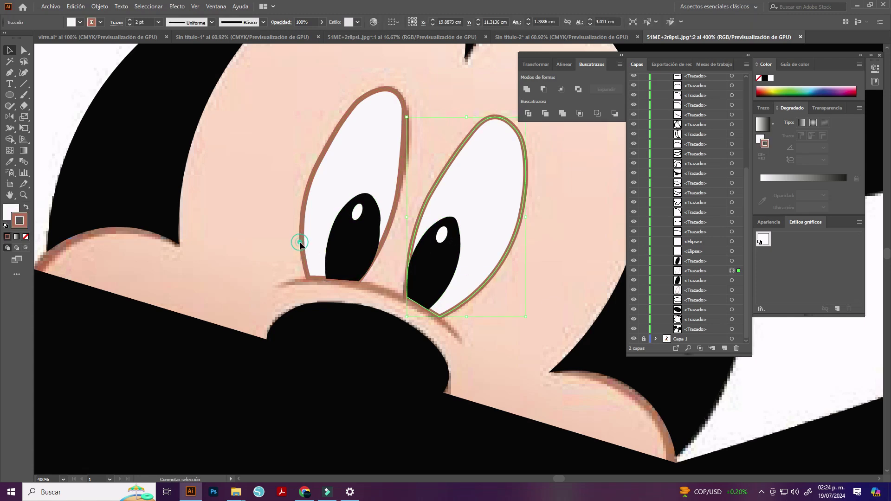
shift+click(302, 242)
right_click(302, 242)
click(459, 397)
key(ctrl+z)
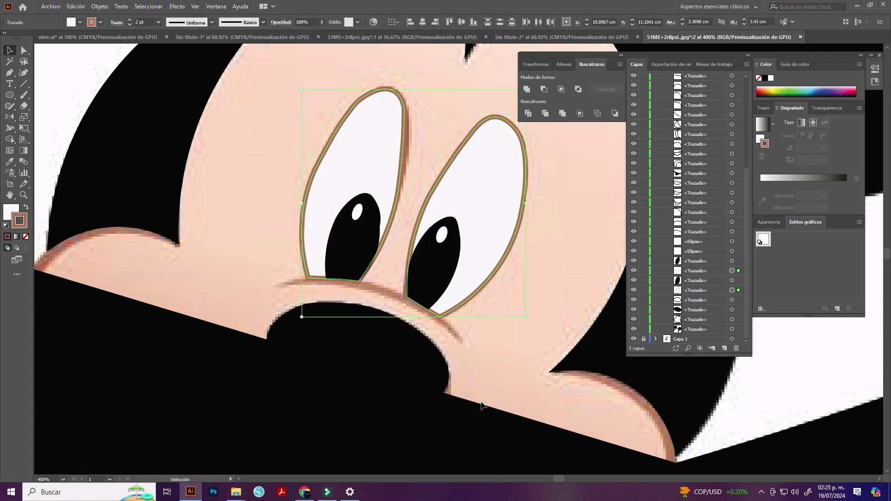
key(ctrl+plus)
key(ctrl+plus)
key(ctrl+plus)
key(shift+grave)
- Reshape the left pupil's upper-right edge, right edge and bottom curve
click(495, 323)
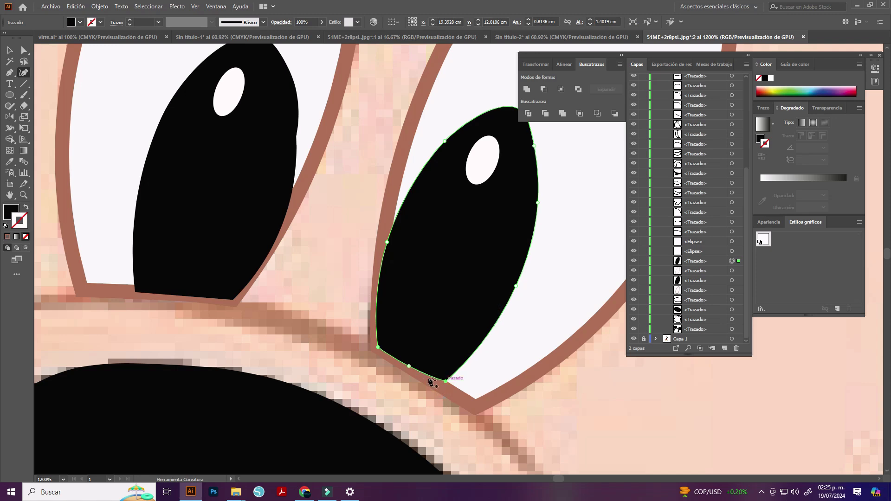
click(235, 302)
drag(297, 123, 288, 67)
scroll(286, 108, up, 1)
drag(296, 147, 294, 182)
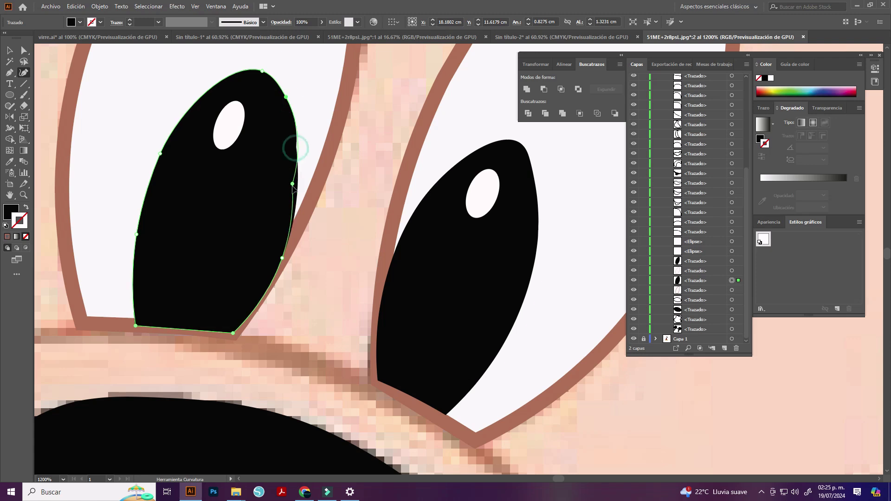
scroll(297, 144, down, 1)
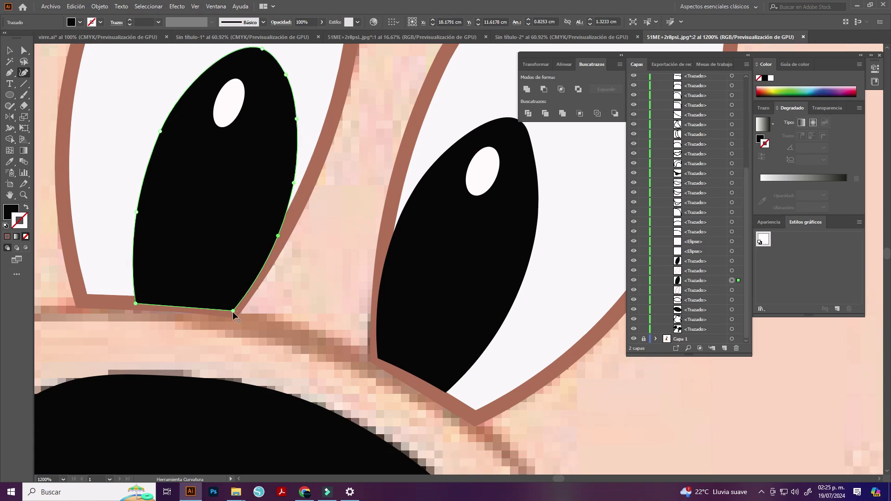
click(180, 304)
drag(136, 303, 134, 295)
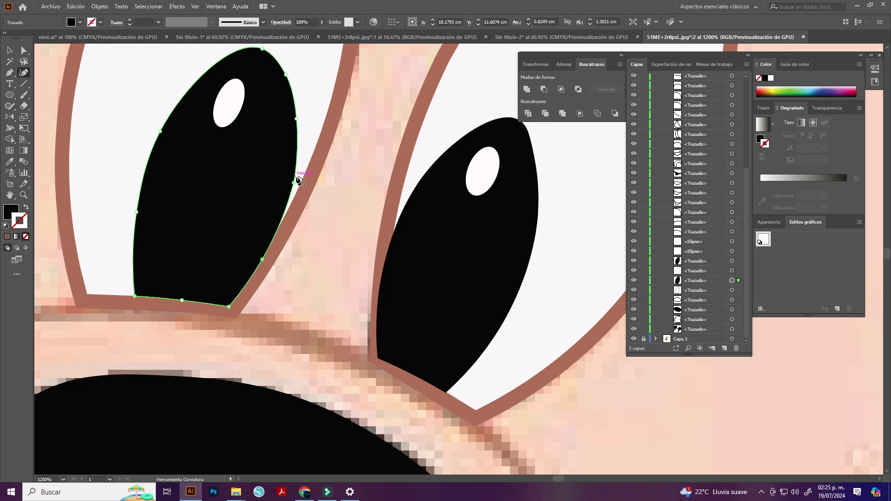
scroll(529, 198, up, 2)
- Reshape the right pupil's right side, lower-right curve and left anchor
click(538, 195)
drag(538, 247, 539, 261)
drag(516, 331, 510, 350)
drag(387, 287, 384, 318)
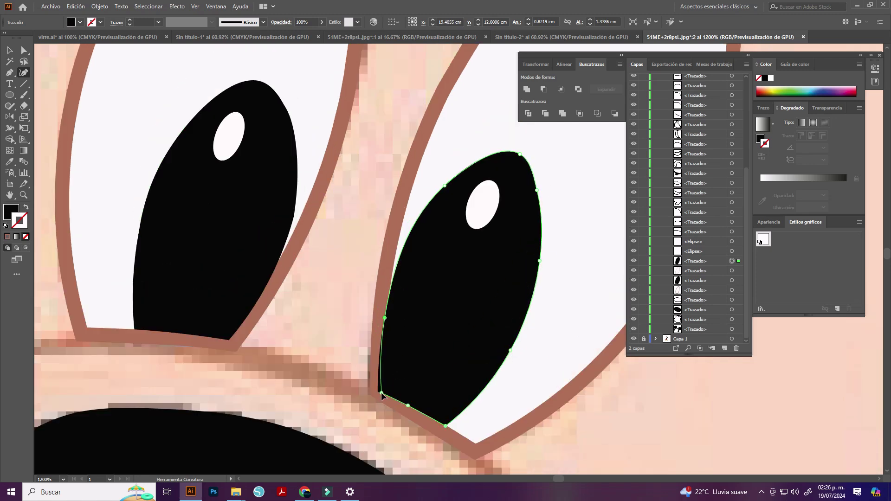
scroll(527, 338, down, 2)
scroll(533, 334, down, 1)
- Fill the face path with the skin colour sampled from the reference
scroll(577, 298, down, 1)
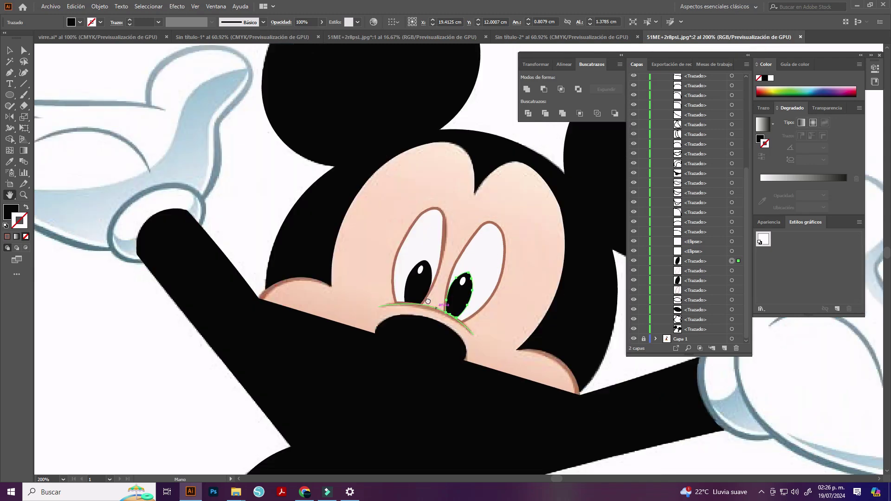
drag(428, 301, 362, 232)
click(9, 50)
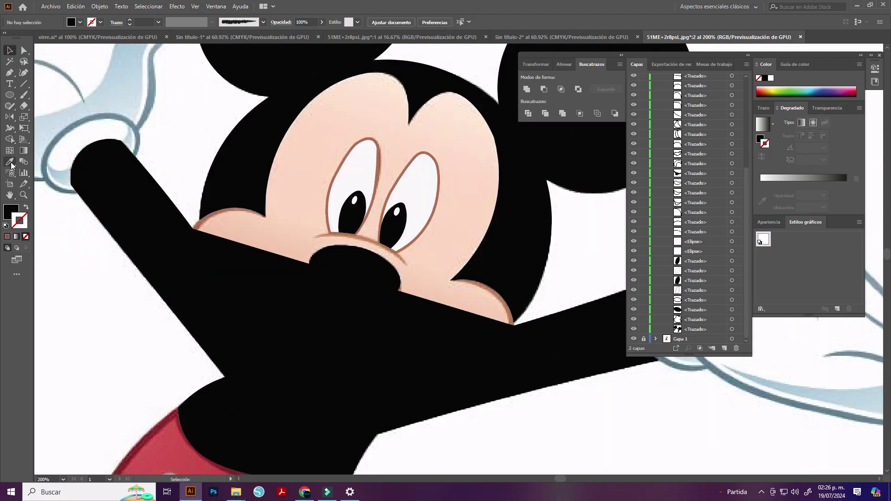
click(349, 181)
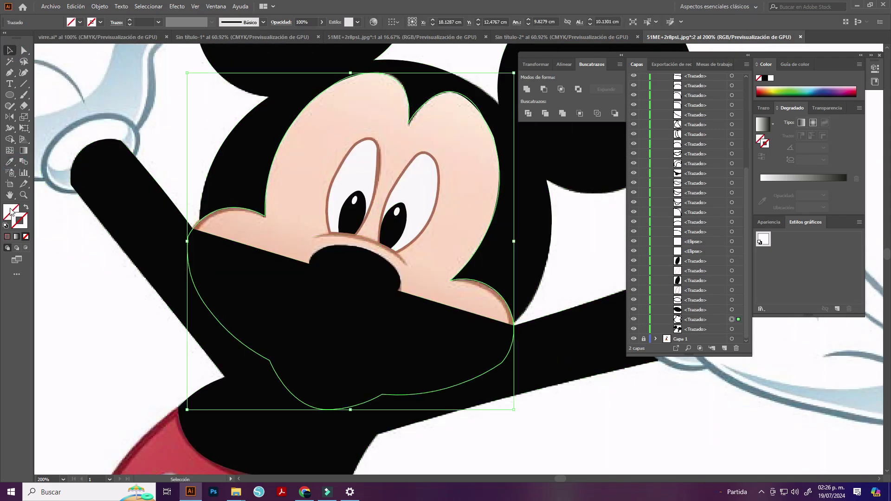
click(175, 106)
key(i)
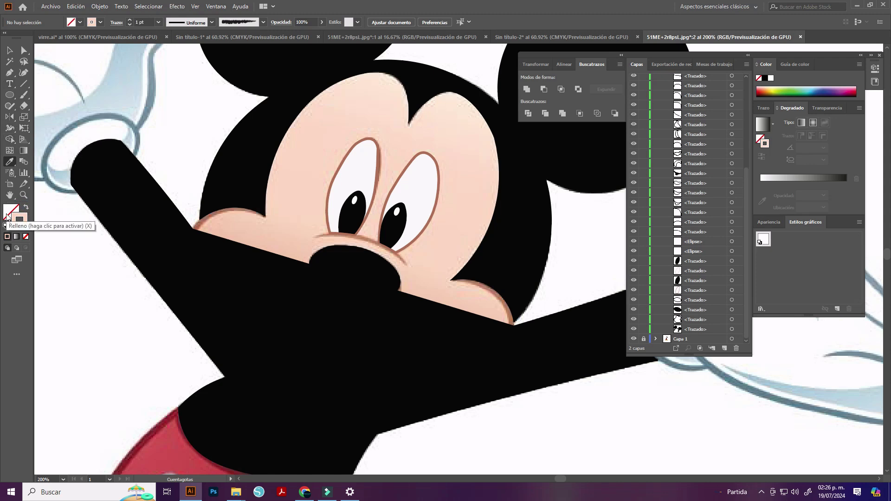
click(10, 50)
click(303, 115)
- Set the nose highlight ellipse fill to white #ffffff
click(7, 237)
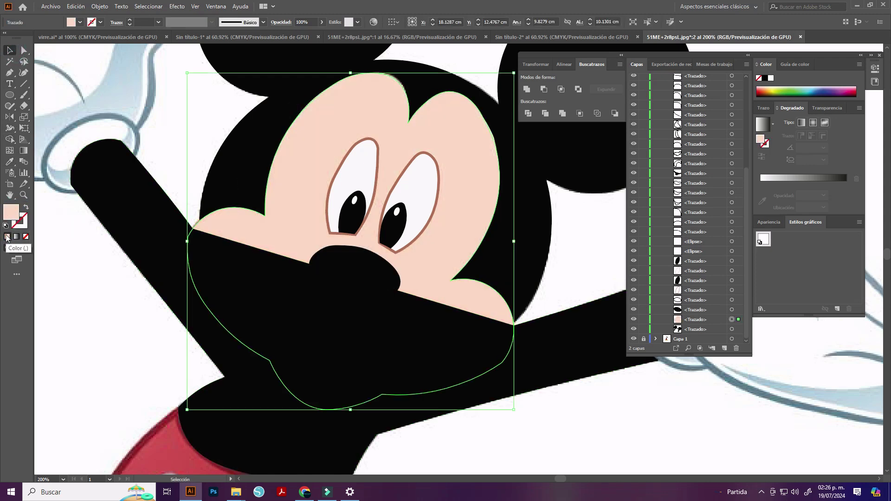
click(346, 258)
double_click(10, 213)
text(ffffff)
key(Return)
click(457, 252)
- Send the black body shape backward, below the face path
right_click(590, 308)
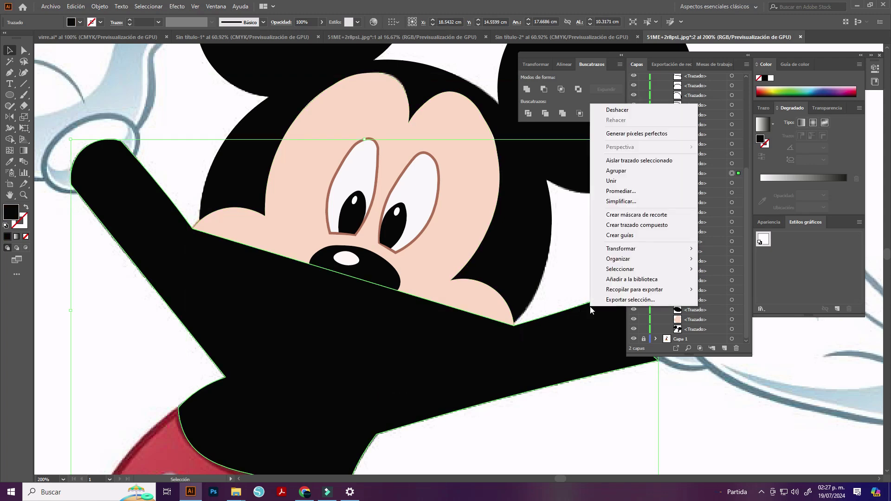
click(731, 279)
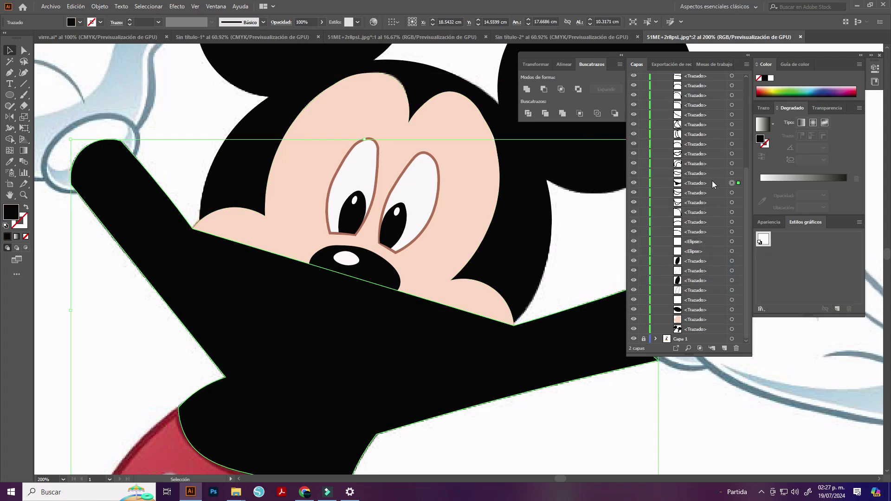
drag(712, 182, 696, 323)
click(433, 358)
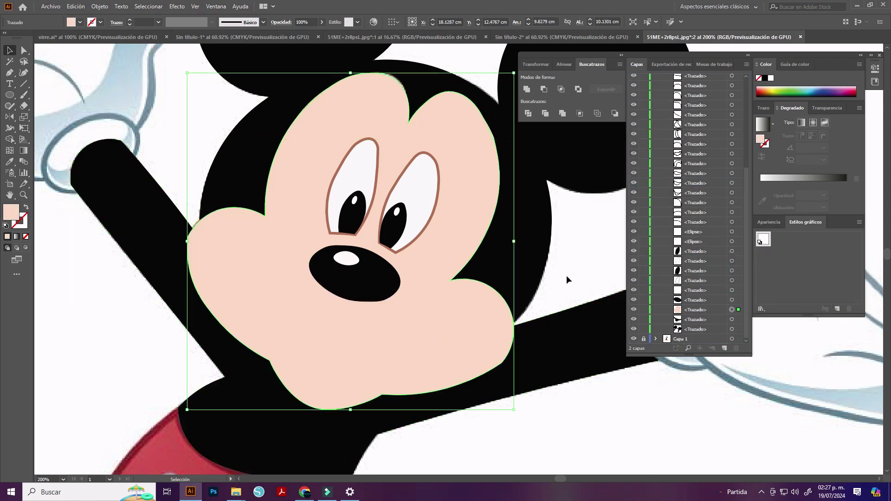
click(664, 173)
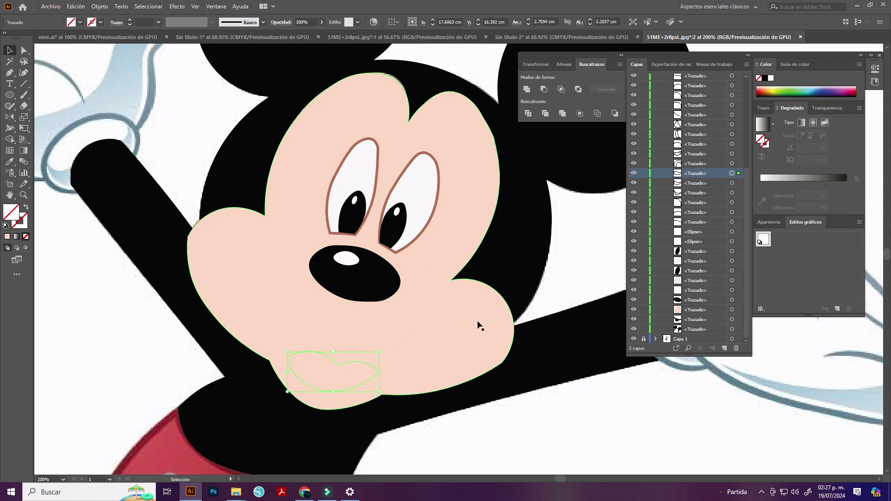
- Select the three mouth paths and hide the pink face fill to view the reference
drag(457, 325, 258, 253)
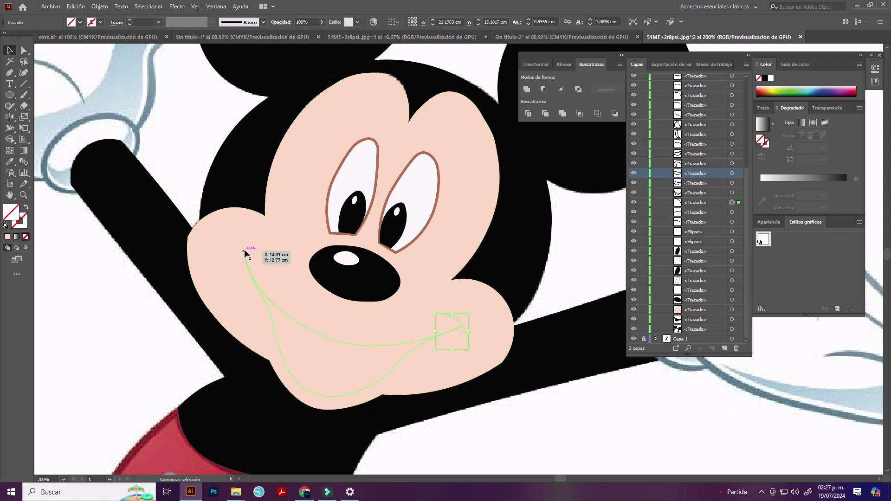
shift+click(229, 254)
scroll(692, 230, up, 2)
scroll(694, 229, down, 2)
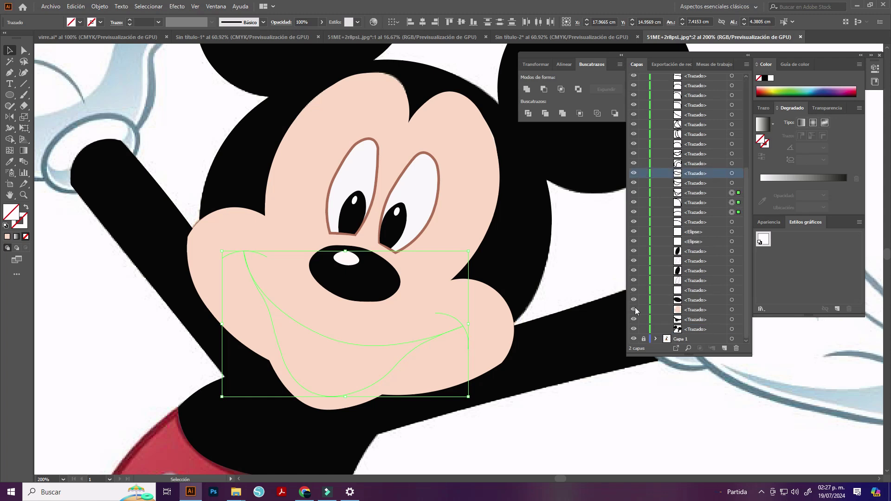
click(634, 310)
- Fill the selected mouth paths with brown sampled from the reference mouth
click(10, 162)
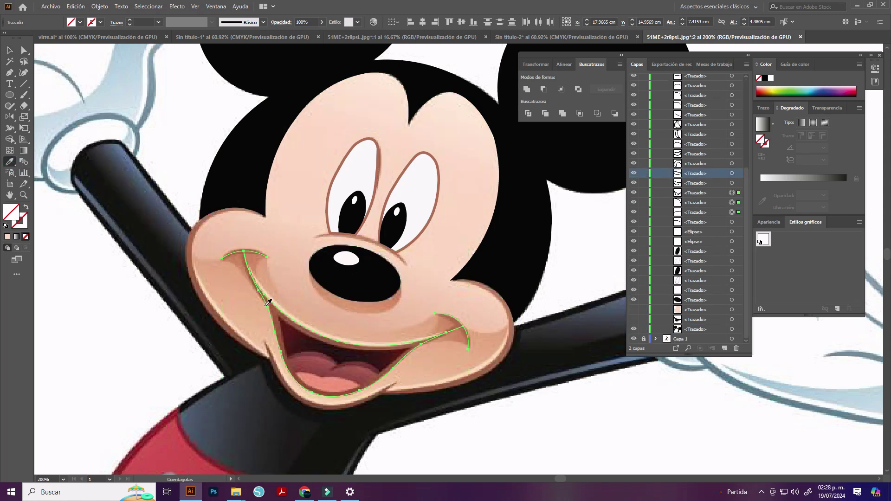
click(302, 371)
ctrl+click(223, 212)
- Give the small cheek crease stroke an oval width profile
click(241, 255)
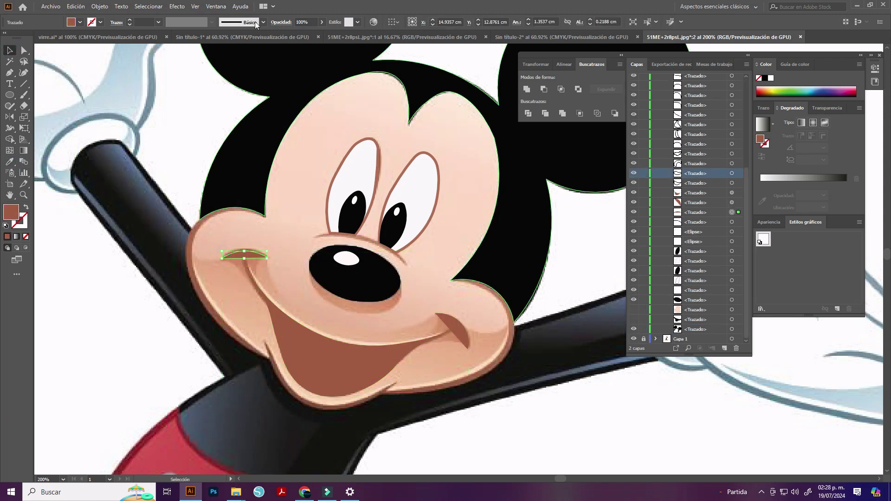
click(263, 21)
key(shift+grave)
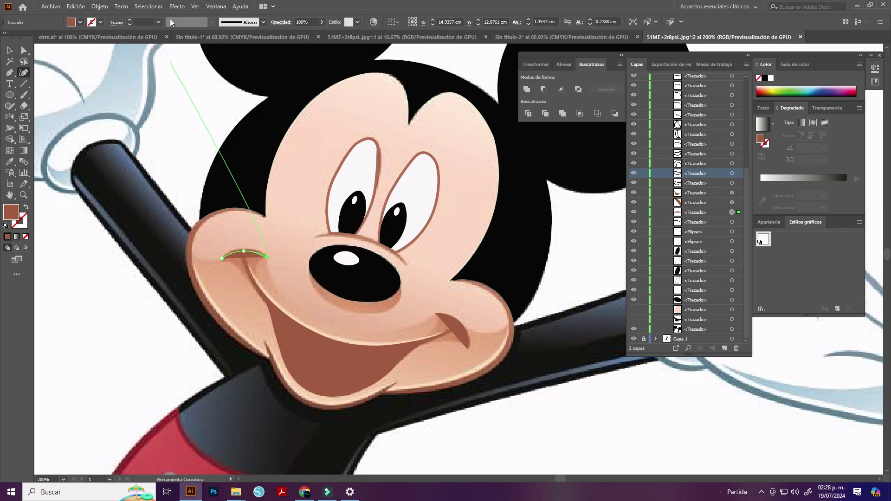
click(129, 19)
click(212, 22)
click(191, 57)
key(v)
- Change the cheek crease to a tapered width profile
shift+click(213, 241)
click(212, 22)
click(182, 110)
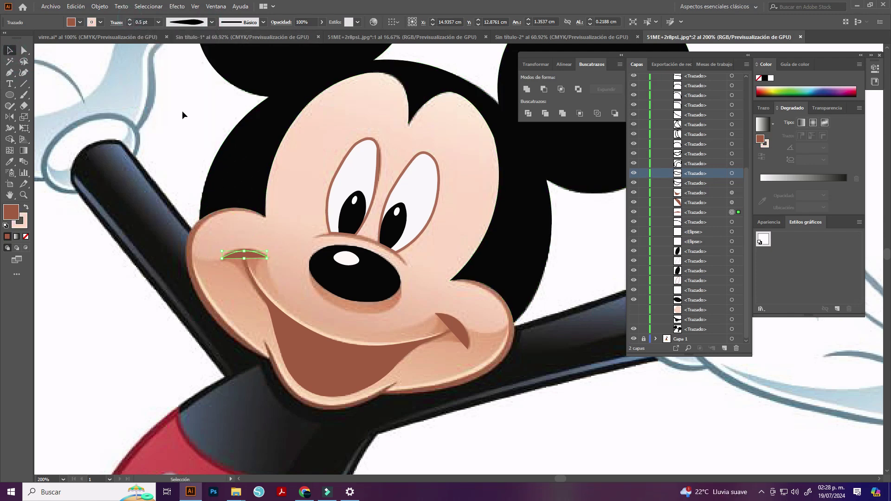
key(v)
- Thicken the crease stroke to 3 pt, remove its fill and swap fill and stroke colours
scroll(234, 265, up, 5)
click(130, 21)
click(130, 20)
click(130, 20)
click(26, 207)
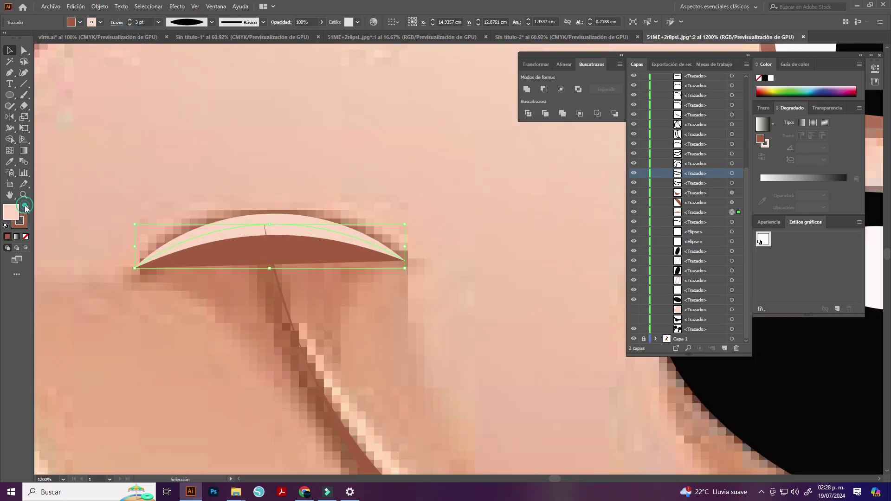
key(slash)
click(130, 20)
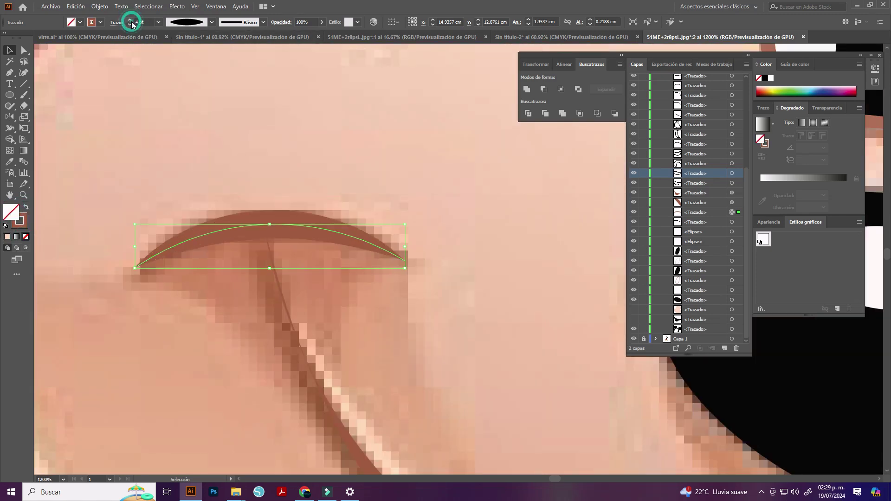
- Turn the brown mouth corner wedge into a stroke with an elliptical width profile
drag(509, 335, 1, 47)
click(423, 225)
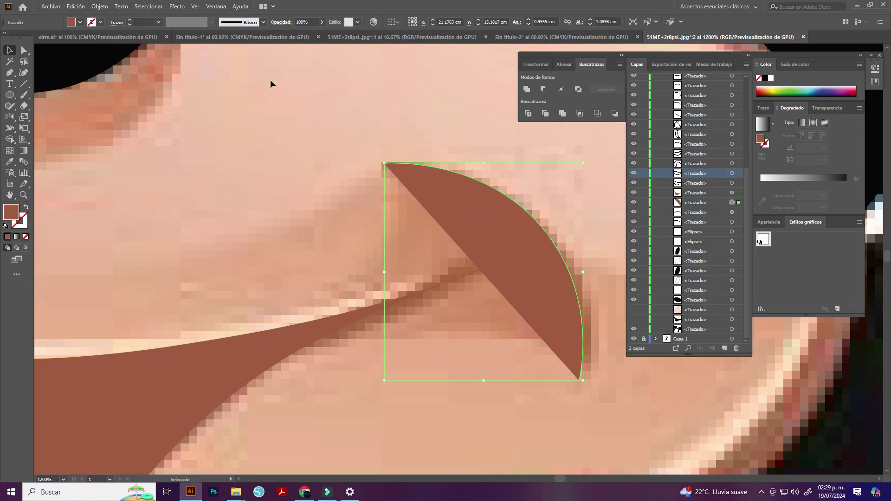
click(144, 25)
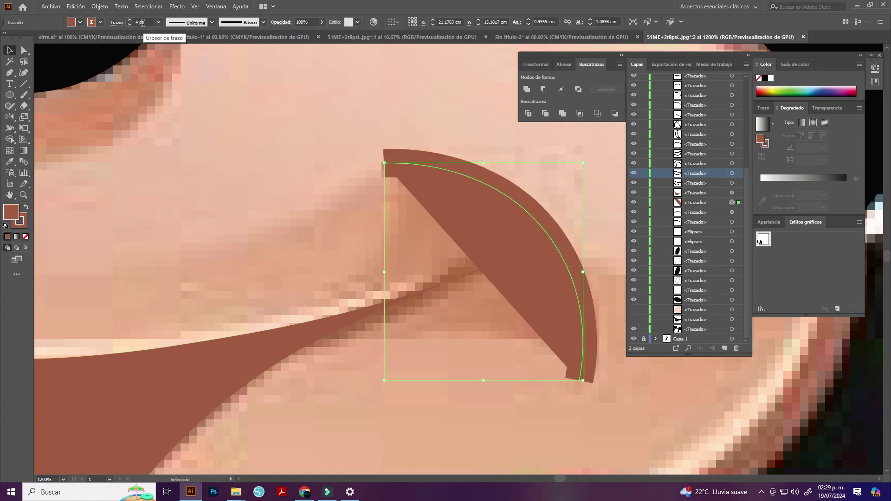
click(26, 237)
click(212, 22)
click(182, 51)
scroll(232, 148, down, 5)
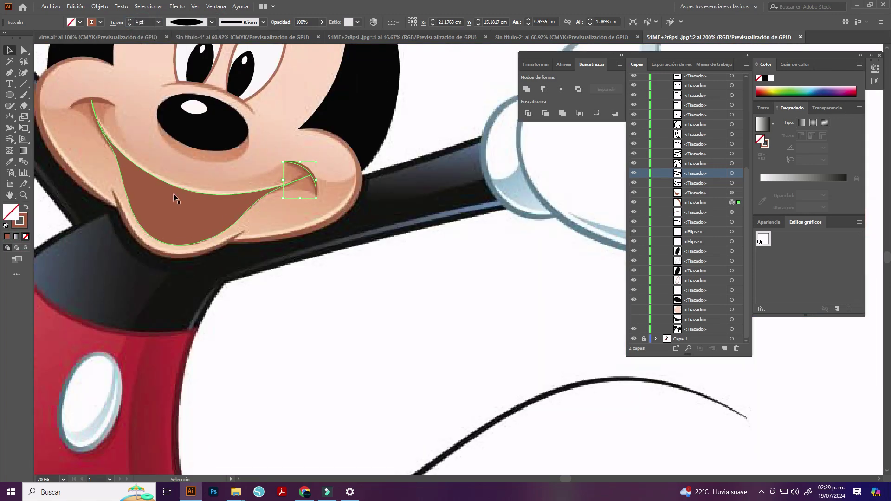
- Hide and reshow the mouth layer to check the reference, then swap the wedge's fill and stroke
click(633, 195)
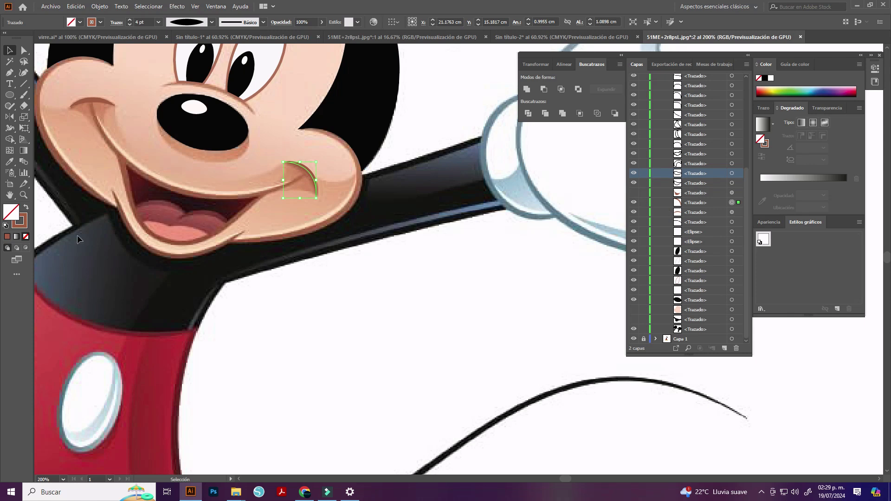
scroll(118, 192, up, 1)
click(9, 162)
click(633, 192)
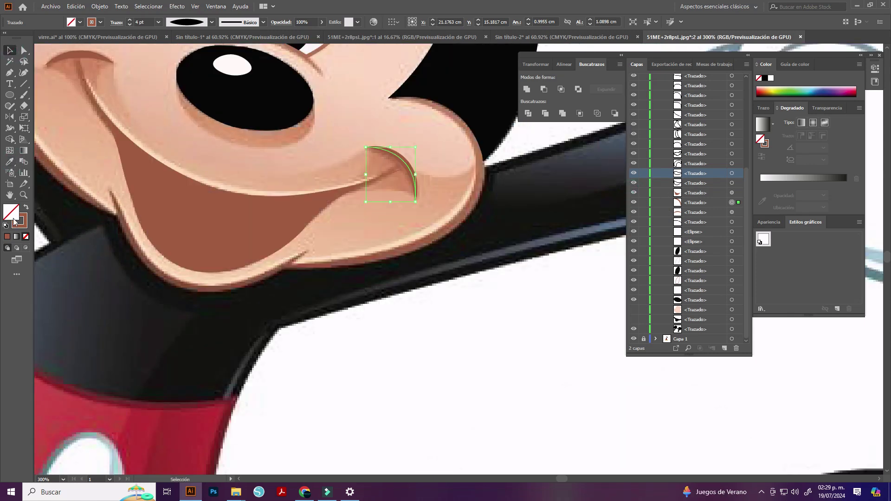
key(shift+x)
key(shift+x)
- Fill the large mouth path with dark maroon sampled from the reference interior
click(195, 199)
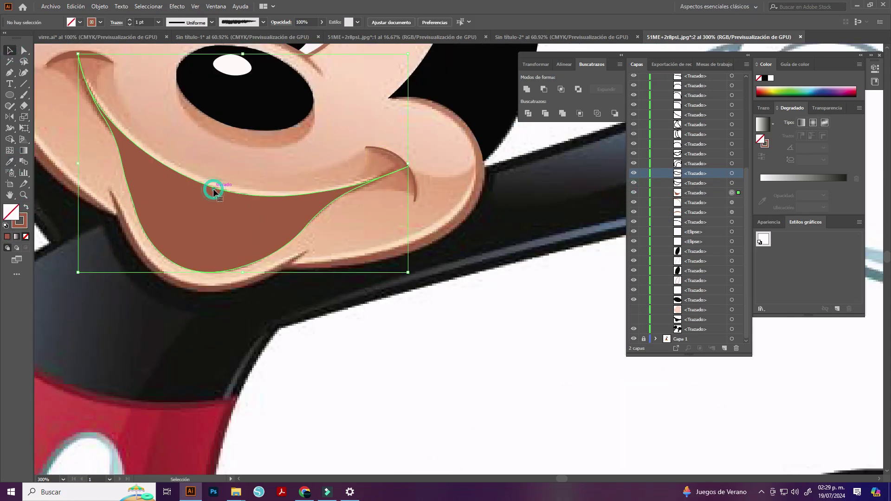
key(/)
key(i)
click(149, 176)
key(v)
- With the maroon mouth hidden, fill the tongue with a sampled reference colour, then reshow it
click(259, 234)
key(ctrl+3)
click(244, 225)
key(i)
click(160, 271)
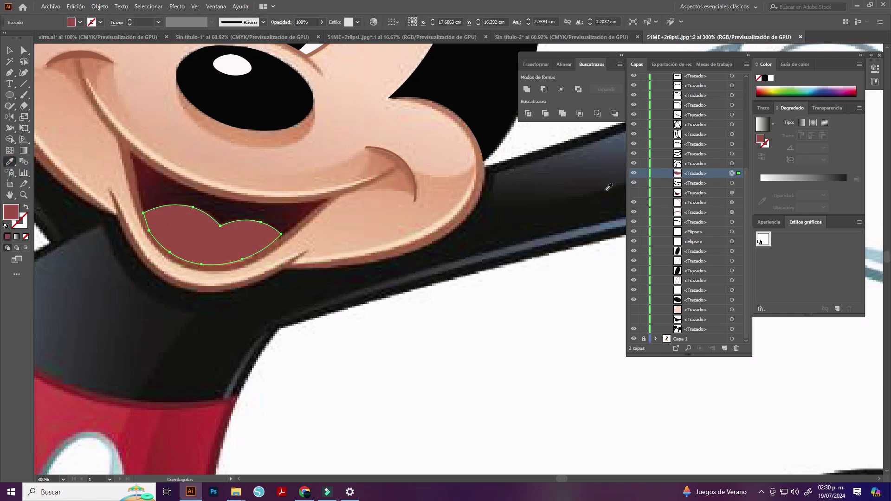
key(ctrl+alt+3)
- Turn the large mouth path's fill into a brown outline
ctrl+click(260, 204)
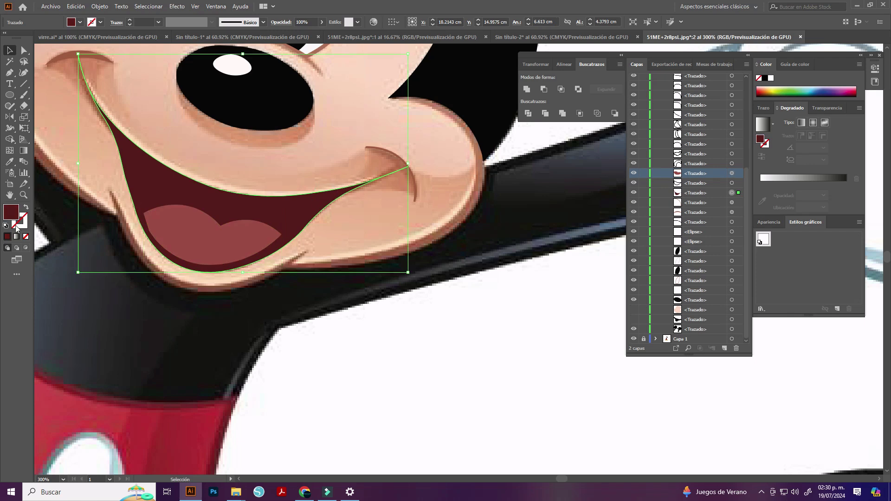
click(65, 54)
key(v)
click(130, 25)
click(465, 247)
- Try sampling dark maroon and the brown outline colour, undoing back to the maroon fill
click(9, 161)
click(145, 171)
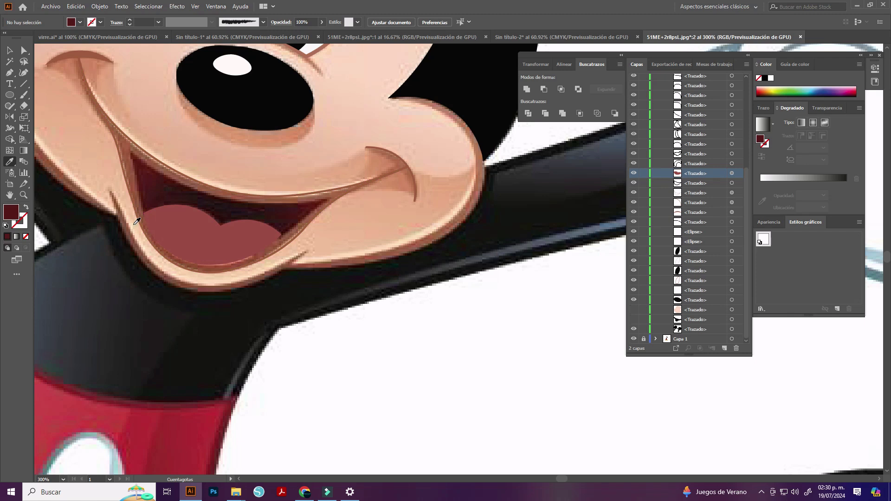
click(25, 224)
click(404, 156)
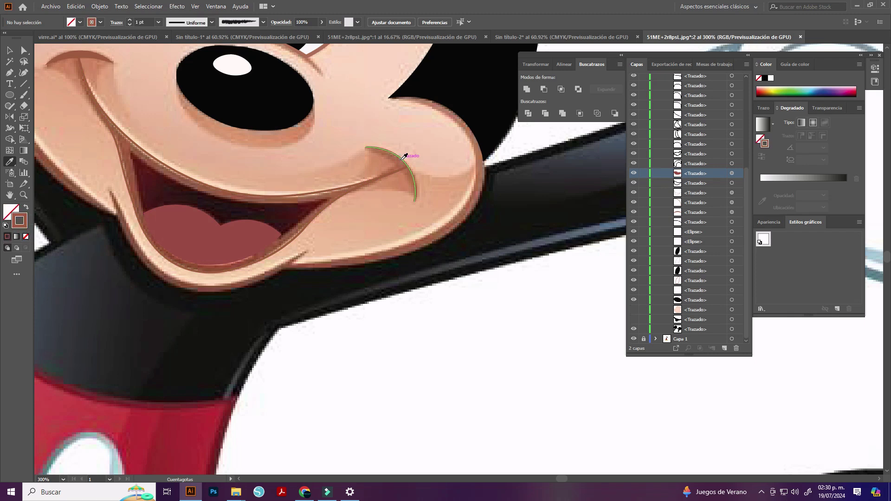
key(ctrl+z)
- Set the outline colour to the brown sampled from the mouth path
scroll(278, 285, up, 2)
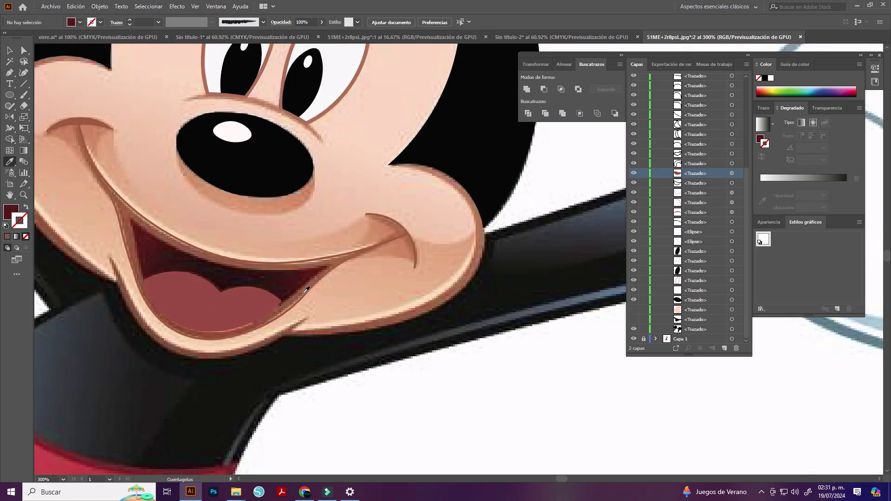
double_click(24, 224)
key(Return)
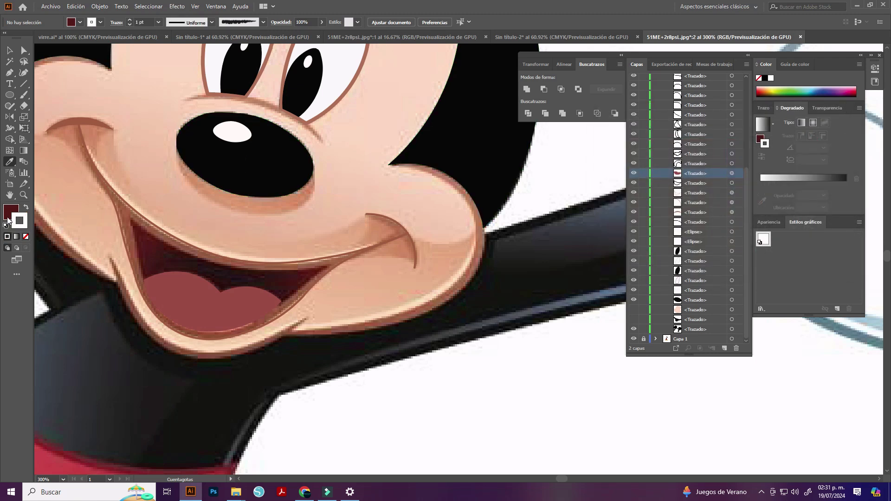
click(251, 258)
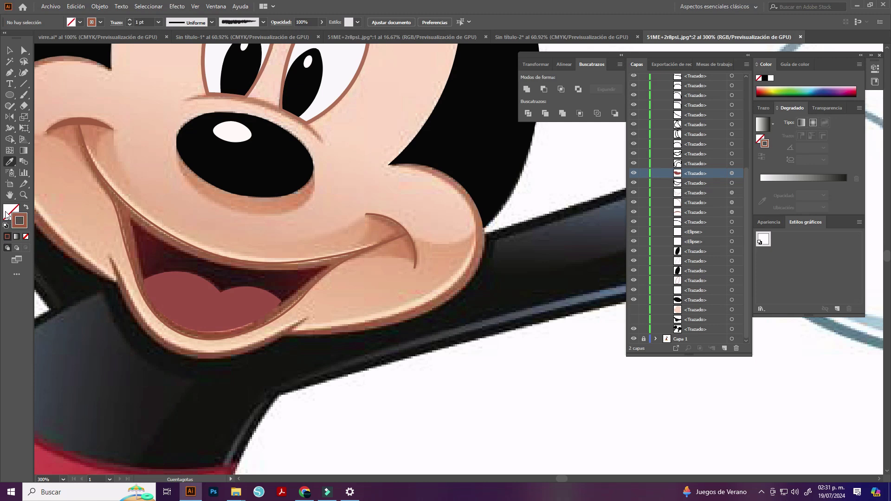
- Set the fill to dark red in the Color Picker and apply it to the traced mouth
double_click(10, 212)
click(819, 134)
click(9, 50)
click(259, 264)
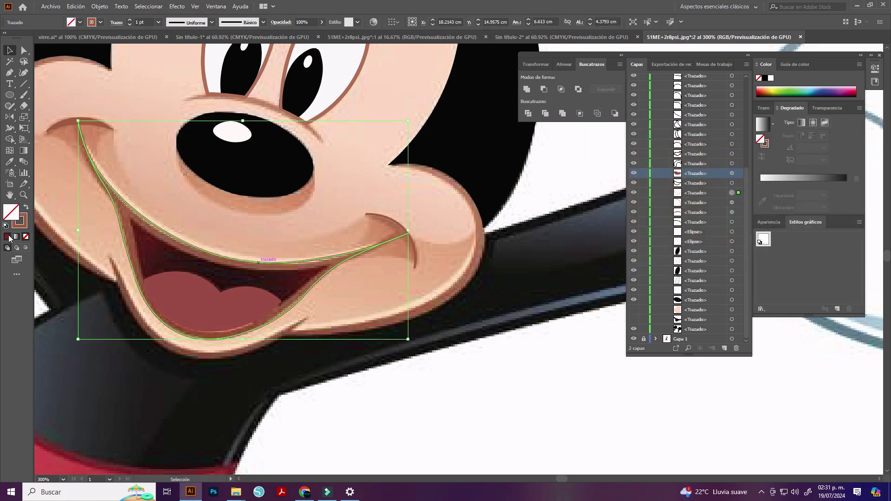
click(380, 408)
alt+scroll(391, 407, down, 1)
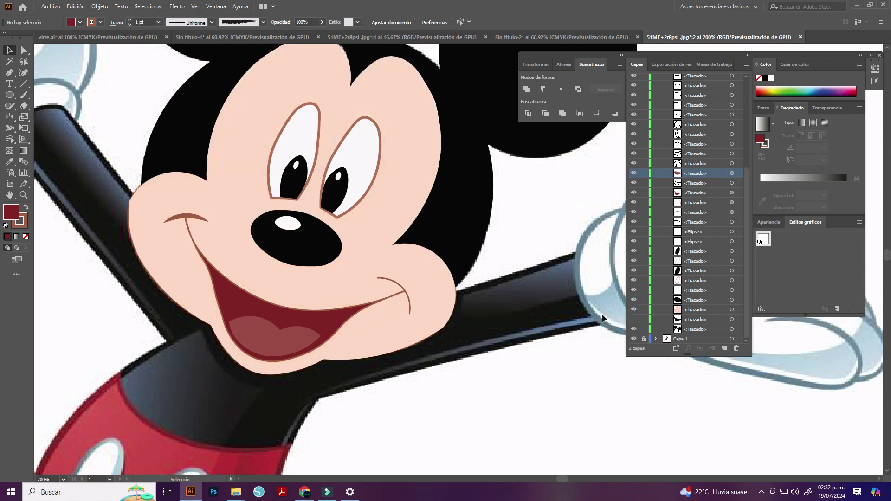
- Add a left-edge anchor to the tongue and drag its lower anchors down to hug the mouth's bottom curve
alt+scroll(602, 313, down, 2)
alt+scroll(494, 417, up, 2)
alt+scroll(494, 418, up, 2)
click(21, 73)
click(183, 251)
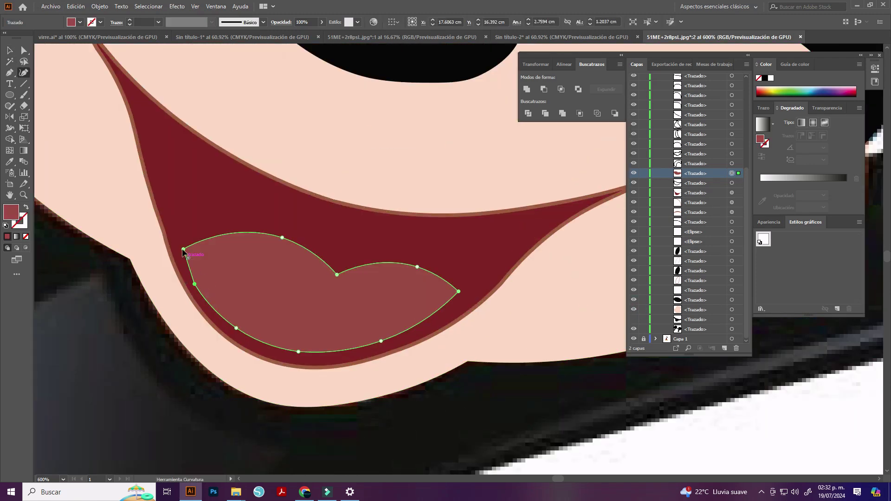
drag(171, 253, 172, 253)
click(183, 277)
drag(237, 329, 232, 339)
drag(299, 352, 304, 365)
drag(381, 341, 398, 346)
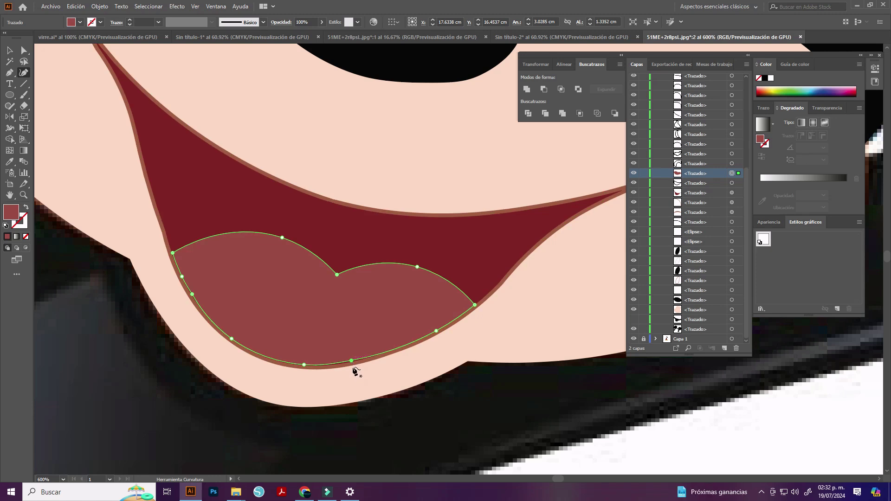
scroll(355, 357, up, 2)
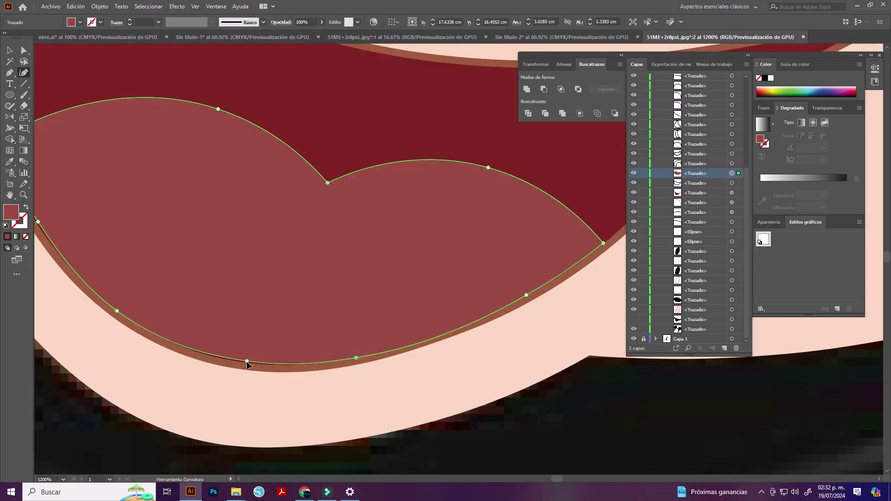
scroll(485, 255, down, 6)
scroll(485, 254, up, 2)
key(v)
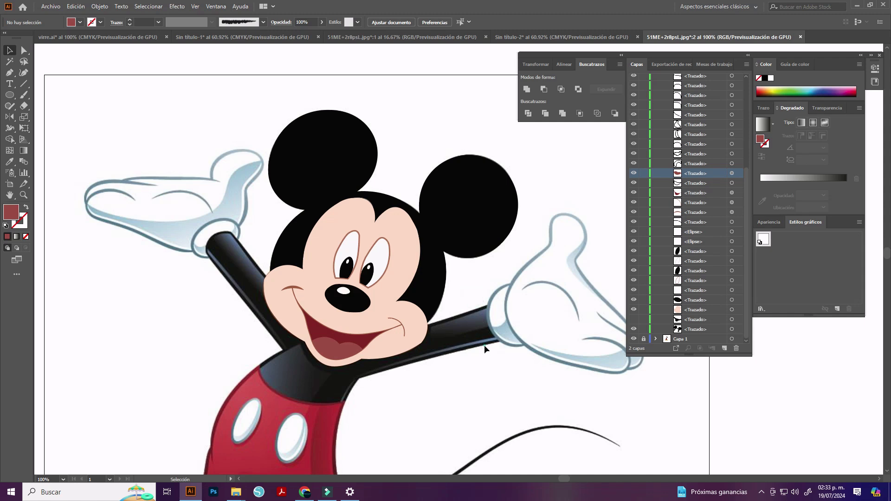
- Fill both selected gloves flat white (#FFFFFF)
click(242, 199)
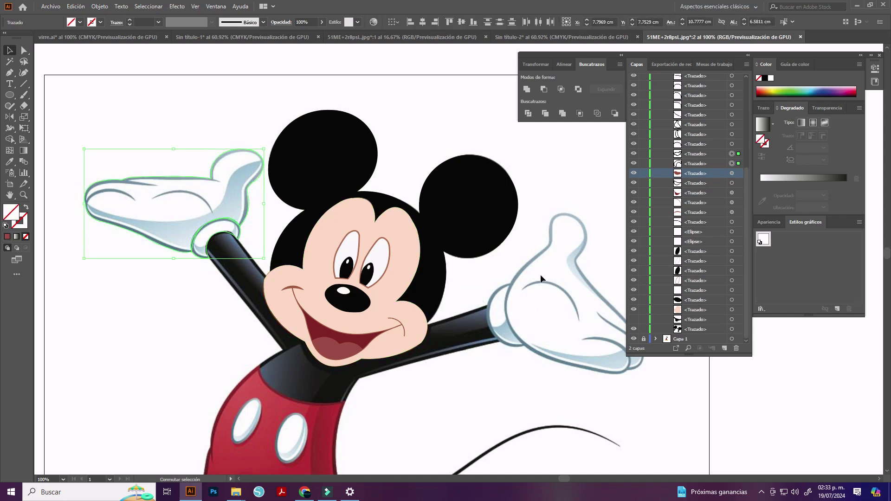
drag(505, 266, 525, 313)
double_click(11, 213)
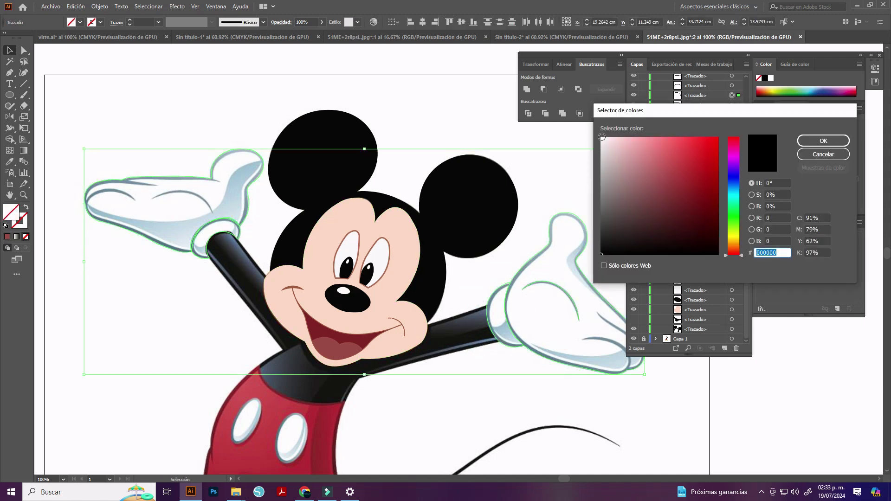
text(ffffff)
click(814, 139)
key(shift+x)
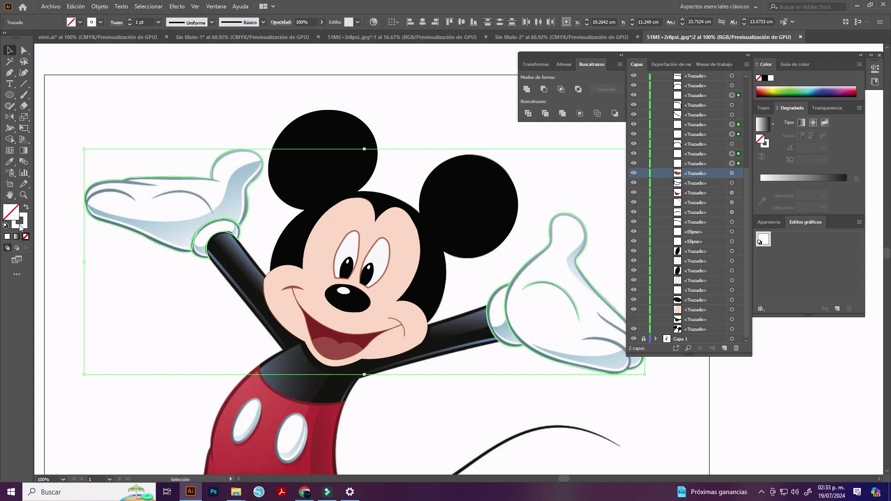
double_click(21, 227)
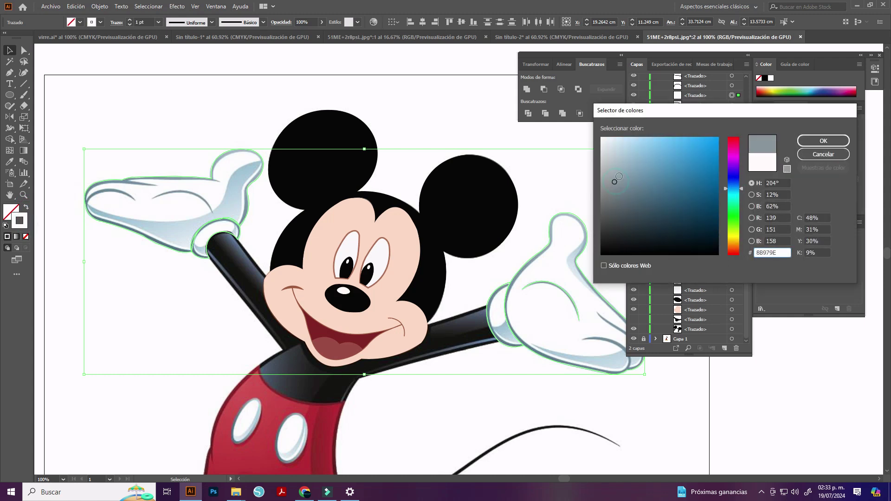
key(Escape)
double_click(7, 237)
text(ffffff)
key(Return)
click(177, 129)
- Try selecting the left glove's paths, glove shape and individual crease lines
scroll(116, 191, up, 1)
drag(46, 129, 285, 225)
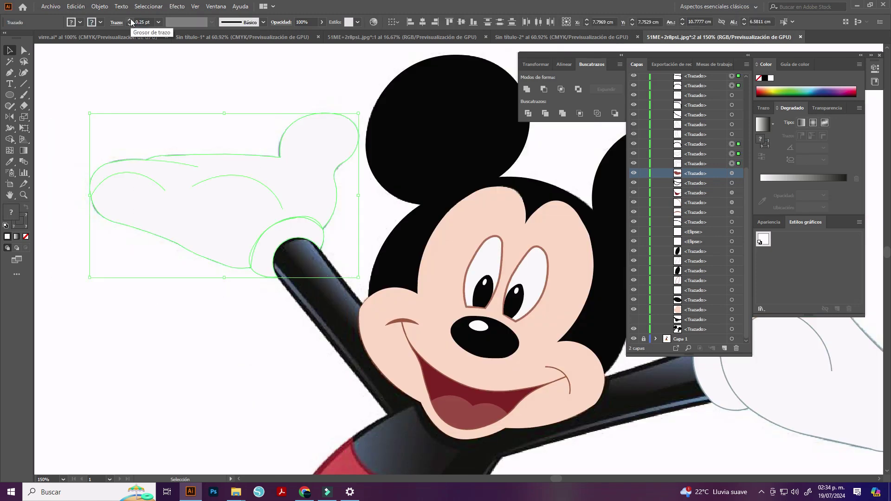
click(137, 83)
click(264, 210)
click(229, 76)
click(191, 164)
shift+click(248, 178)
click(207, 140)
- Give the left glove's three crease arcs a thin grey stroke with no fill
click(169, 161)
shift+click(149, 179)
shift+click(264, 186)
double_click(11, 212)
click(643, 233)
click(815, 140)
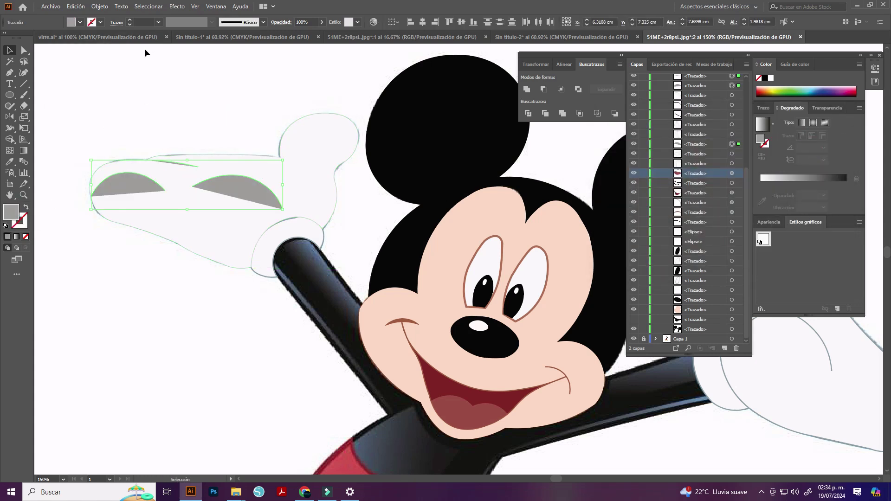
click(130, 21)
key(slash)
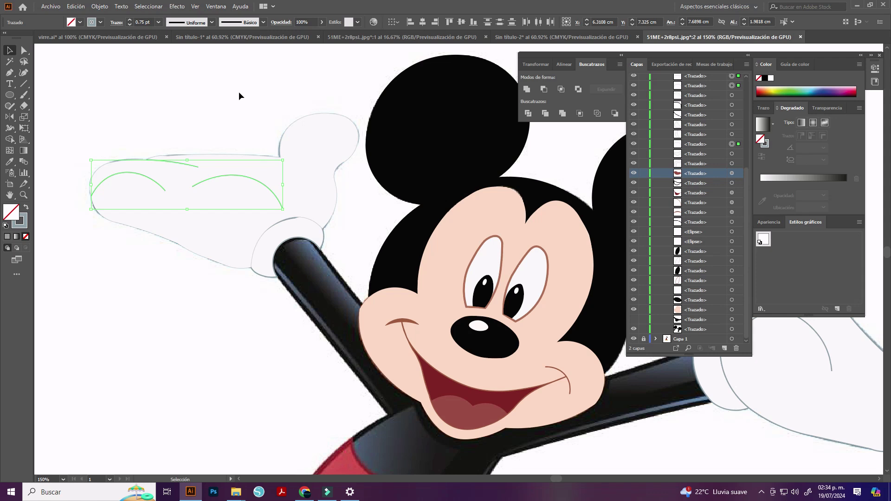
click(238, 91)
- Give the right glove's top and lower creases a grey outline
drag(866, 429, 329, 266)
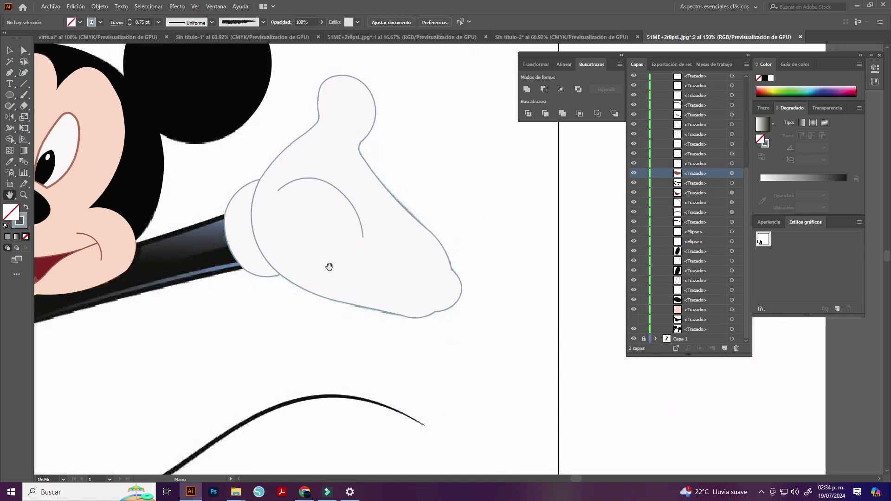
click(420, 250)
shift+click(438, 300)
double_click(19, 220)
click(609, 179)
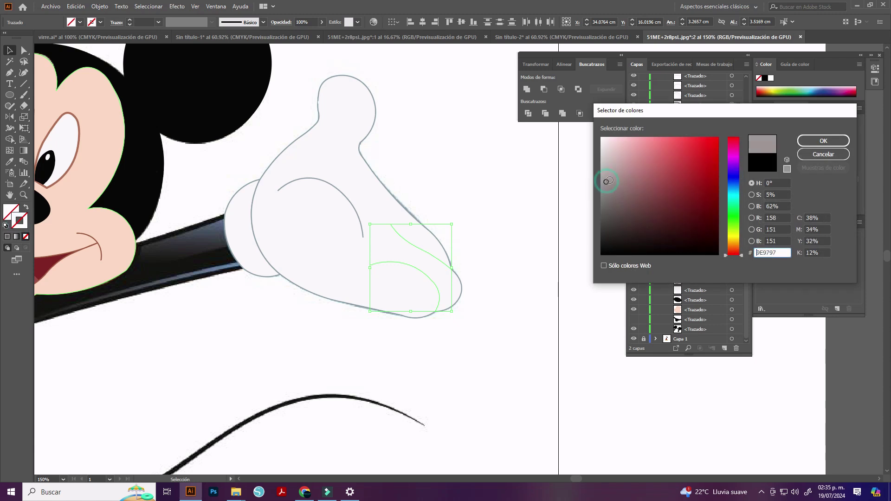
click(817, 145)
click(460, 359)
- Check the right glove's outline and creases, then pan back to Mickey's face
drag(466, 349, 352, 223)
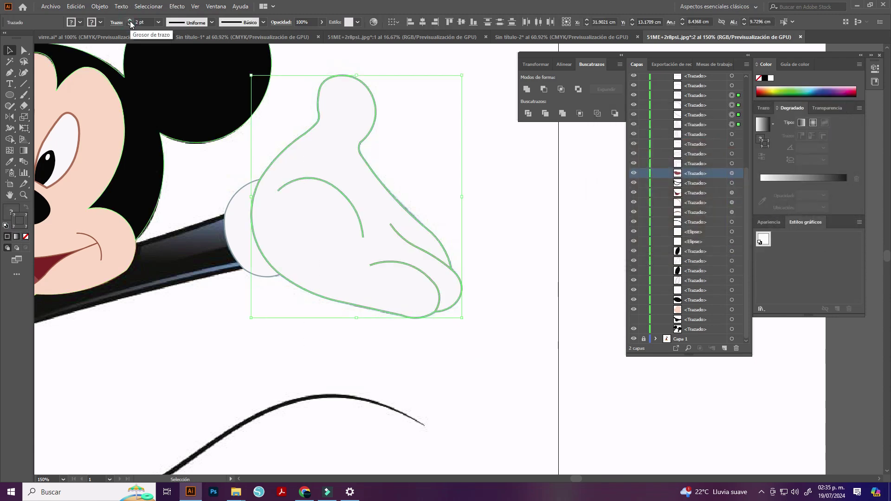
click(518, 238)
drag(195, 255, 416, 238)
click(23, 73)
- Smooth the lower face outline by moving a cheek point and adding a point along the lower edge
scroll(387, 233, up, 2)
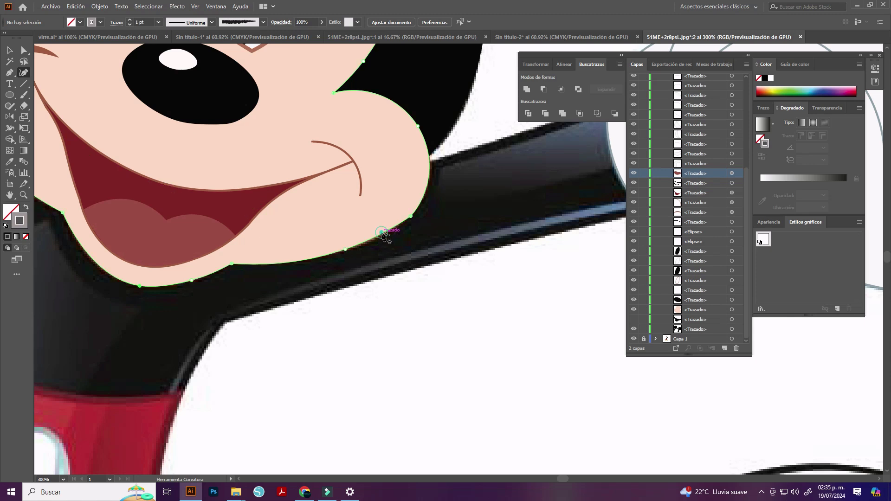
click(382, 233)
drag(411, 216, 426, 191)
click(385, 237)
drag(385, 236, 385, 233)
key(ctrl+shift+a)
key(ctrl+1)
key(v)
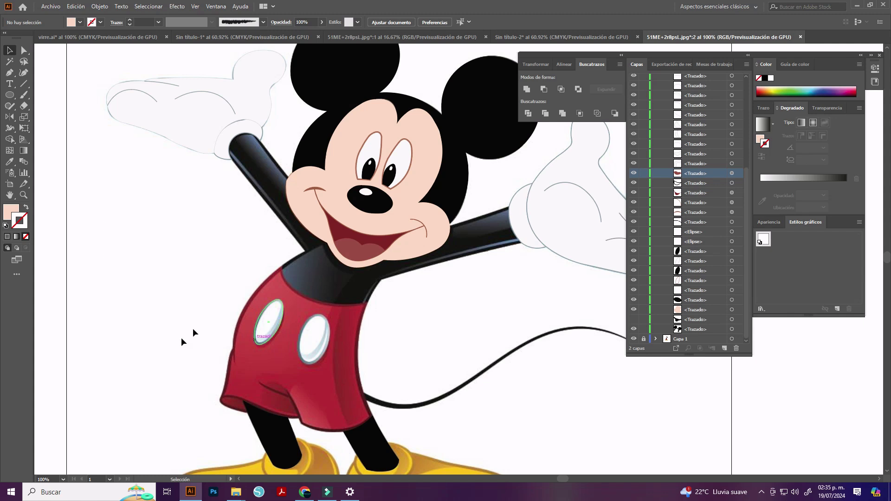
- Select all traced paths, hide the arm's shaded reference, then clear the selection
click(279, 353)
key(ctrl+a)
click(634, 320)
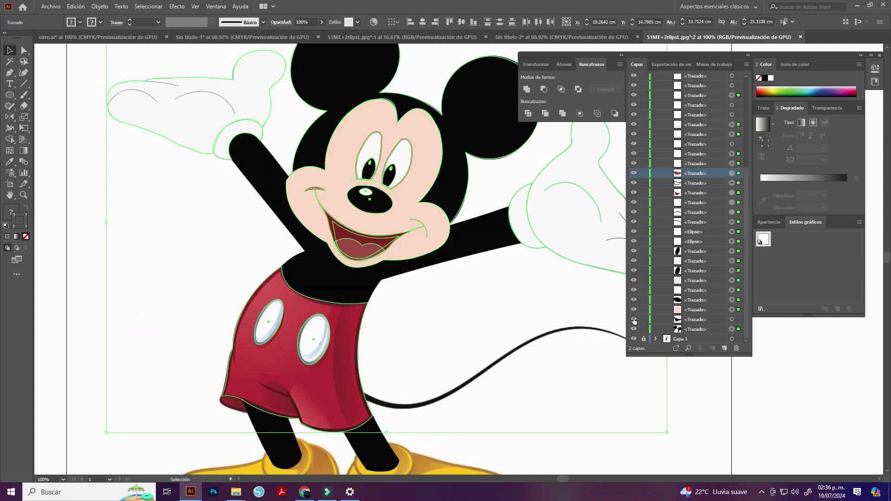
scroll(427, 316, down, 1)
click(427, 316)
scroll(644, 362, up, 2)
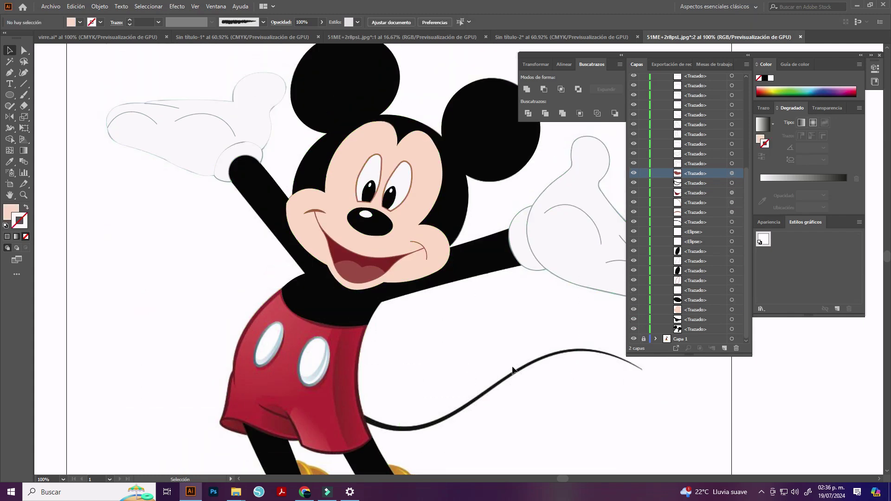
scroll(513, 369, down, 3)
- Fill both shorts buttons with white #FFFFFF and give them a grey outline
click(269, 266)
shift+click(313, 283)
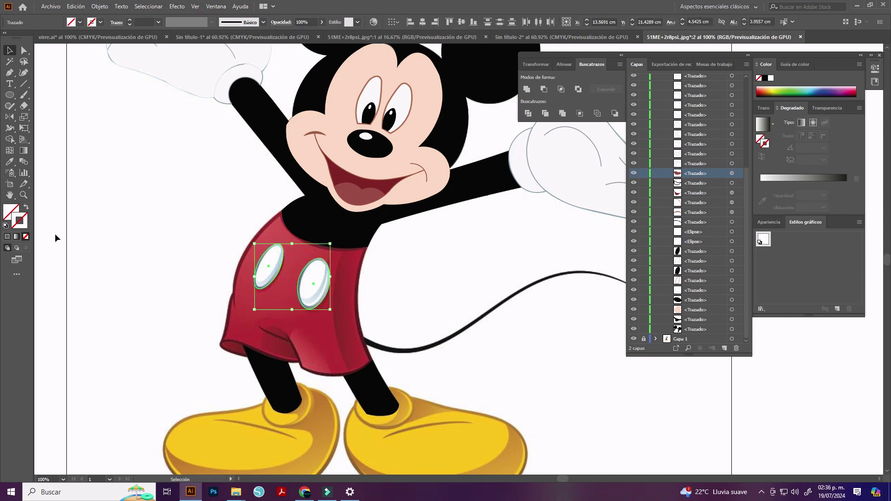
double_click(11, 211)
click(824, 140)
double_click(19, 220)
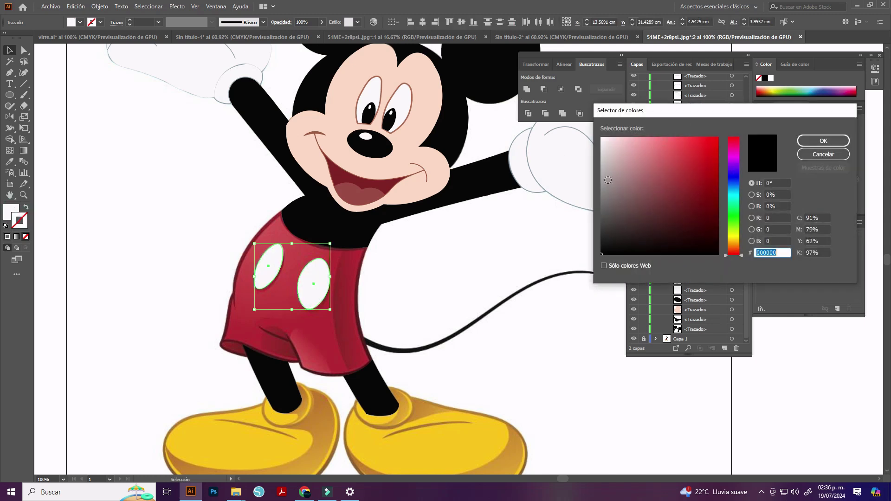
key(Return)
- Set the buttons' outline weight to 3 pt after first trying 5 pt
click(129, 20)
click(129, 20)
click(129, 19)
click(411, 337)
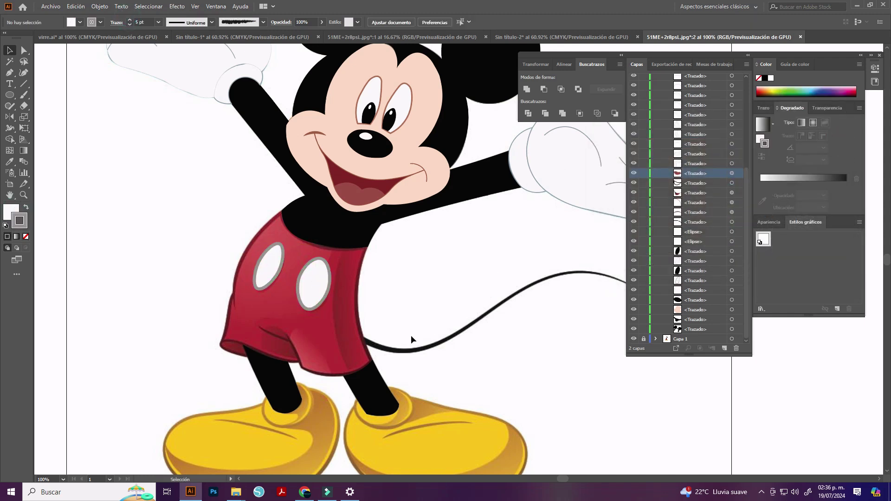
click(277, 272)
shift+click(299, 273)
click(130, 24)
click(482, 295)
click(346, 297)
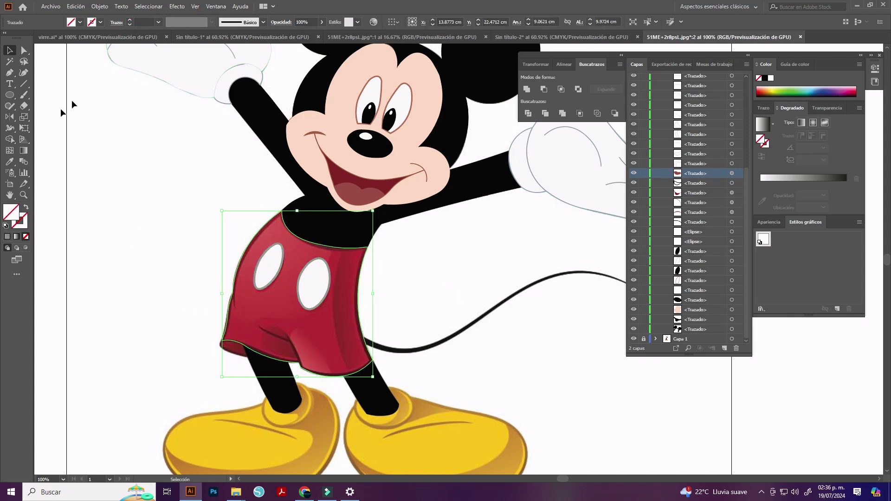
- Fill the shorts with flat red and sample the darker red from the cuff
key(i)
click(274, 294)
key(v)
click(205, 365)
click(228, 347)
key(i)
click(235, 353)
key(v)
click(213, 397)
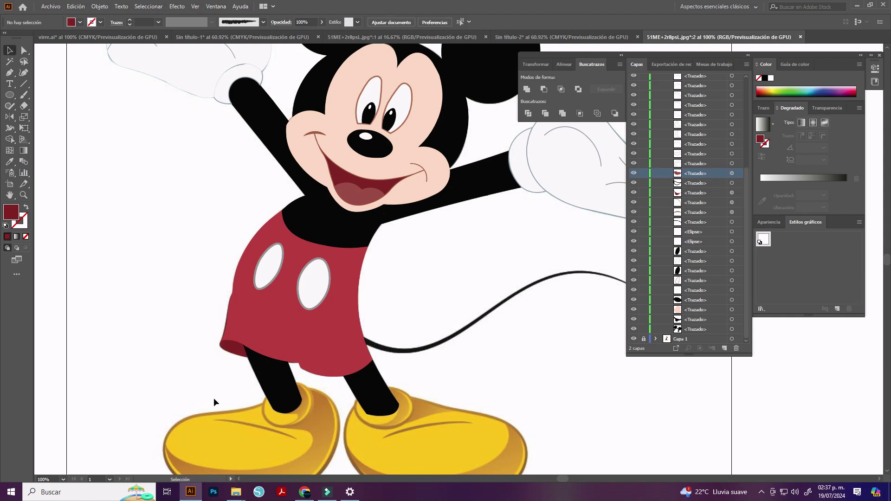
scroll(283, 337, up, 4)
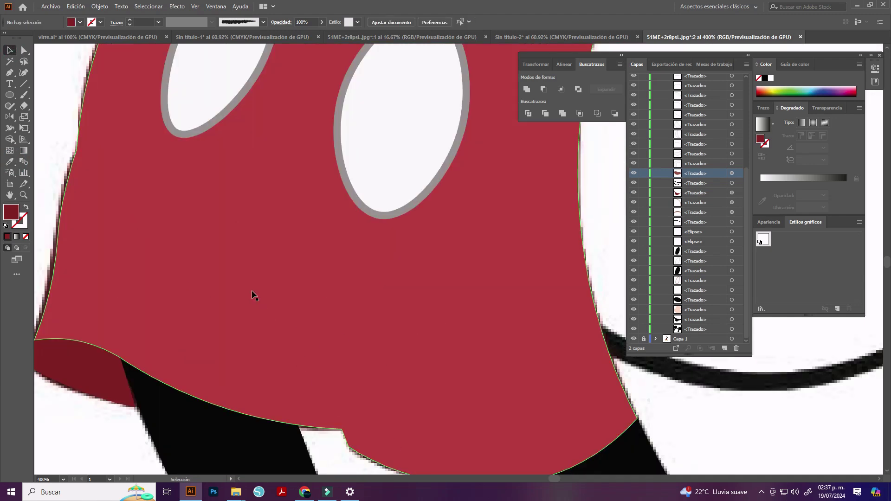
- Give both shorts fold curves a dark-red stroke with a tapered width profile
click(319, 374)
click(340, 419)
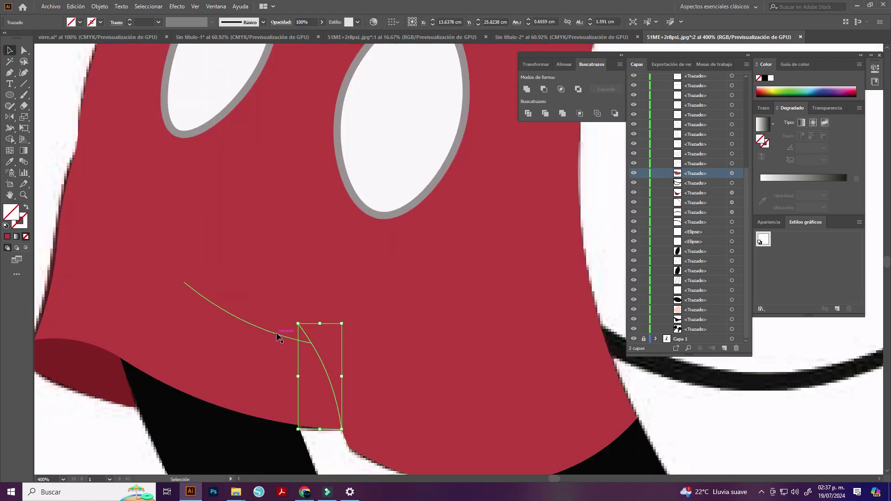
shift+click(277, 336)
click(9, 162)
click(79, 376)
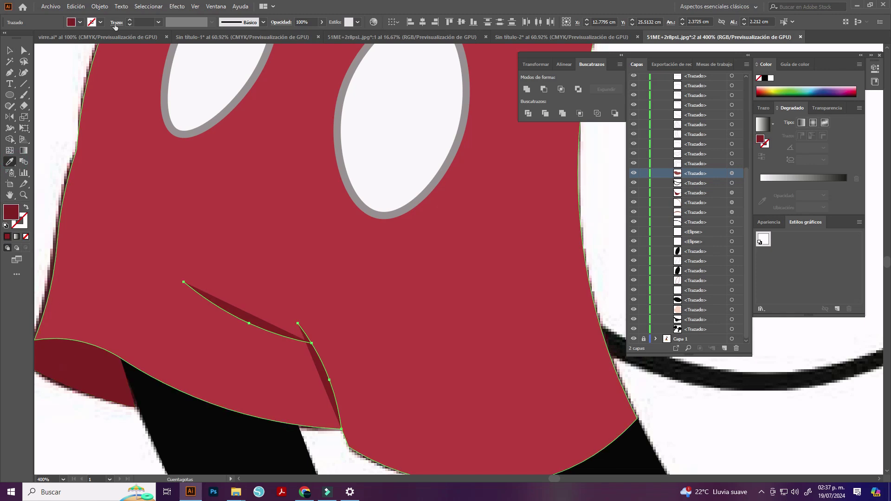
click(190, 22)
click(190, 54)
- Try sampling a darker red onto the shorts, undoing each unwanted fill change
key(v)
click(448, 393)
scroll(447, 392, down, 3)
click(26, 207)
key(ctrl+z)
click(10, 161)
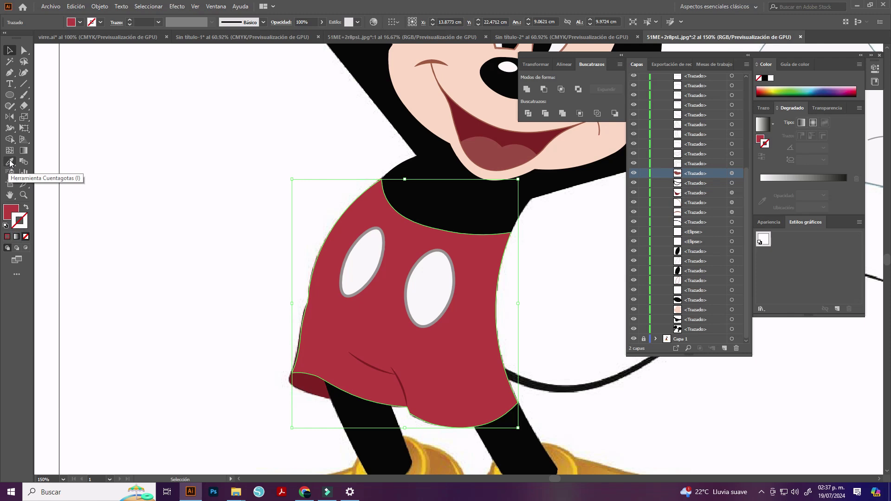
click(371, 362)
key(ctrl+z)
click(309, 383)
key(ctrl+z)
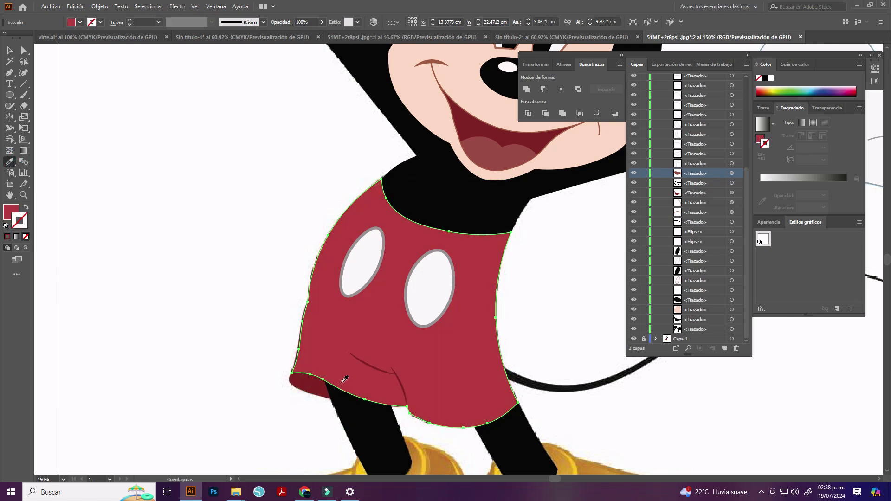
- Give the red shorts a dark-red outline with a 2 pt stroke weight
click(82, 111)
click(8, 238)
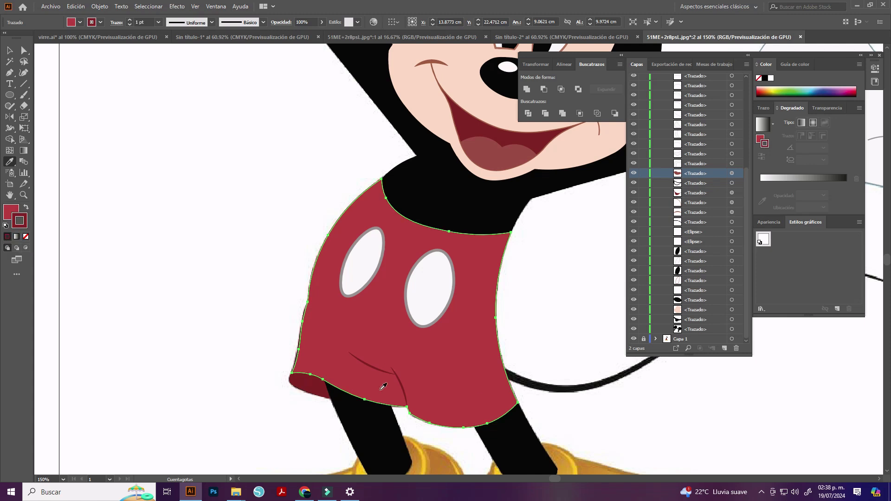
click(130, 19)
scroll(487, 410, down, 1)
key(v)
click(575, 404)
alt+scroll(537, 433, up, 2)
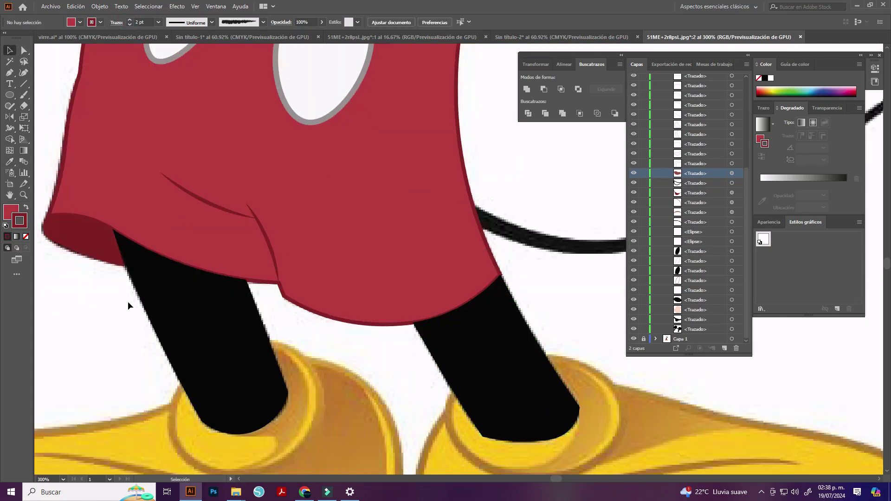
- Bring the shoes into view and marquee-select both of them
click(130, 304)
click(116, 361)
alt+scroll(116, 361, down, 2)
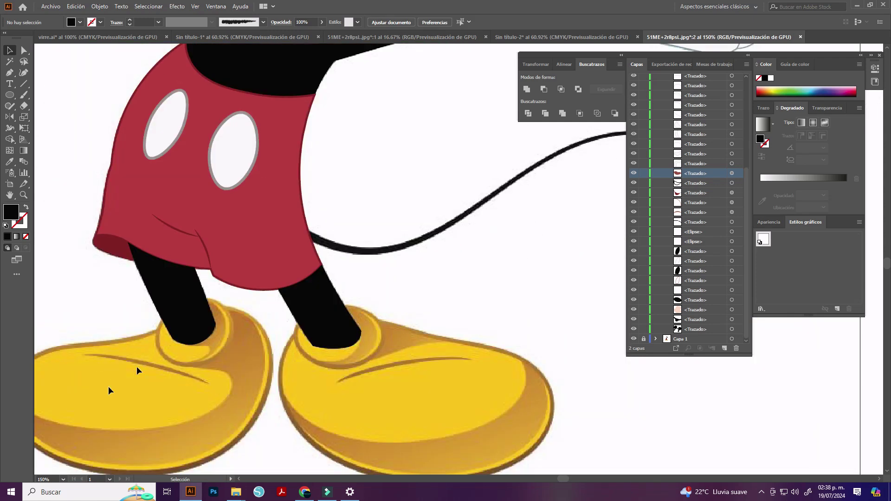
drag(137, 366, 269, 285)
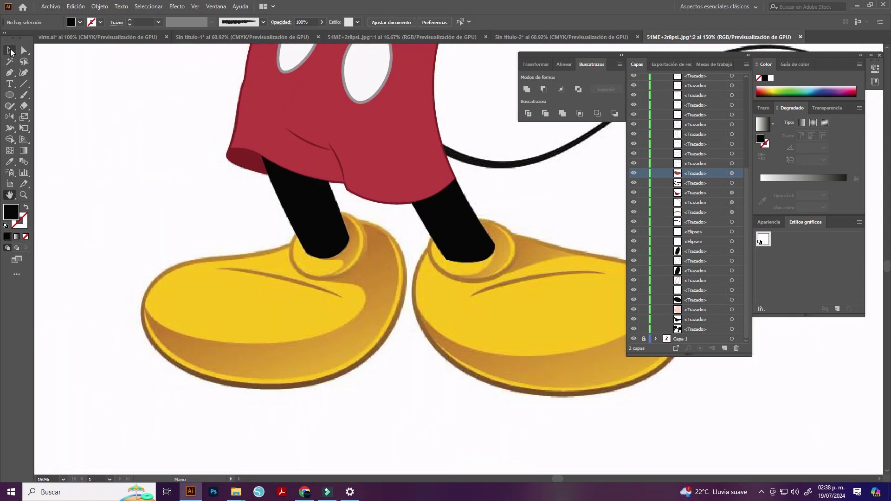
drag(194, 442, 495, 266)
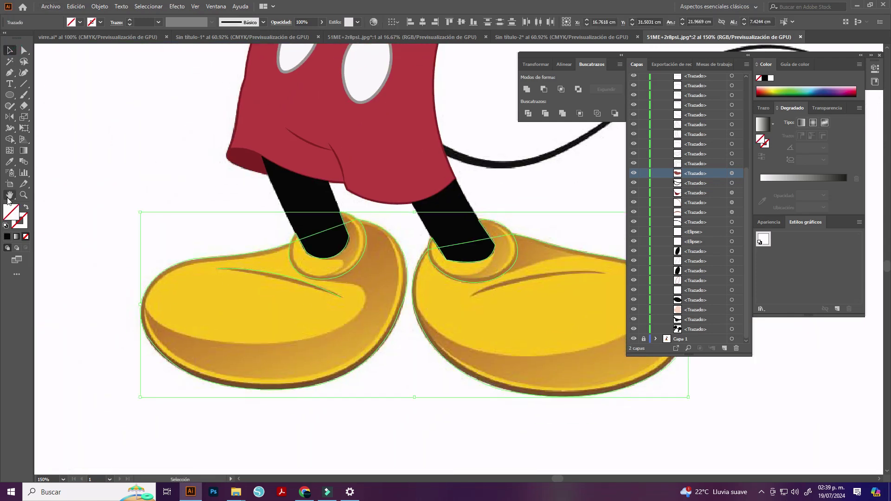
- Fill both shoes with flat yellow and give them a darker yellow outline
key(i)
click(190, 304)
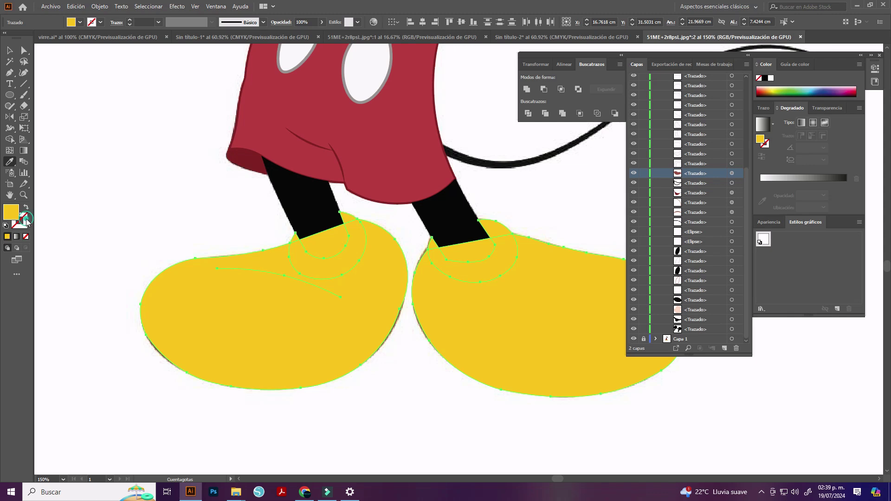
double_click(24, 219)
click(706, 201)
click(692, 145)
click(823, 141)
key(v)
click(509, 214)
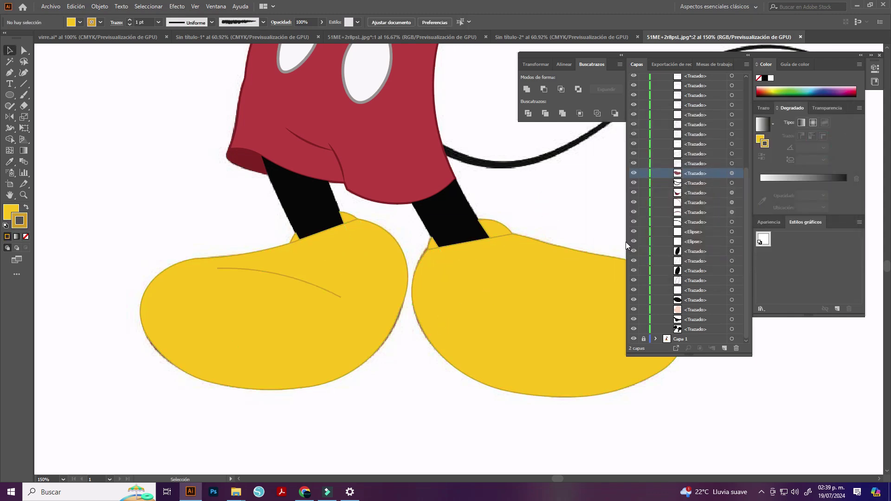
- Reorder the layers so the black leg paths sit above the shoe paths
scroll(707, 232, up, 10)
click(738, 98)
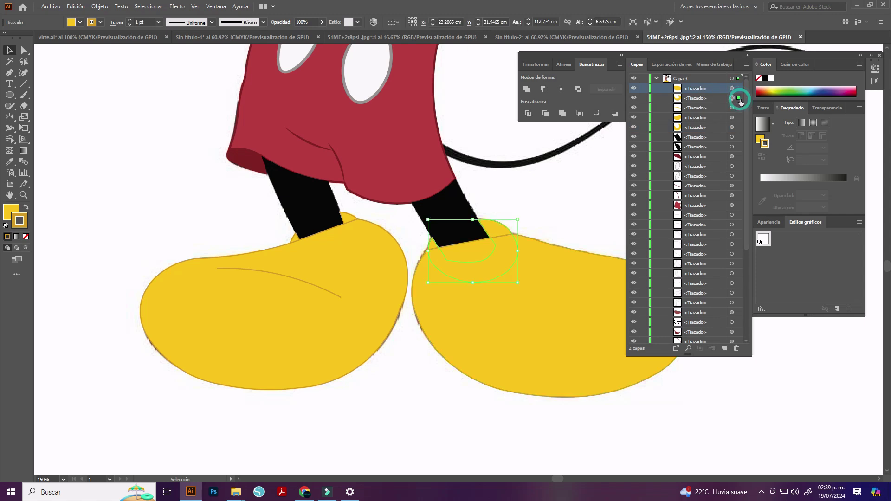
shift+click(738, 107)
shift+click(738, 117)
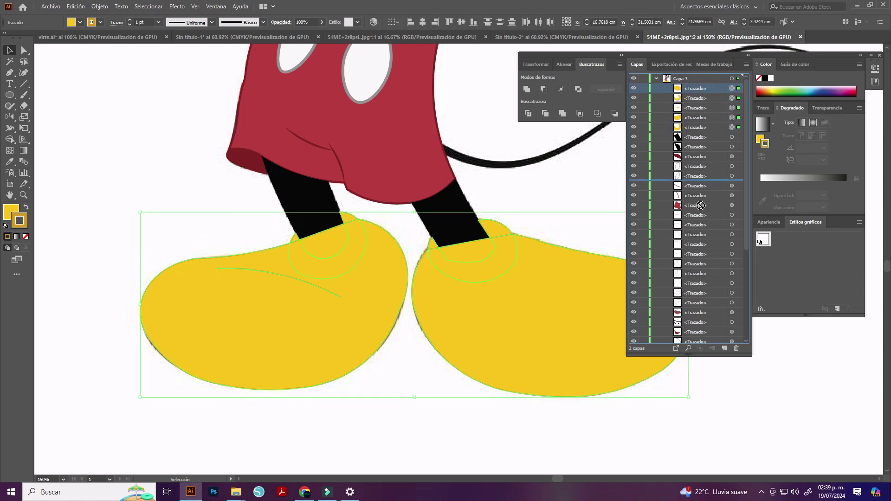
drag(711, 166, 710, 167)
mouse_move(704, 127)
mouse_down()
mouse_move(707, 95)
mouse_move(696, 113)
mouse_up()
- Add an anchor on the right leg's bottom edge with the Curvature tool
scroll(578, 301, down, 1)
scroll(578, 303, right, 3)
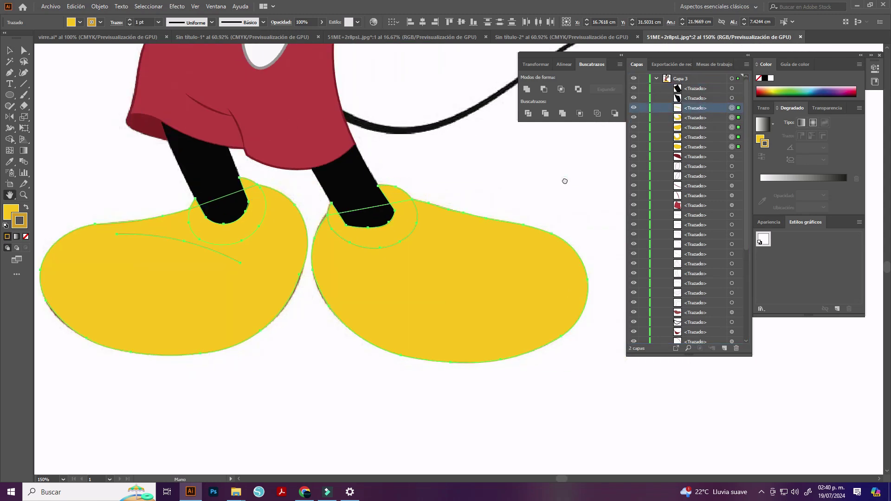
click(698, 137)
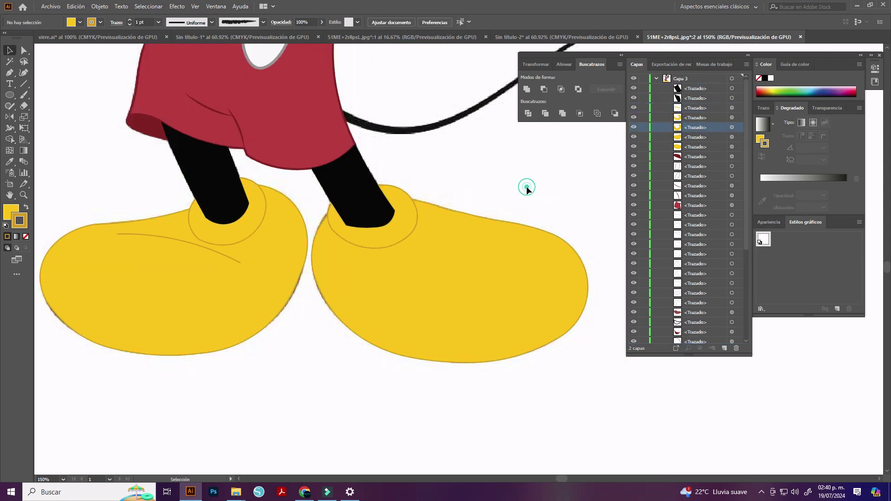
scroll(344, 233, up, 2)
scroll(344, 232, up, 2)
key(shift+asciitilde)
click(354, 149)
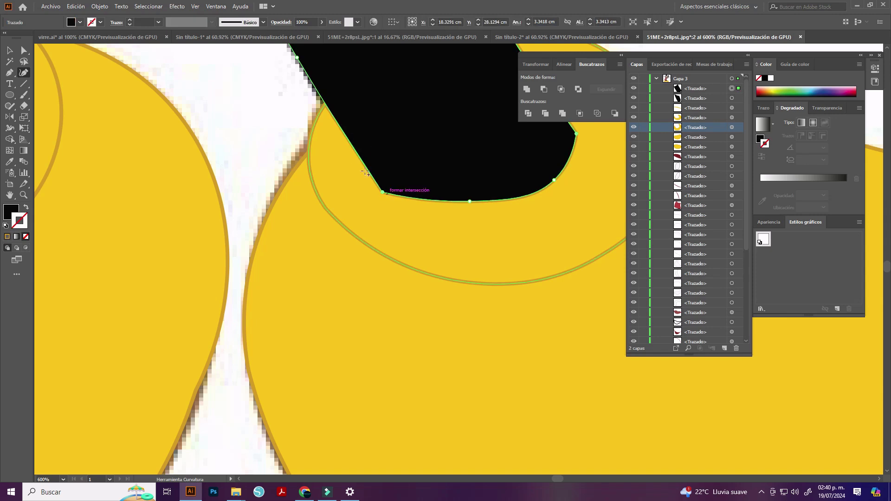
click(375, 183)
scroll(455, 174, down, 2)
key(v)
- Set both shoe outlines to a 2 pt stroke weight
click(185, 175)
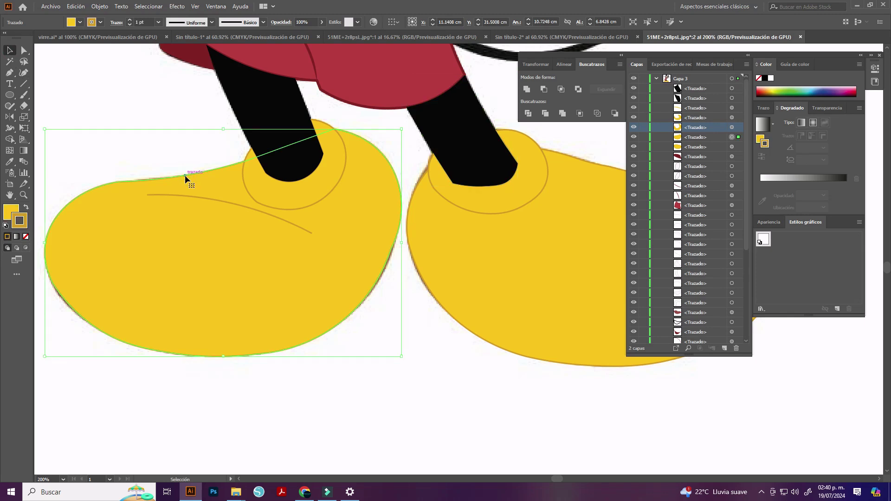
drag(617, 427, 254, 193)
click(129, 20)
click(416, 447)
- Hide the flat shoe paths to reveal the shaded reference shoes underneath
click(633, 108)
click(633, 117)
click(633, 137)
click(633, 147)
drag(598, 296, 408, 289)
- Draw a crease curve across the right shoe and send it below the black shapes
click(10, 73)
click(295, 227)
click(470, 196)
click(23, 72)
key(v)
key(ctrl+shift+a)
drag(695, 89, 695, 107)
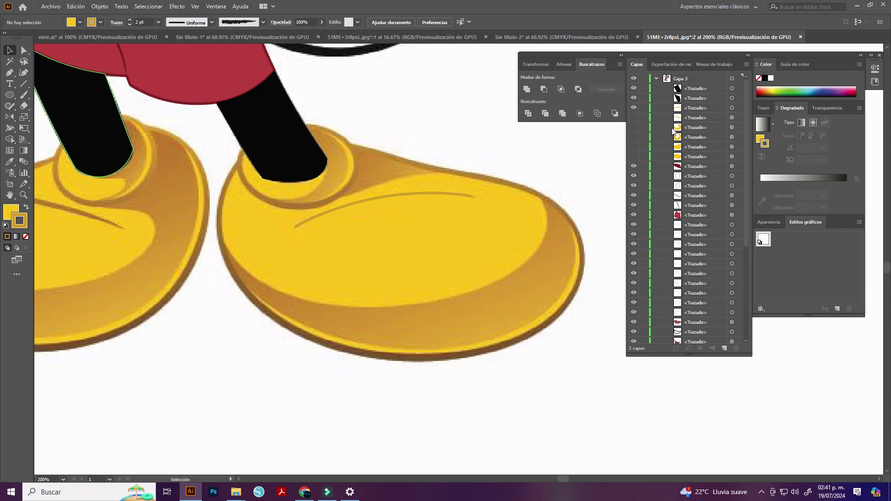
click(312, 225)
shift+click(83, 214)
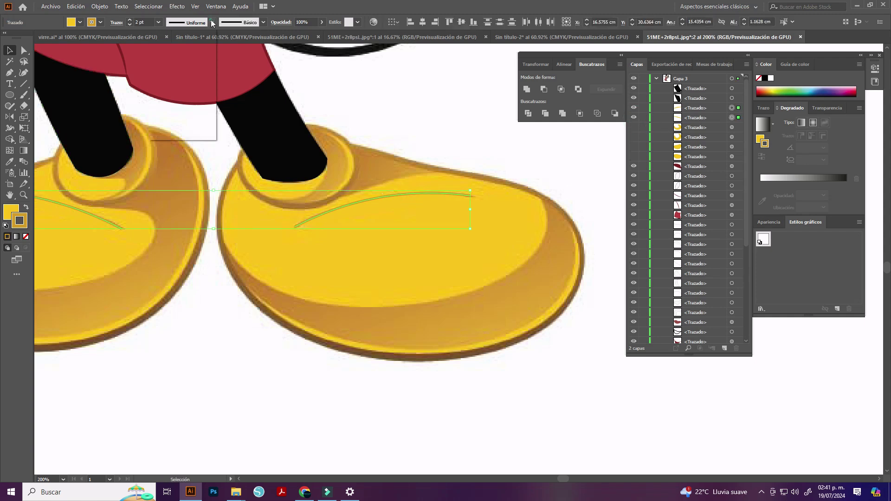
click(403, 80)
- Reshape the top of the left glove's cuff curve with the Curvature tool
scroll(669, 274, down, 3)
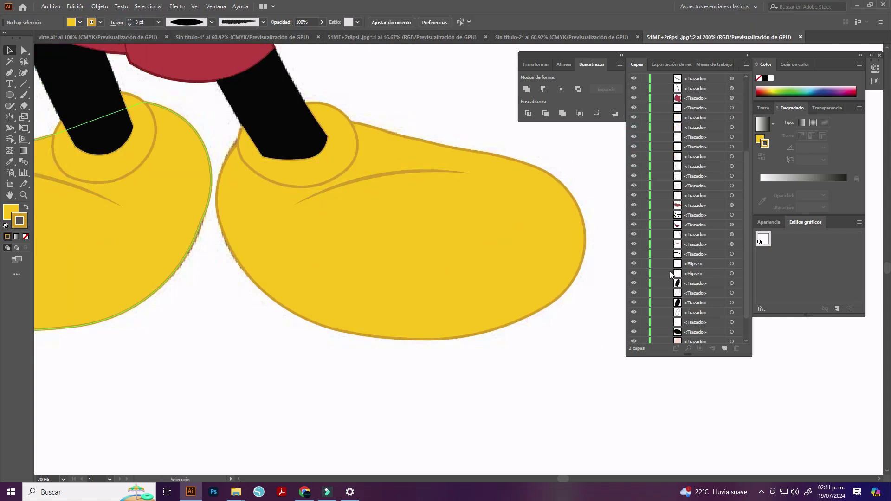
scroll(397, 328, down, 3)
scroll(135, 123, down, 2)
scroll(199, 168, up, 3)
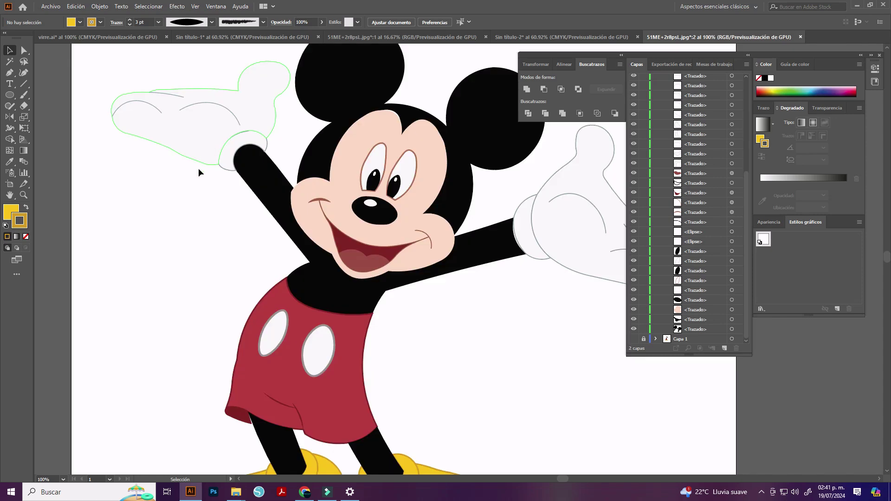
scroll(146, 182, up, 3)
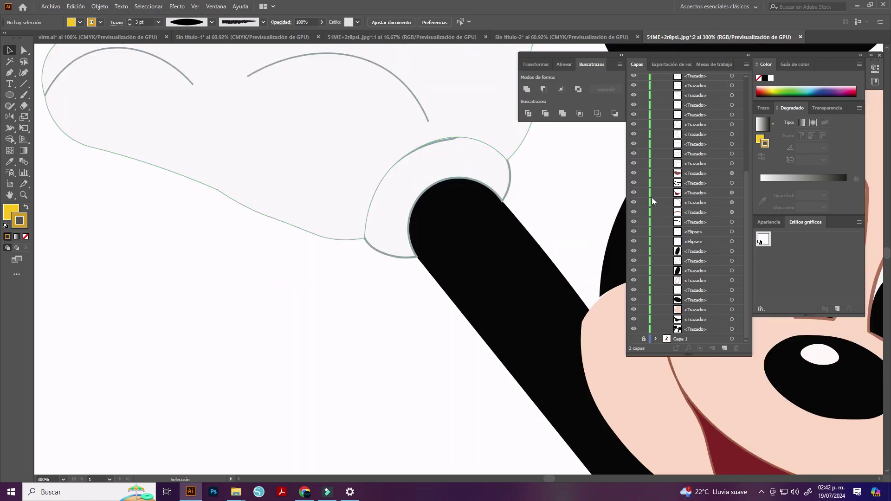
click(509, 179)
key(shift+grave)
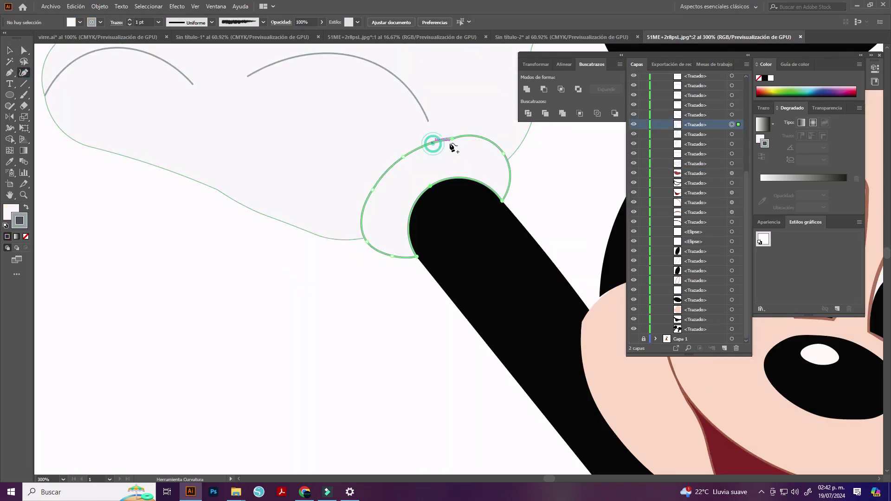
drag(436, 138, 472, 139)
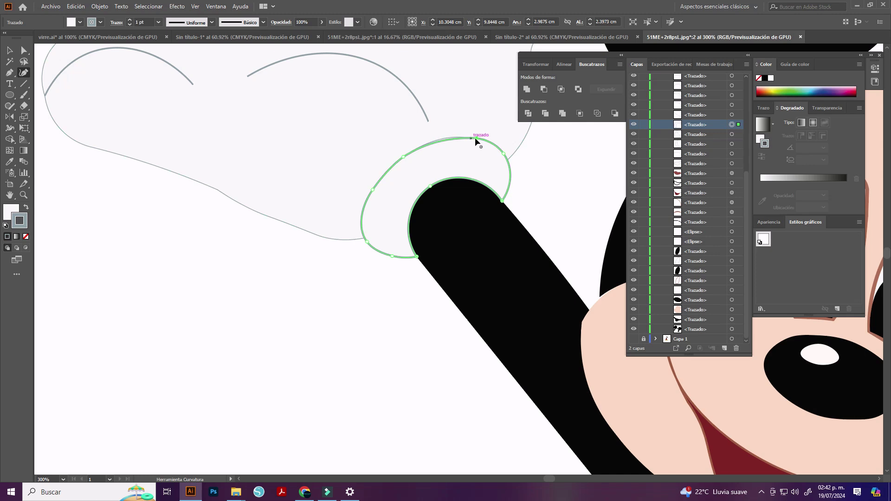
scroll(339, 225, up, 3)
key(v)
- Give the left glove and its cuff a blue-grey #91A1AA outline
click(283, 79)
click(24, 73)
key(ctrl+1)
key(v)
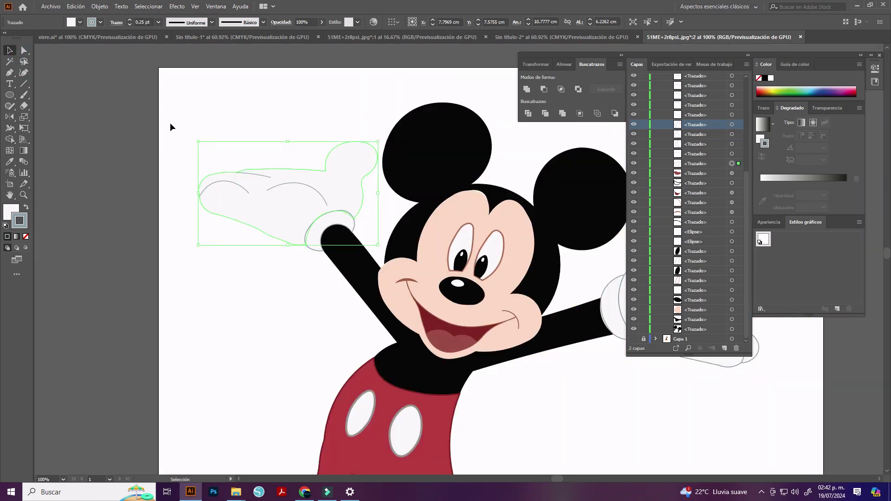
click(250, 272)
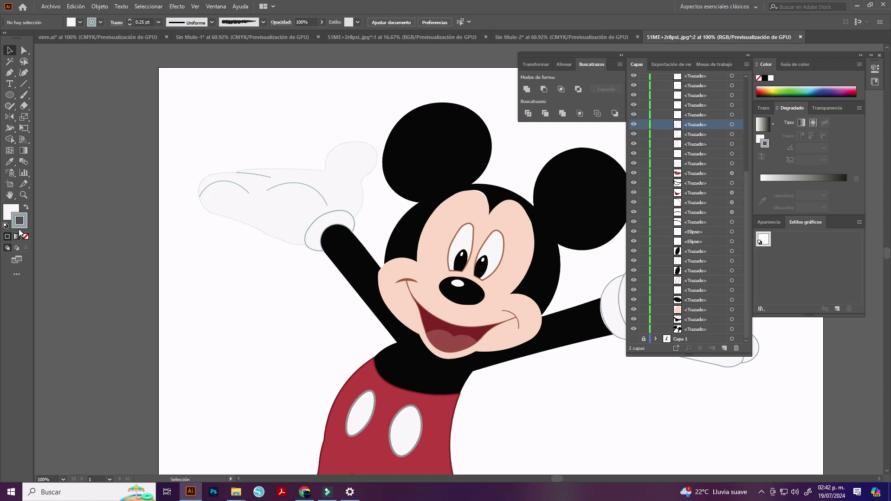
drag(187, 127, 359, 221)
double_click(19, 221)
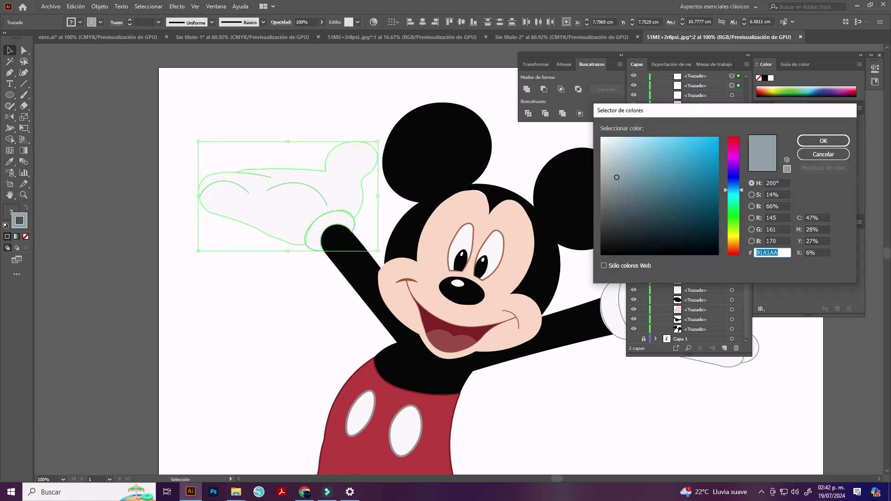
click(823, 141)
click(258, 230)
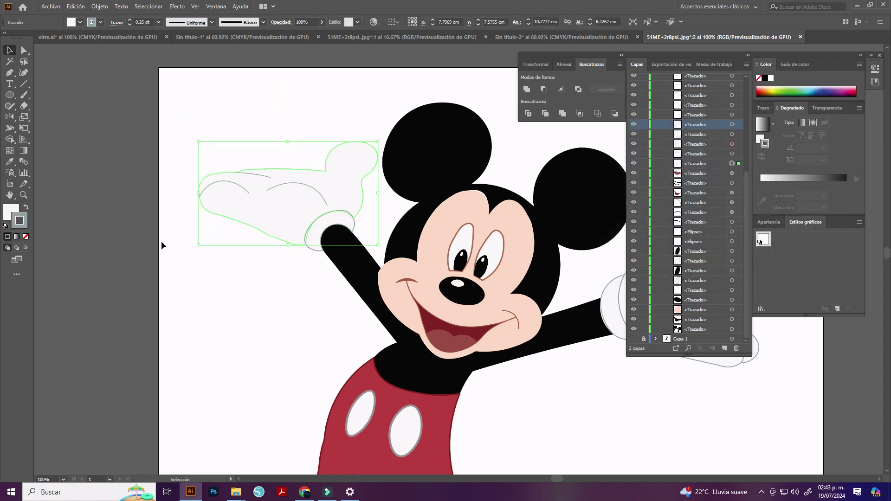
- Bend the right glove's cuff curve outward
drag(595, 382, 270, 243)
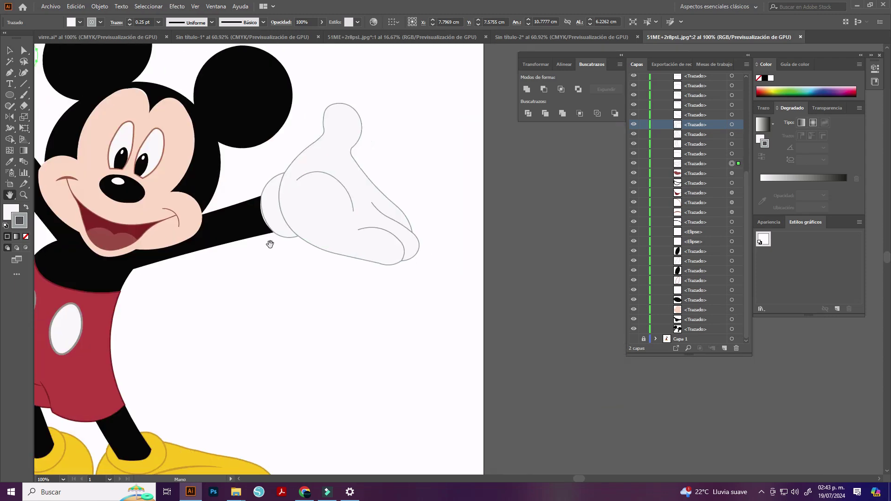
scroll(270, 243, up, 3)
scroll(252, 222, down, 2)
drag(238, 286, 235, 281)
click(392, 318)
key(v)
click(571, 222)
- Zoom out to show all of Mickey and sample the left glove's colour
key(ctrl+minus)
key(ctrl+minus)
key(ctrl+minus)
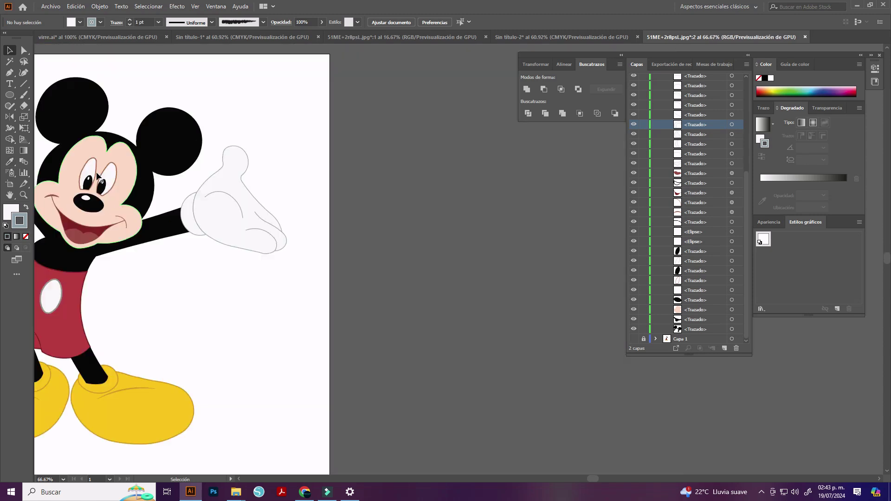
click(304, 182)
click(9, 162)
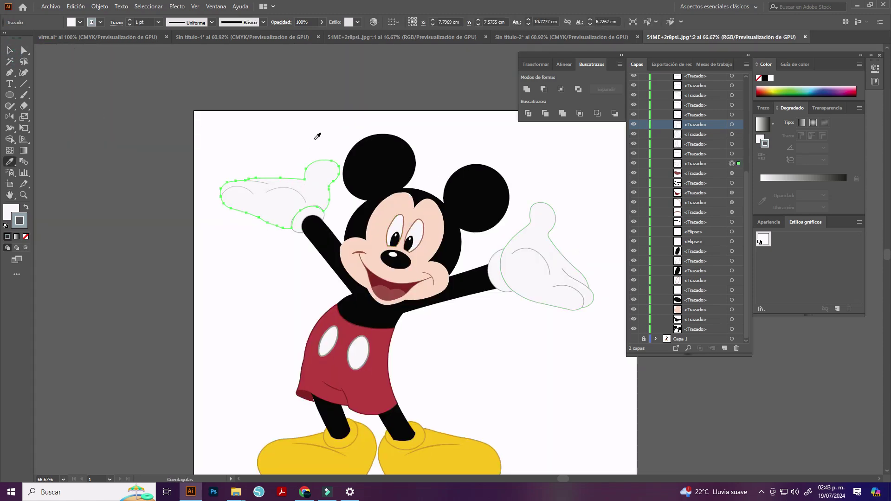
key(v)
click(277, 266)
- Delete two anchors from the left eye outline and add one atop the right eye
scroll(360, 322, down, 2)
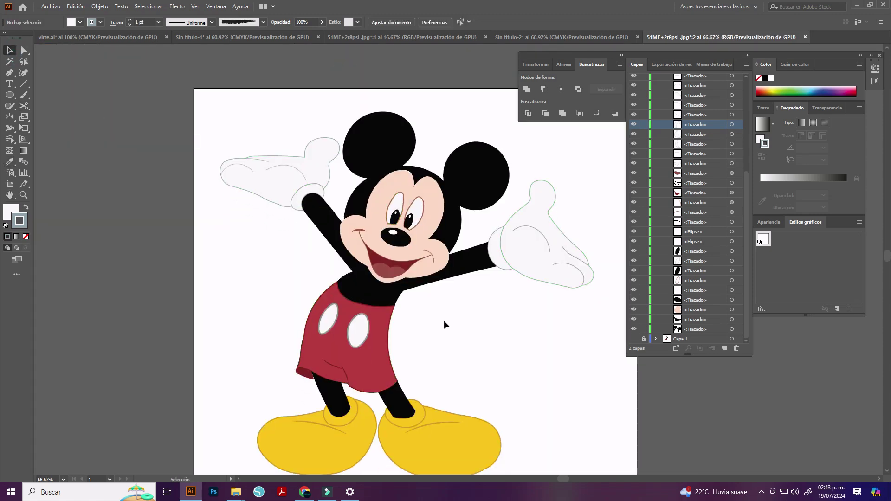
key(ctrl+plus)
key(ctrl+plus)
key(ctrl+plus)
key(ctrl+plus)
key(shift+grave)
click(260, 130)
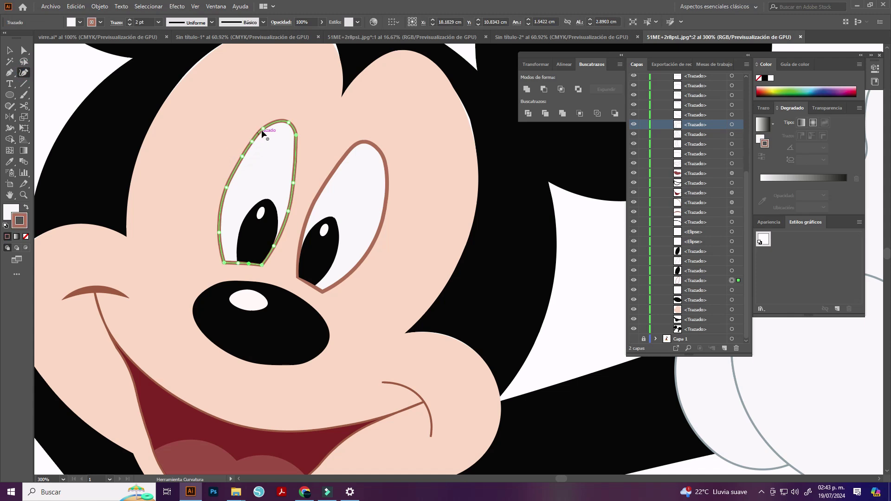
key(Delete)
click(263, 128)
key(Delete)
click(331, 173)
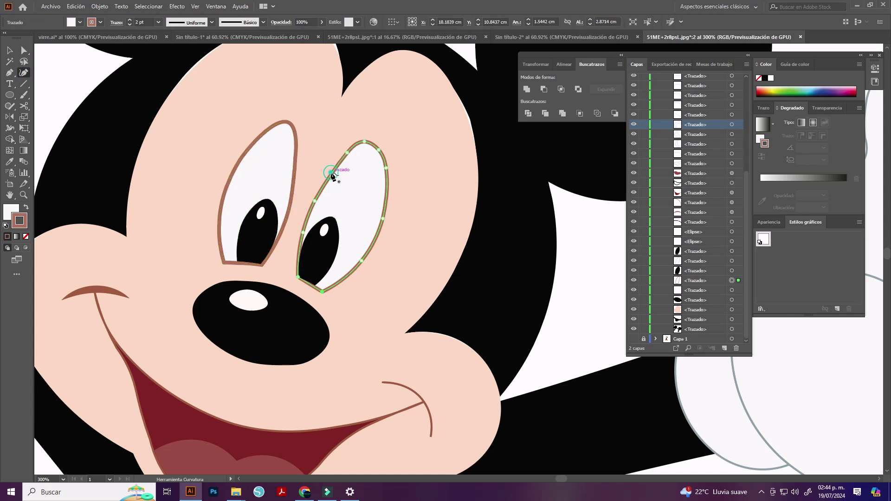
click(362, 141)
- Reshape the top-left curve of Mickey's face outline, then recentre the artboard
key(ctrl+0)
key(ctrl+shift+a)
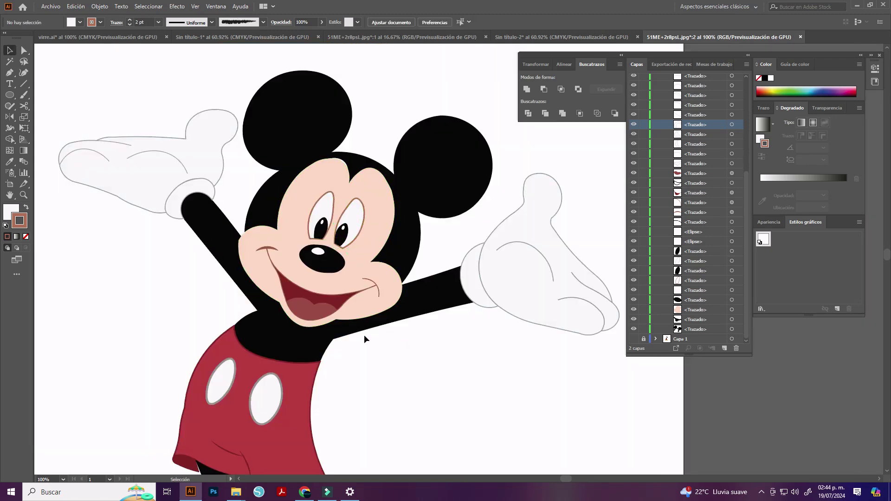
scroll(364, 335, up, 5)
drag(245, 125, 257, 109)
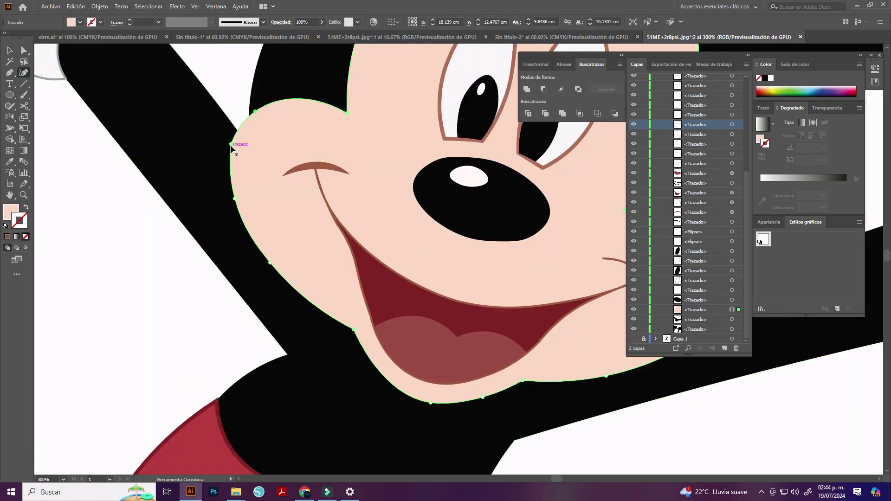
scroll(302, 219, down, 3)
click(10, 50)
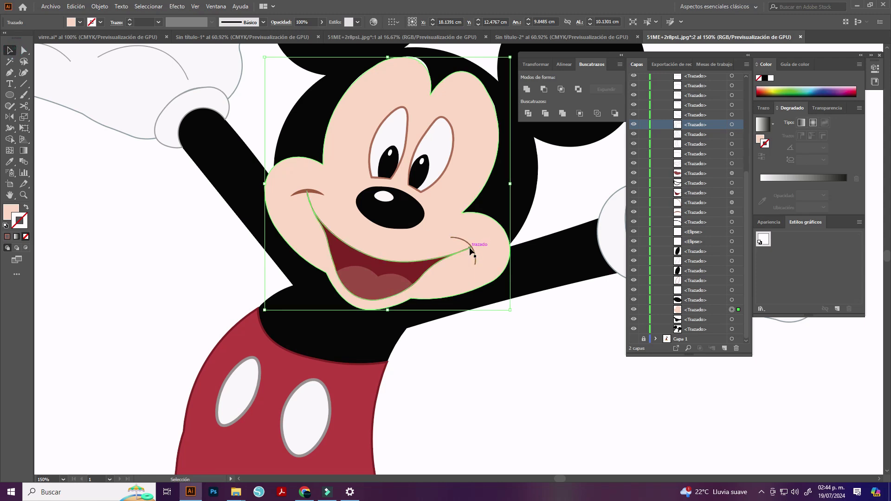
click(471, 247)
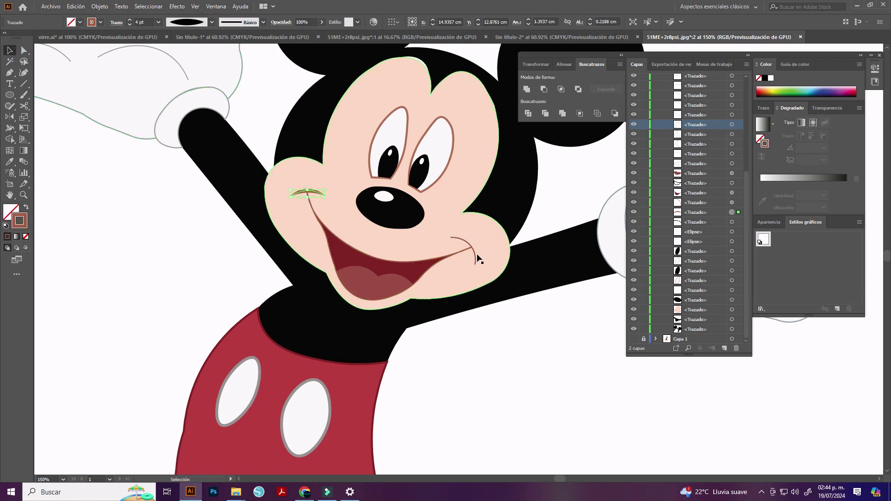
click(534, 389)
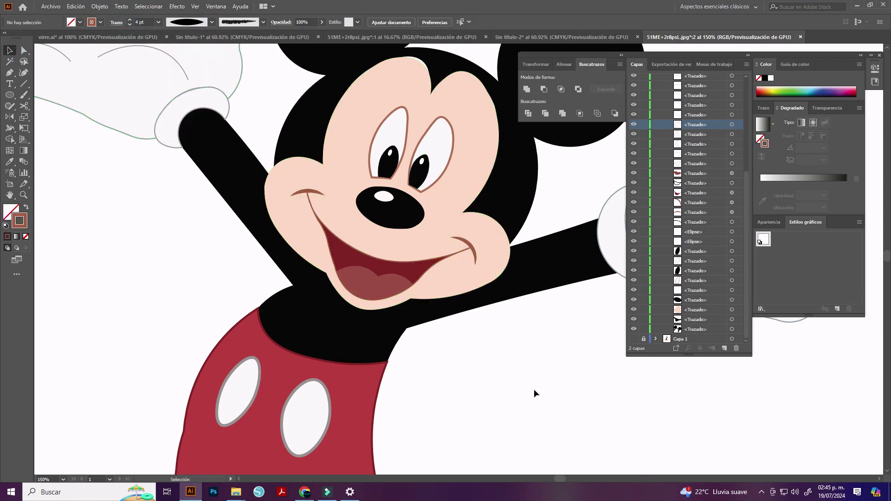
scroll(584, 377, down, 3)
drag(573, 369, 596, 384)
click(11, 50)
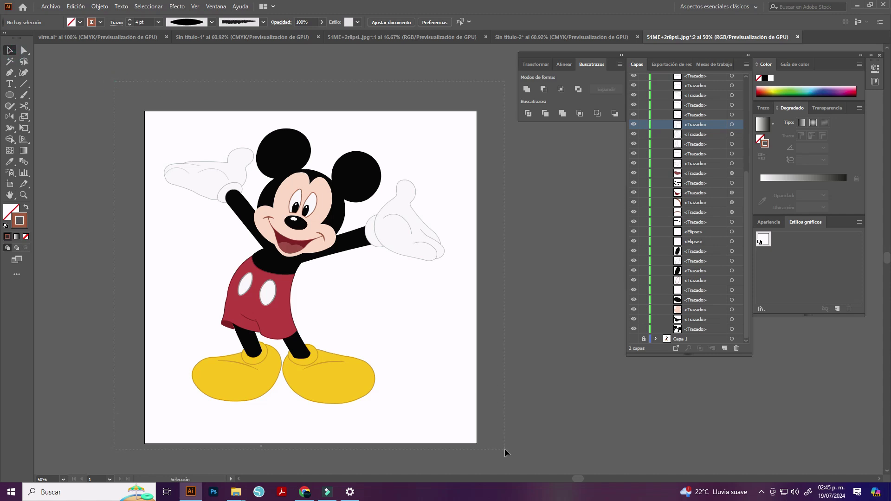
- Select every path and set the stroke weight to 0.5 pt
drag(505, 453, 153, 104)
click(263, 22)
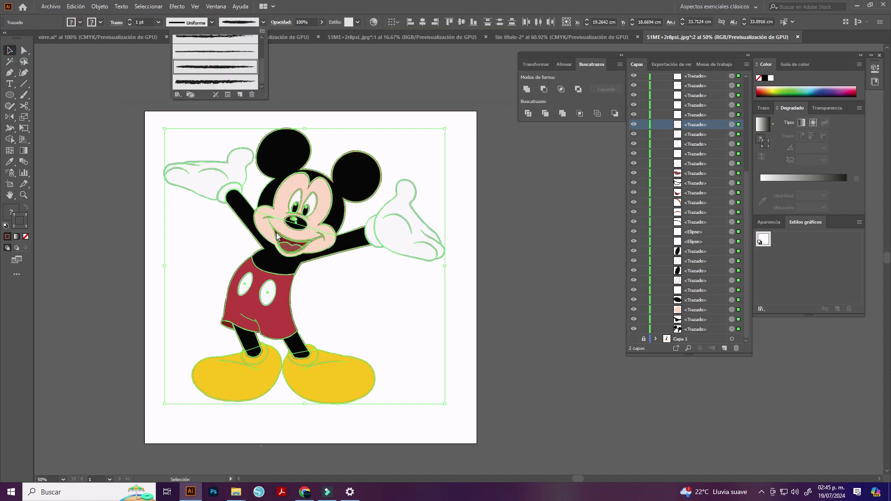
click(342, 273)
scroll(301, 236, up, 2)
scroll(271, 235, down, 2)
key(ctrl+a)
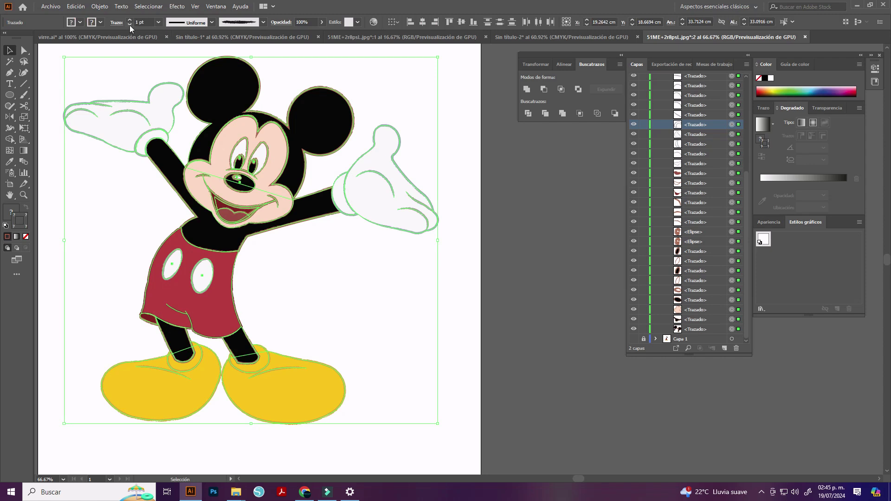
click(129, 25)
click(461, 302)
- Apply a rough brush from the brush definition list to all outlines
scroll(461, 302, up, 3)
scroll(203, 223, down, 3)
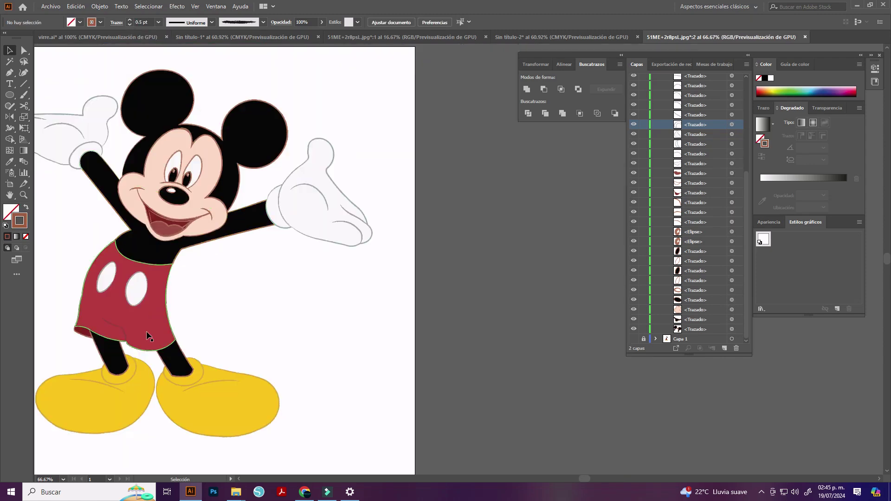
scroll(235, 261, up, 3)
scroll(271, 241, down, 3)
scroll(268, 125, up, 3)
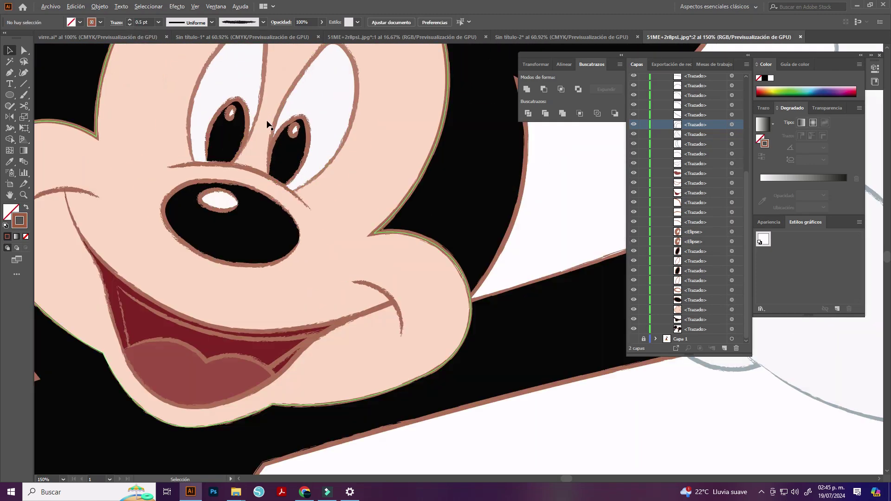
click(263, 22)
click(218, 88)
scroll(538, 421, down, 3)
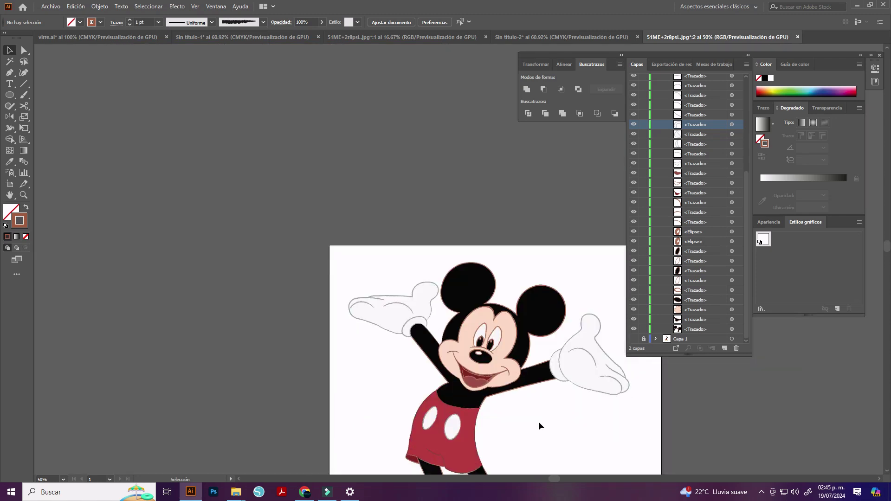
scroll(675, 458, down, 2)
- Try two more rough brushes on all paths, then return them to the plain Básico stroke
drag(675, 457, 381, 145)
scroll(636, 424, up, 3)
scroll(382, 320, up, 2)
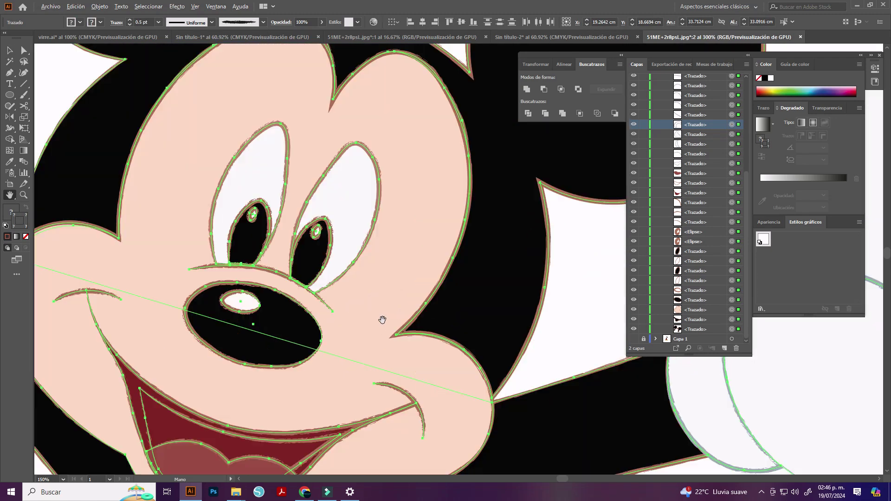
click(263, 22)
click(235, 58)
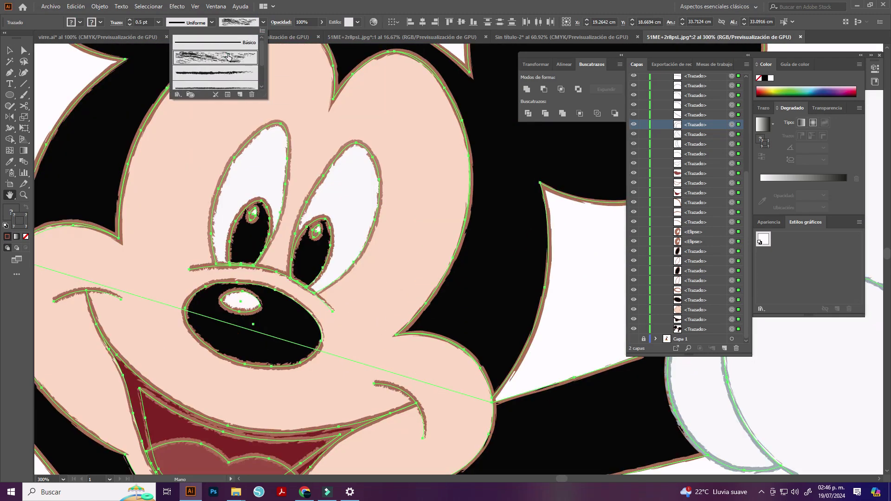
scroll(216, 69, down, 3)
click(208, 82)
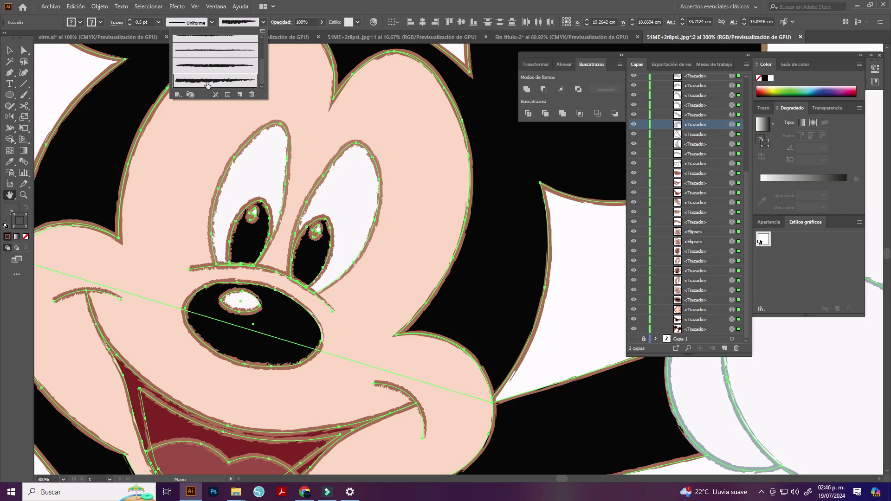
scroll(226, 60, up, 3)
click(227, 40)
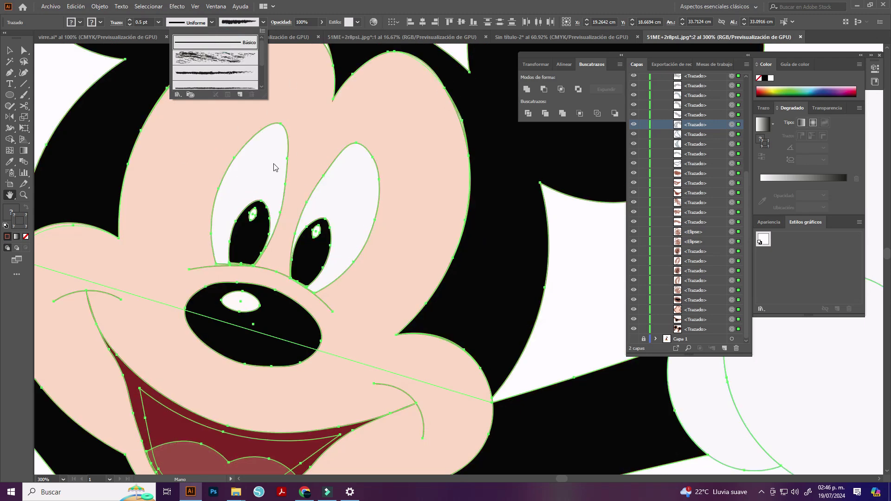
scroll(271, 171, down, 3)
key(v)
click(101, 299)
click(284, 265)
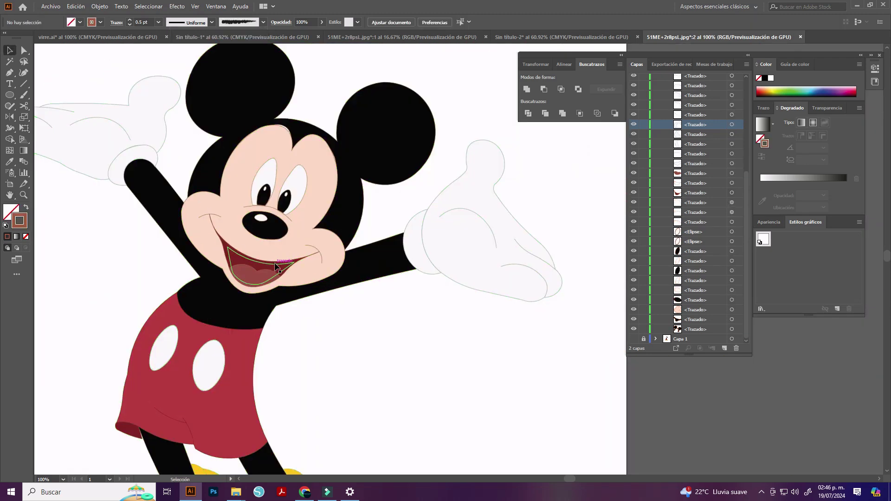
- Fill the mouth interior with dark maroon #44212E
mouse_move(709, 186)
mouse_down()
mouse_move(712, 166)
mouse_move(696, 185)
mouse_up()
double_click(696, 182)
key(Return)
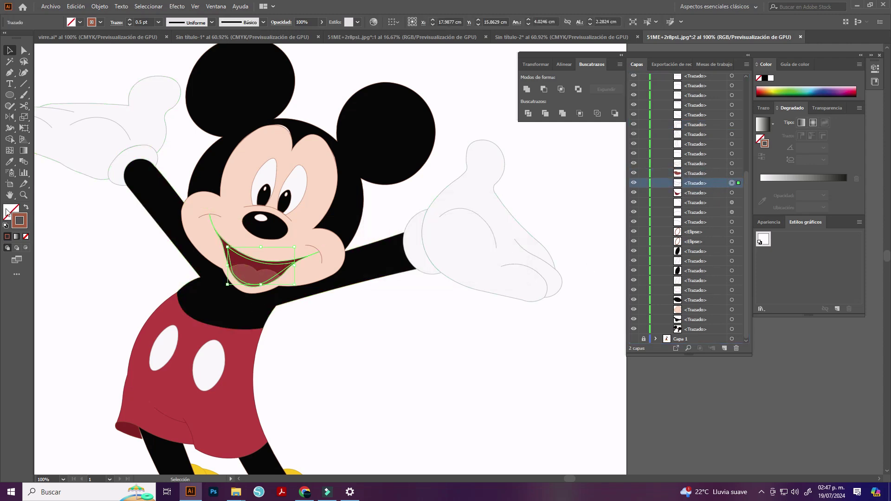
double_click(7, 212)
click(708, 219)
click(732, 144)
click(664, 224)
click(824, 141)
- Set the mouth's stroke to None and zoom out to the whole artboard
double_click(19, 220)
key(Escape)
click(26, 237)
double_click(19, 221)
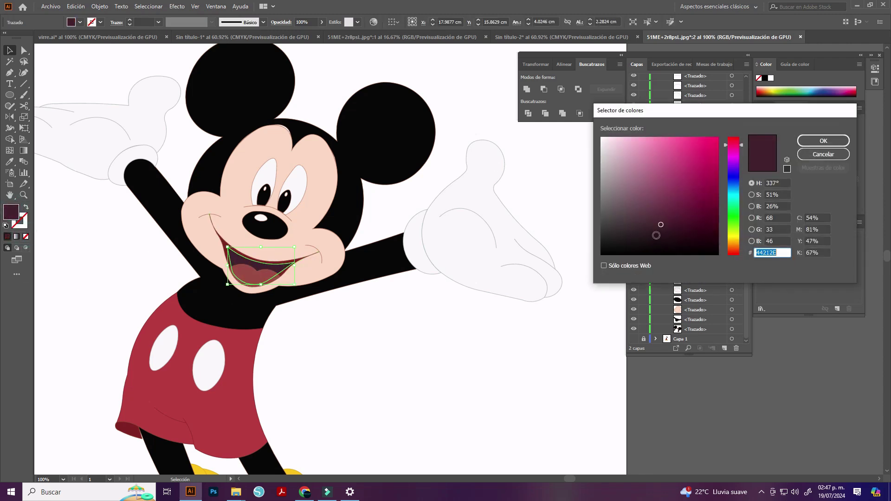
click(823, 153)
click(458, 393)
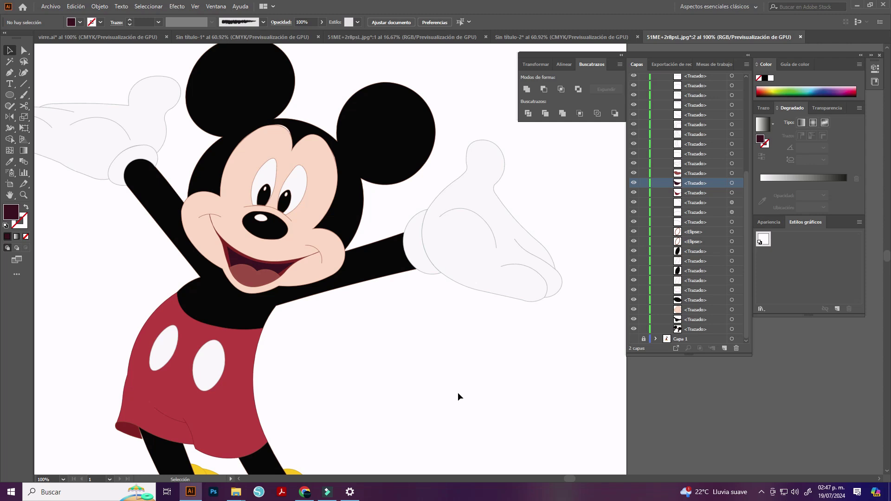
key(ctrl+minus)
key(ctrl+minus)
scroll(408, 345, down, 2)
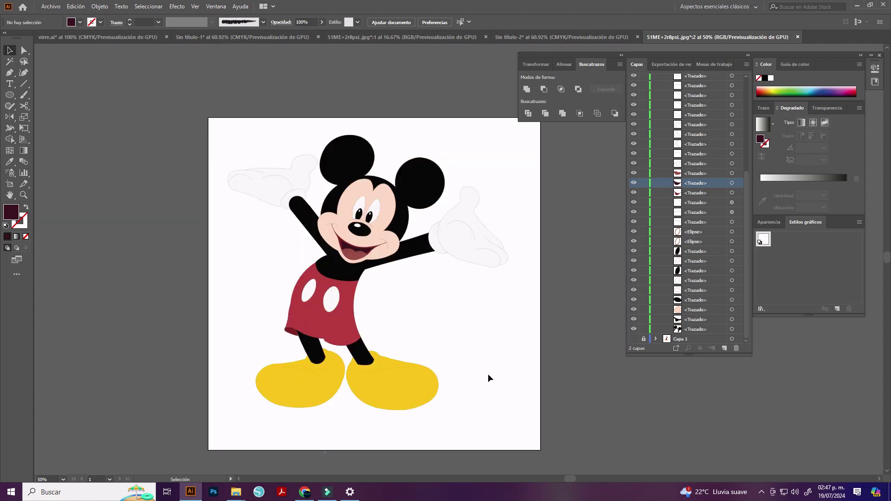
- Show and unlock the reference image layer, then line the original Mickey up left of the tracing
click(633, 339)
click(643, 339)
mouse_move(449, 327)
mouse_down()
mouse_move(142, 305)
mouse_move(239, 308)
mouse_up()
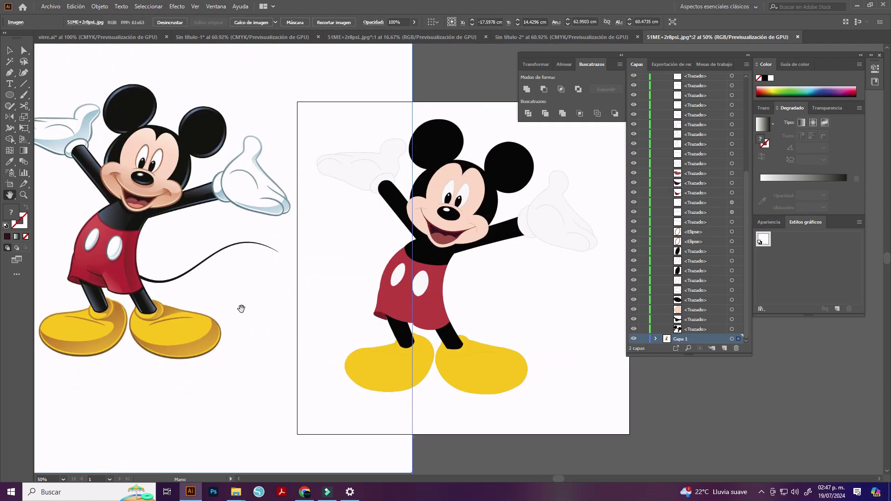
key(ctrl+minus)
drag(178, 257, 180, 272)
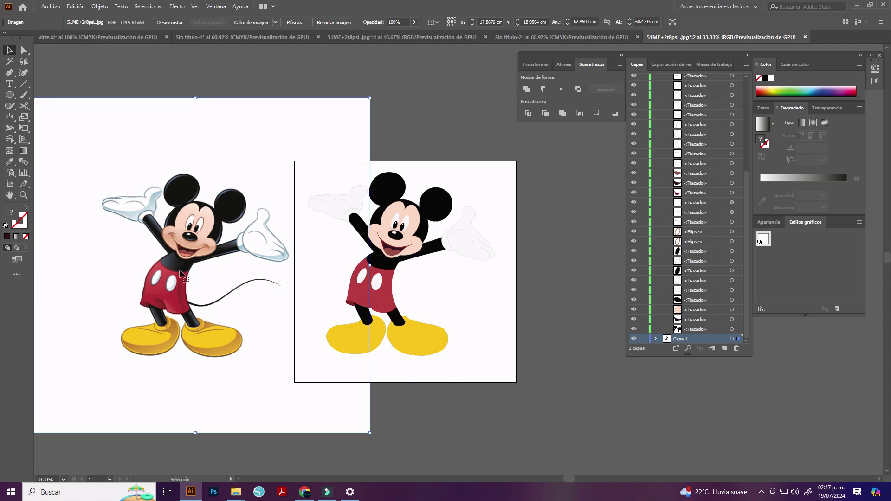
scroll(183, 235, up, 5)
scroll(183, 235, down, 5)
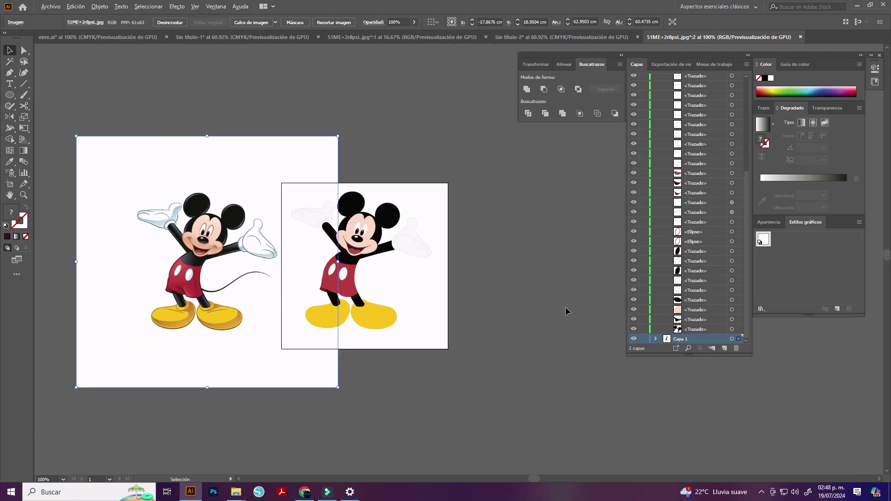
scroll(369, 229, up, 5)
scroll(370, 229, up, 4)
scroll(370, 228, down, 9)
scroll(370, 229, up, 5)
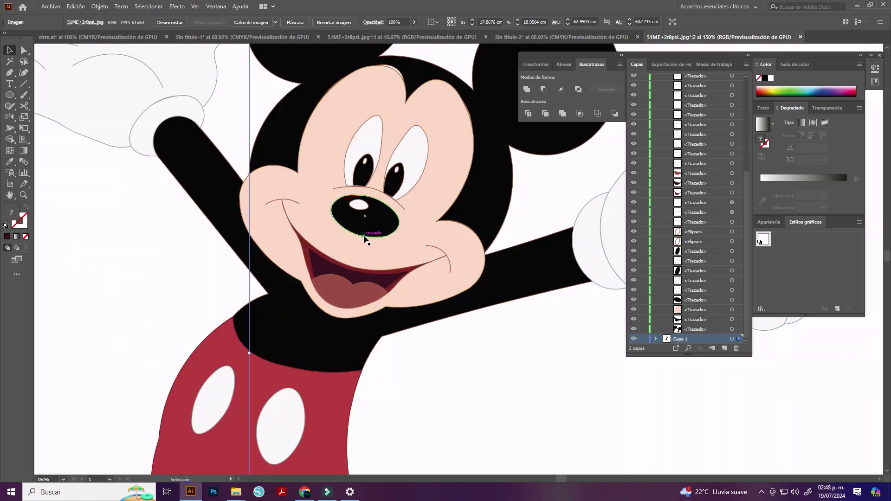
click(364, 223)
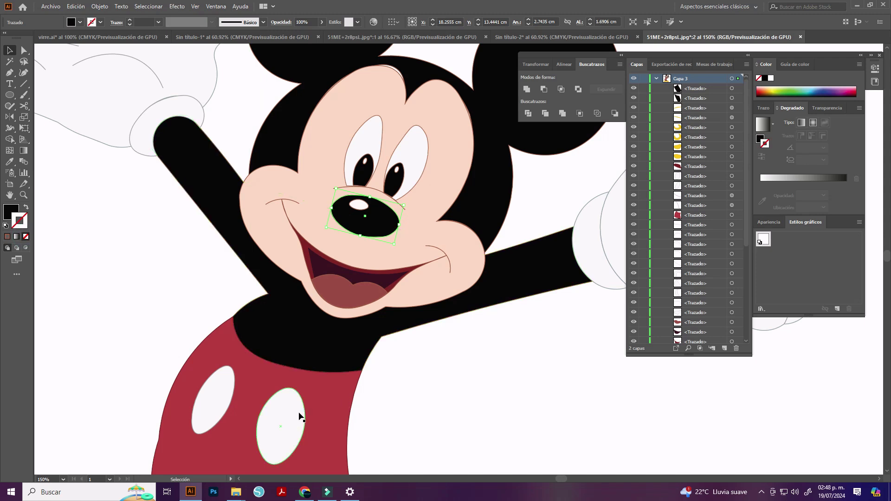